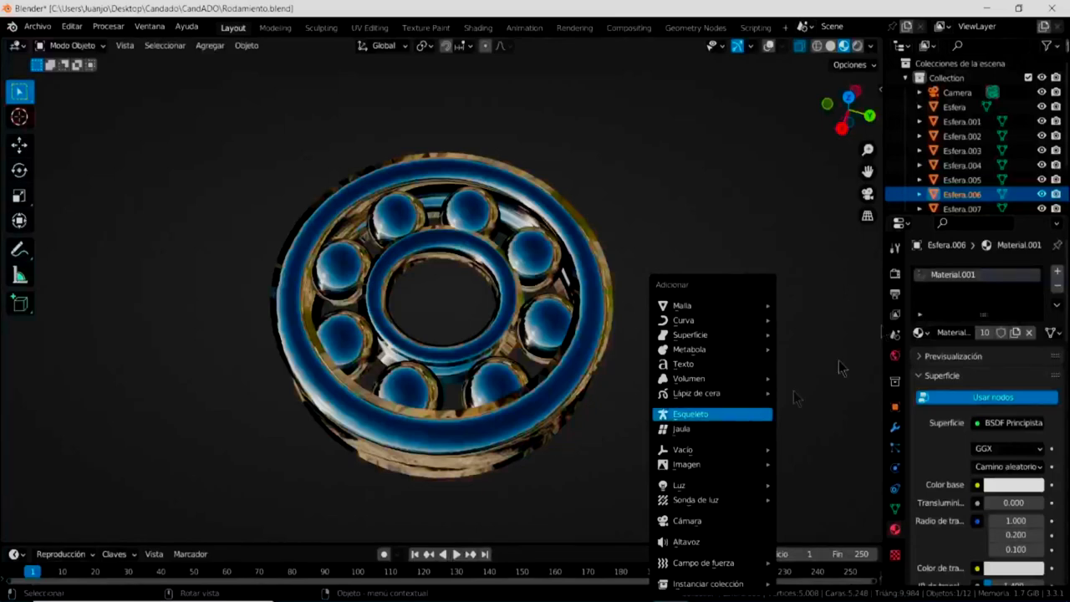
# - Orbit the view around the finished bearing
pyautogui.moveTo(768, 360)
pyautogui.mouseDown(button='middle')
pyautogui.moveTo(587, 387)
pyautogui.moveTo(397, 253)
pyautogui.moveTo(348, 271)
pyautogui.moveTo(364, 295)
pyautogui.moveTo(754, 308)
pyautogui.moveTo(675, 334)
pyautogui.moveTo(557, 477)
pyautogui.moveTo(719, 468)
pyautogui.moveTo(580, 468)
pyautogui.moveTo(669, 457)
pyautogui.moveTo(666, 449)
pyautogui.moveTo(523, 454)
pyautogui.moveTo(488, 276)
pyautogui.moveTo(502, 242)
pyautogui.moveTo(693, 203)
pyautogui.moveTo(739, 185)
pyautogui.moveTo(774, 150)
pyautogui.moveTo(741, 198)
pyautogui.moveTo(538, 320)
pyautogui.moveTo(547, 377)
pyautogui.moveTo(693, 346)
pyautogui.moveTo(692, 308)
pyautogui.moveTo(747, 315)
pyautogui.moveTo(800, 289)
pyautogui.moveTo(788, 322)
pyautogui.moveTo(738, 365)
pyautogui.moveTo(695, 382)
pyautogui.mouseUp(button='middle')
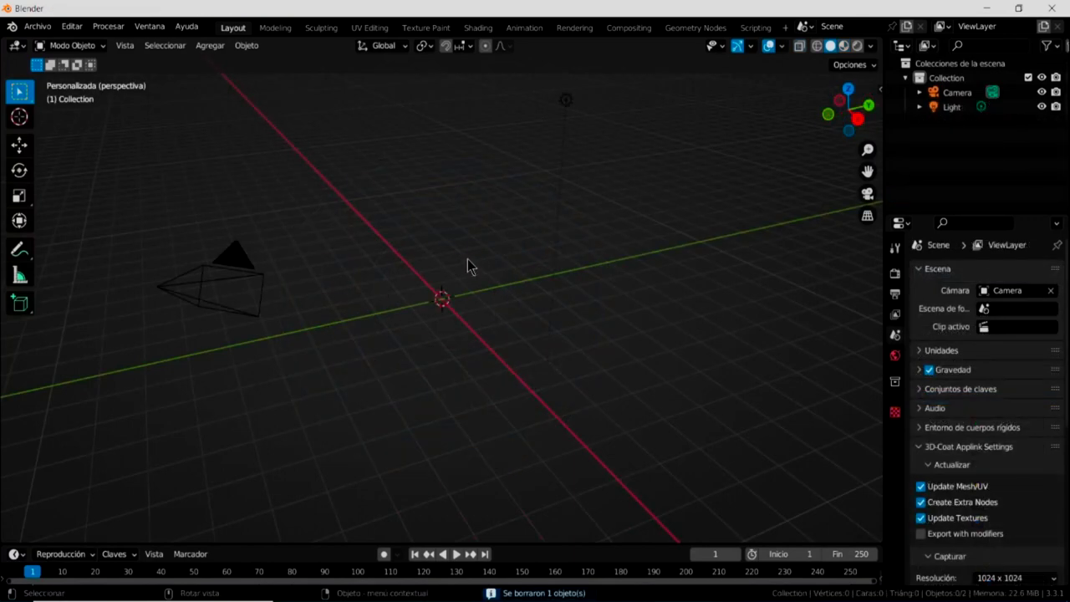
# - Add a Rosca torus mesh at the origin via Agregar > Malla > Rosca
pyautogui.moveTo(539, 336)
pyautogui.mouseDown(button='middle')
pyautogui.moveTo(554, 337)
pyautogui.moveTo(509, 341)
pyautogui.moveTo(505, 329)
pyautogui.mouseUp(button='middle')
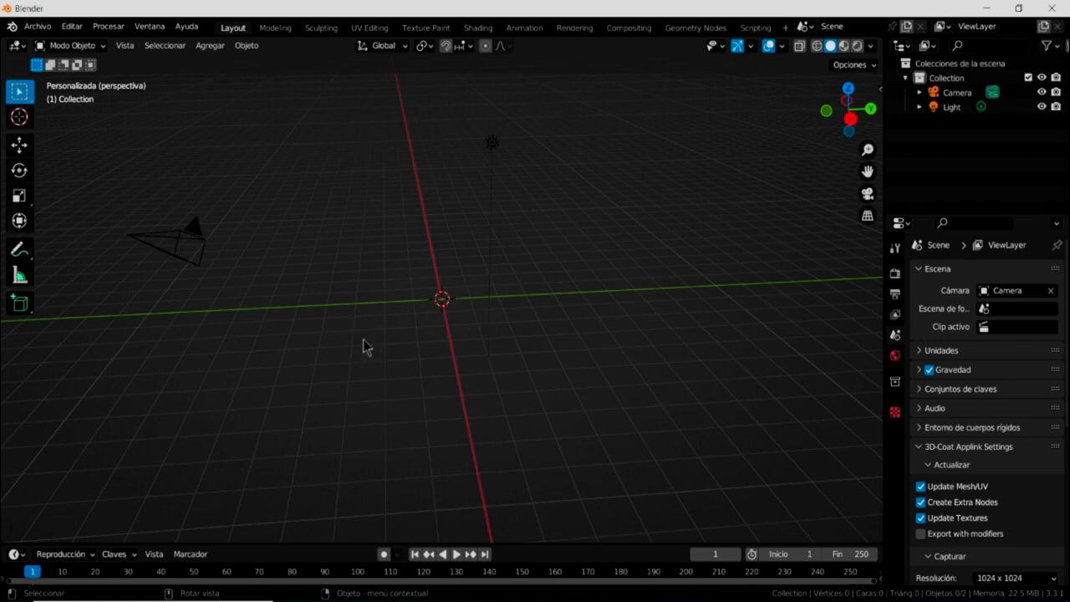
pyautogui.click(182, 47)
pyautogui.click(210, 46)
pyautogui.moveTo(247, 62)
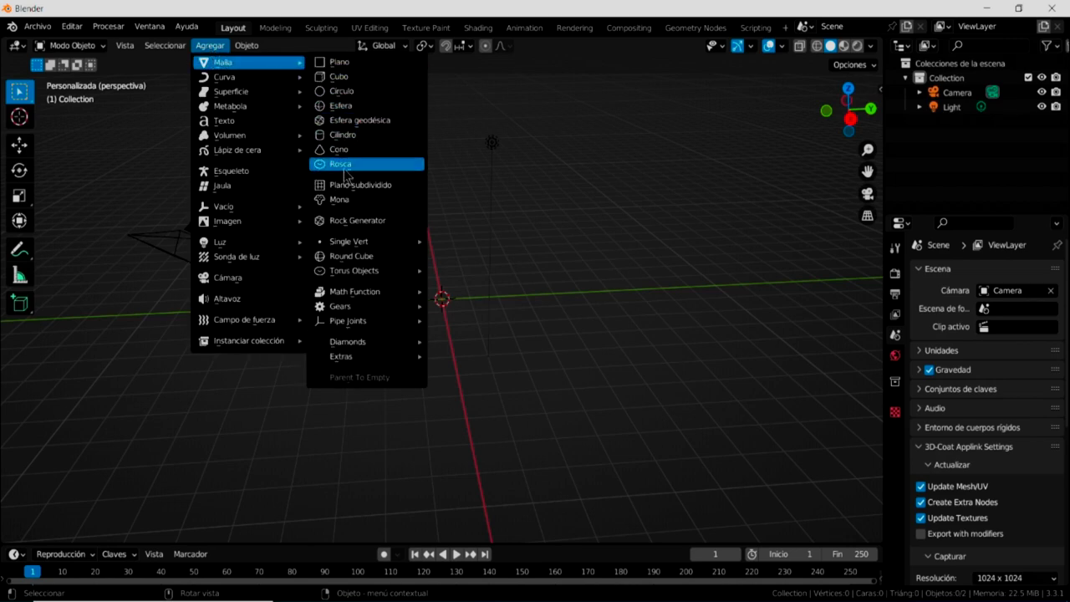
pyautogui.click(344, 164)
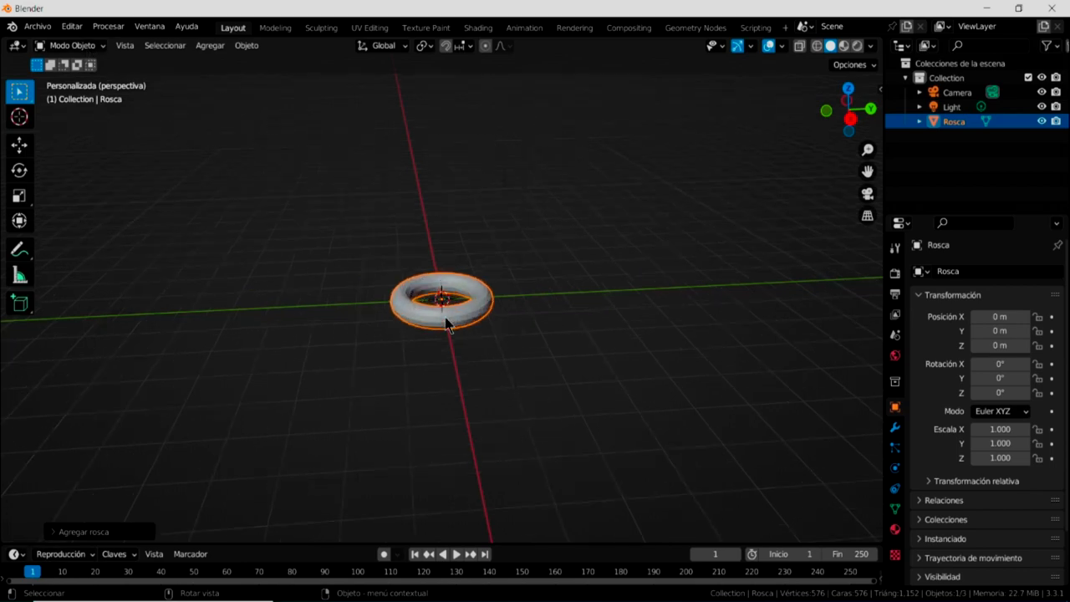
# - Put Rosca in Edit Mode with edge select and Alt-select its outer middle edge loop
pyautogui.scroll(5, 445, 324)
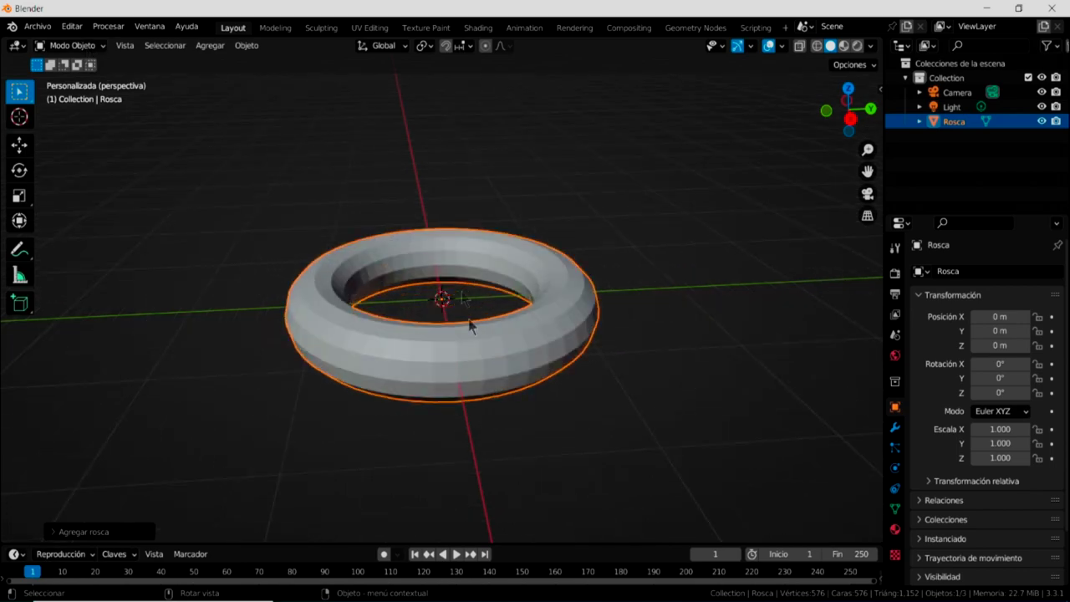
pyautogui.click(99, 48)
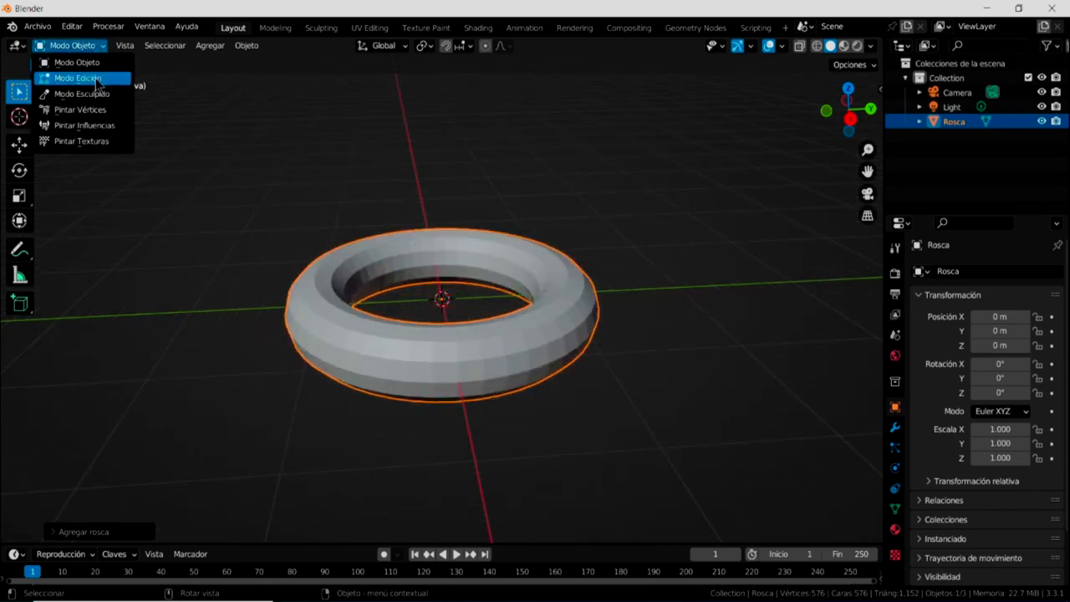
pyautogui.click(97, 81)
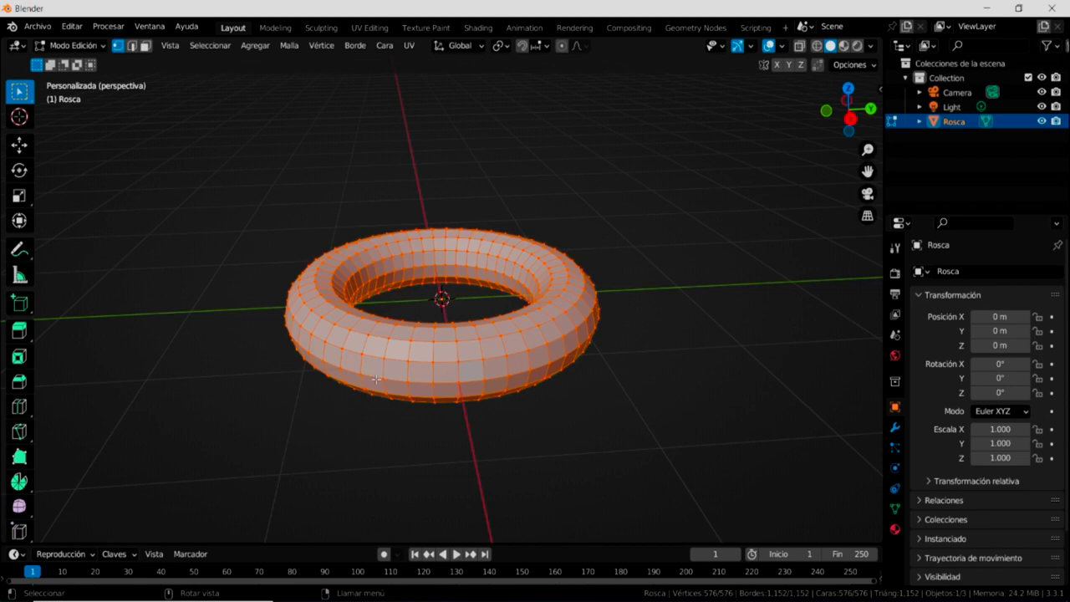
pyautogui.click(133, 45)
pyautogui.click(372, 380)
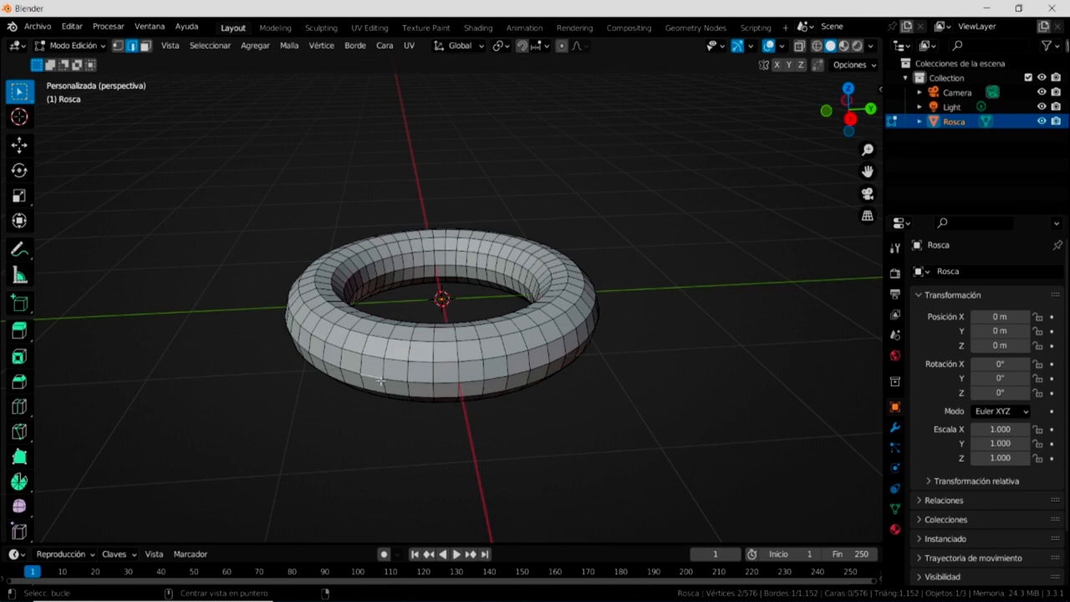
pyautogui.keyDown('alt'); pyautogui.click(446, 381); pyautogui.keyUp('alt')
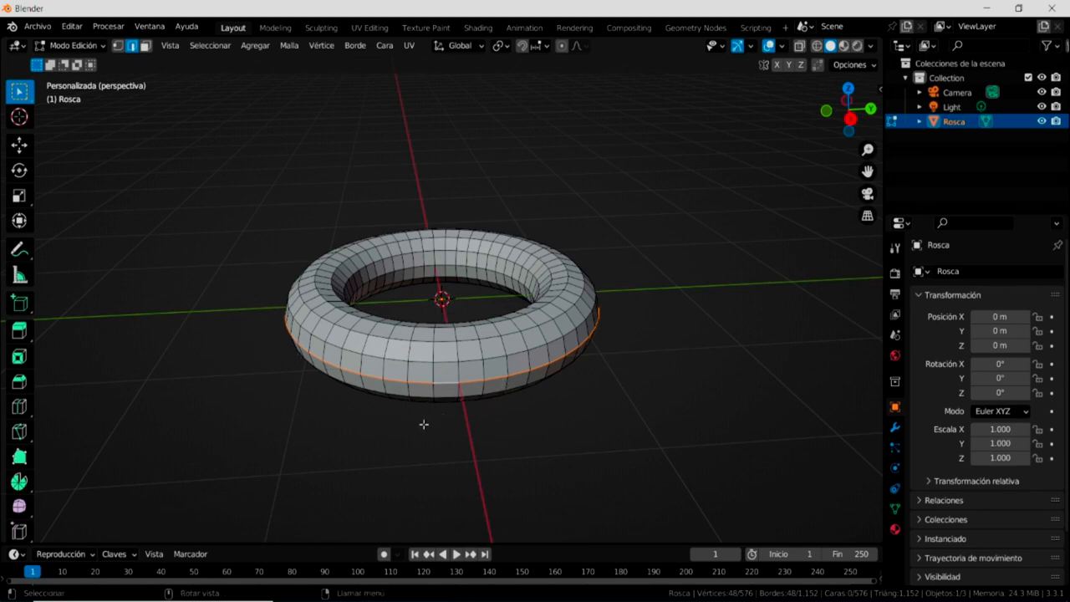
# - From top view with X-ray on, scale the outer middle loop to about 1.08
pyautogui.press('KP_7')
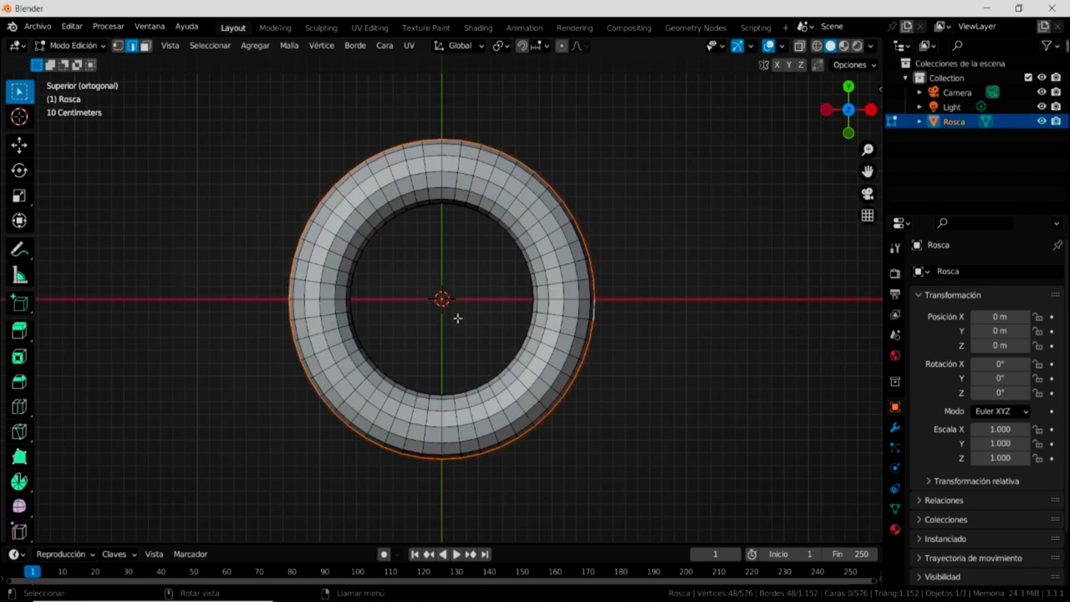
pyautogui.press('s')
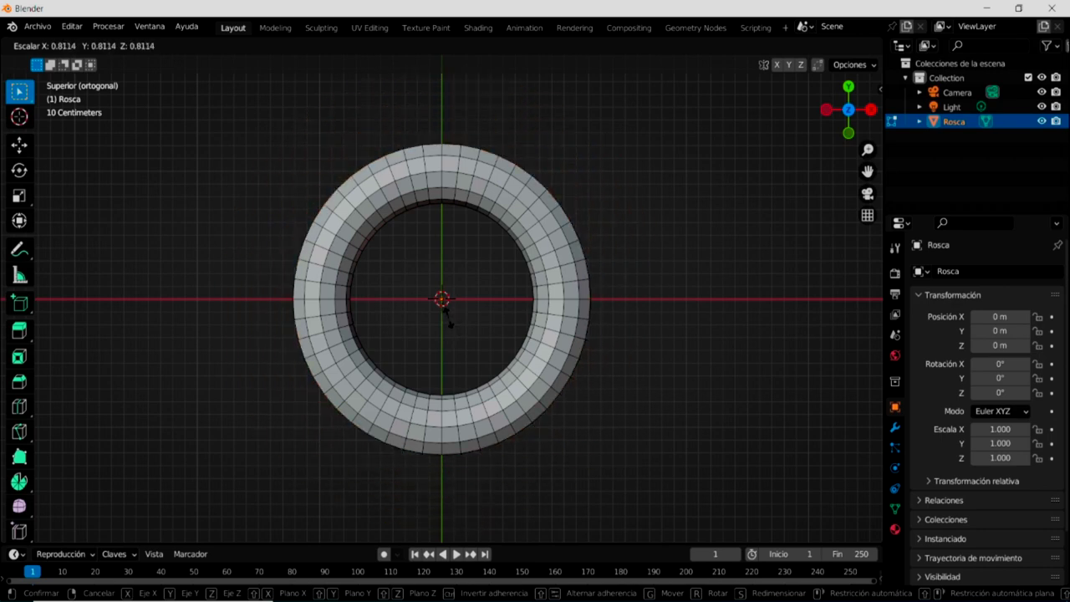
pyautogui.click(448, 319)
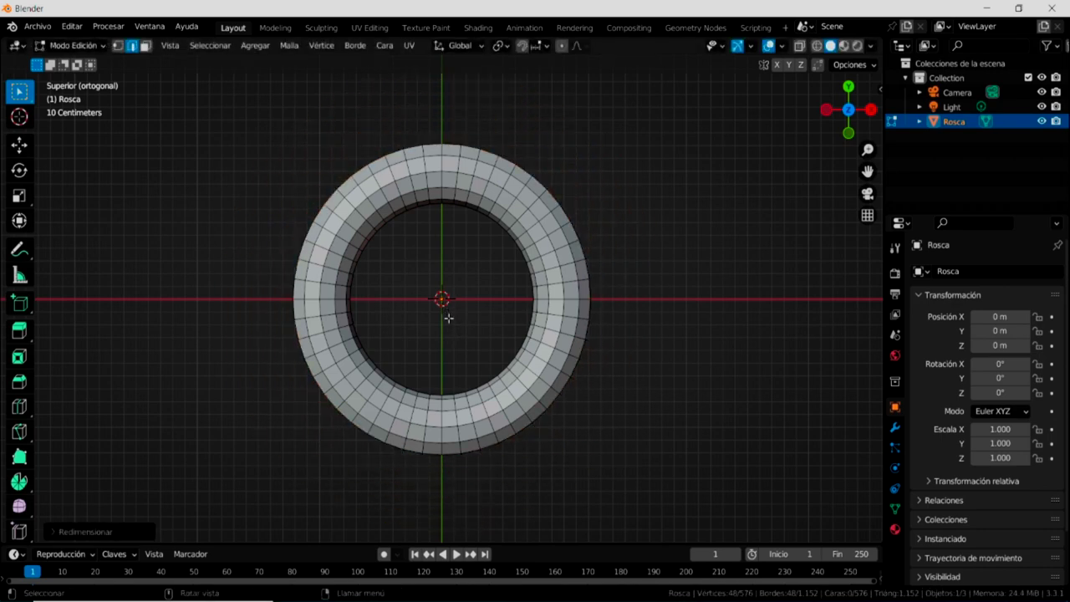
pyautogui.click(816, 47)
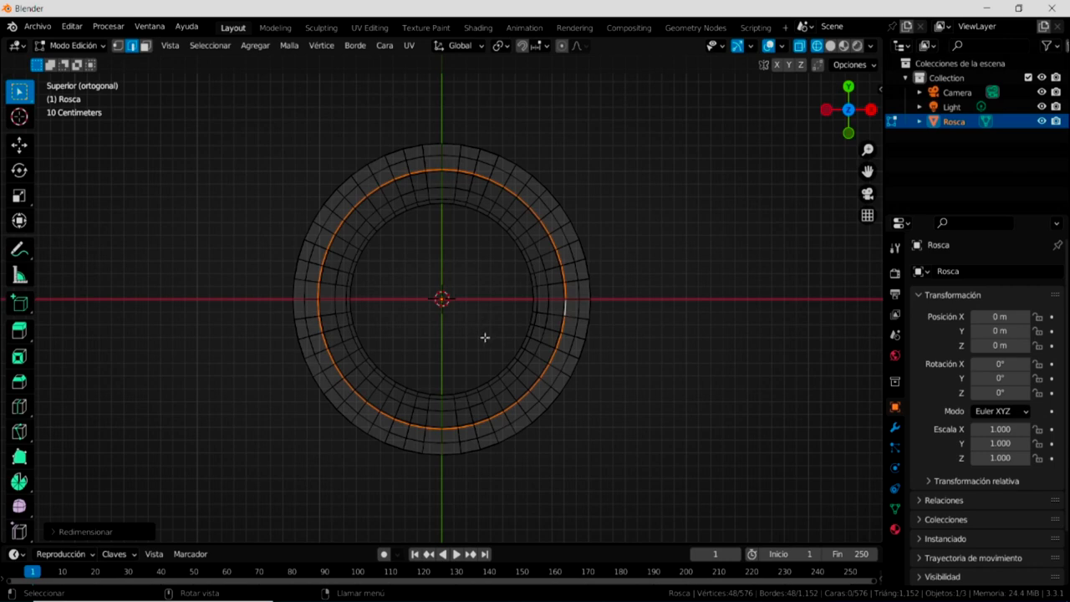
pyautogui.press('s')
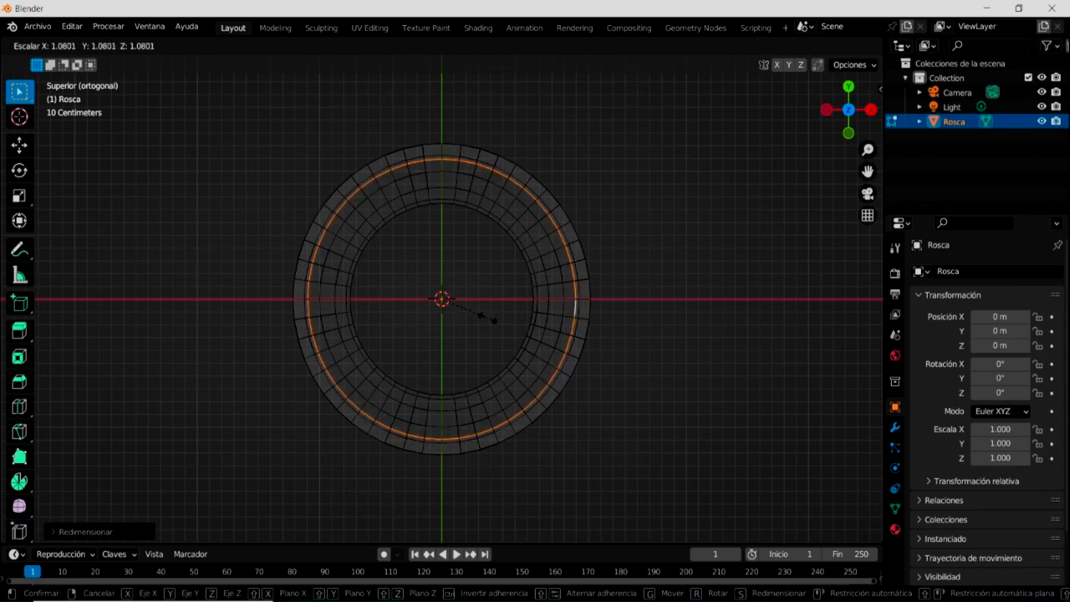
pyautogui.click(493, 319)
# - Return to solid shading and orbit to look down onto the torus
pyautogui.moveTo(657, 416)
pyautogui.mouseDown(button='middle')
pyautogui.moveTo(599, 281)
pyautogui.moveTo(597, 248)
pyautogui.mouseUp(button='middle')
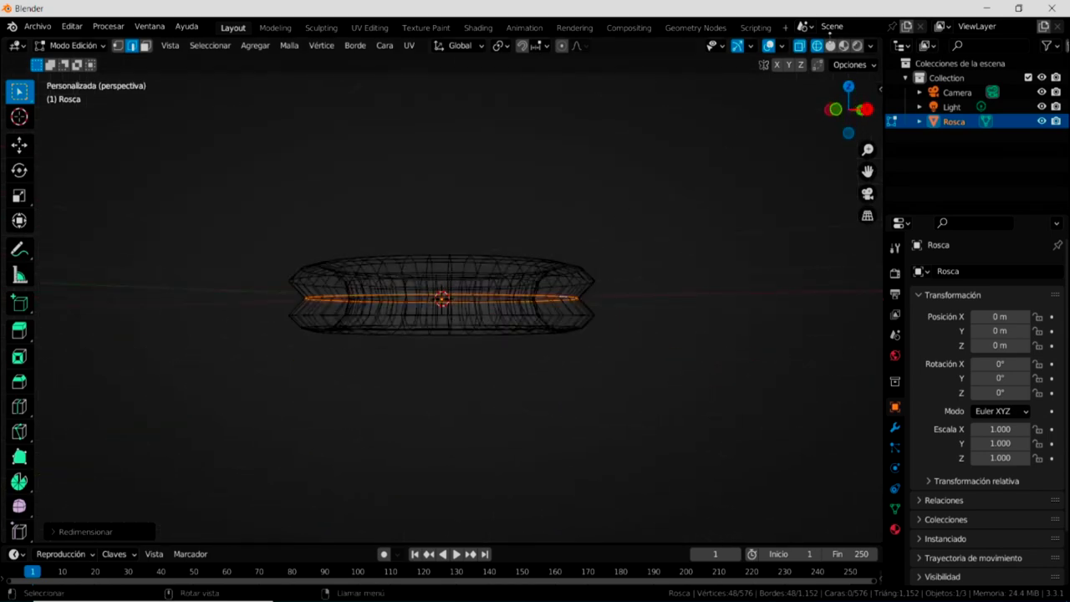
pyautogui.click(830, 45)
pyautogui.moveTo(414, 324); pyautogui.dragTo(422, 368, button='middle')
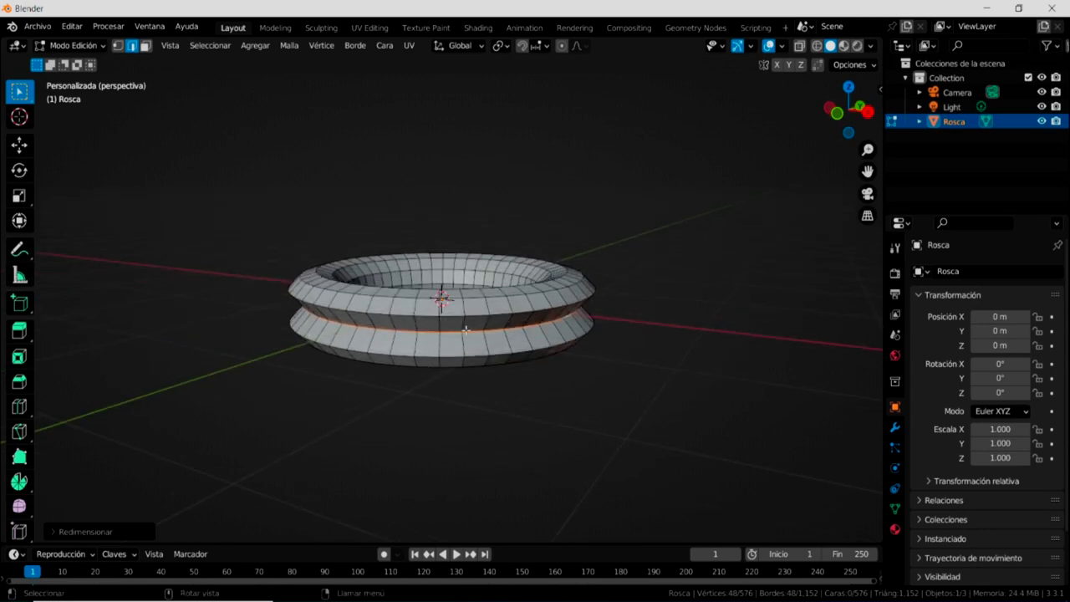
pyautogui.moveTo(469, 317)
pyautogui.mouseDown(button='middle')
pyautogui.moveTo(452, 345)
pyautogui.moveTo(473, 338)
pyautogui.moveTo(443, 259)
pyautogui.mouseUp(button='middle')
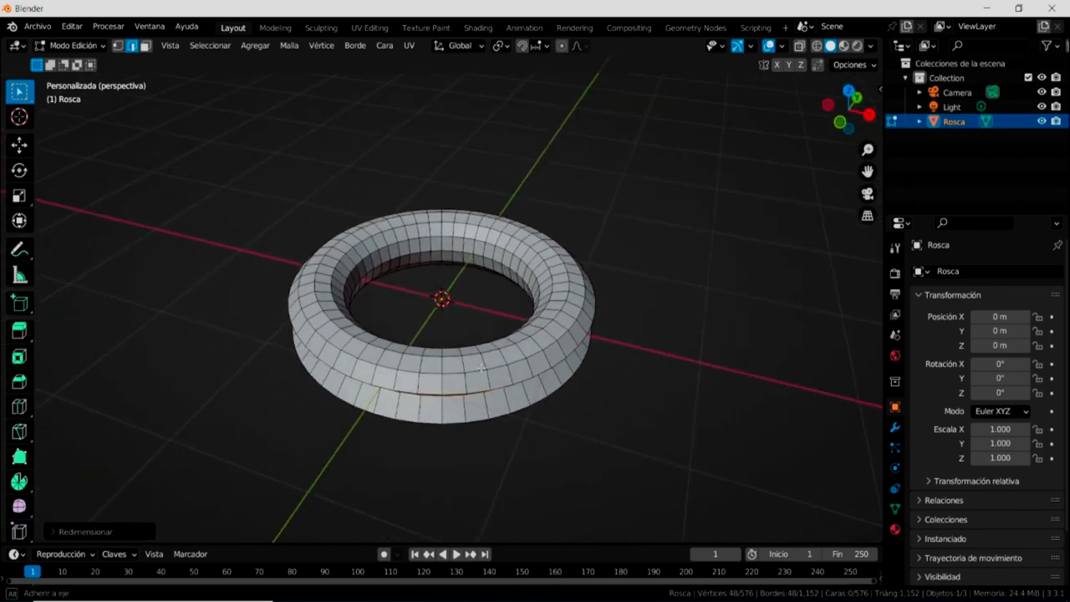
# - Zoom in and scale an edge loop on the torus's inner wall outward
pyautogui.scroll(1, 464, 256)
pyautogui.scroll(2, 458, 253)
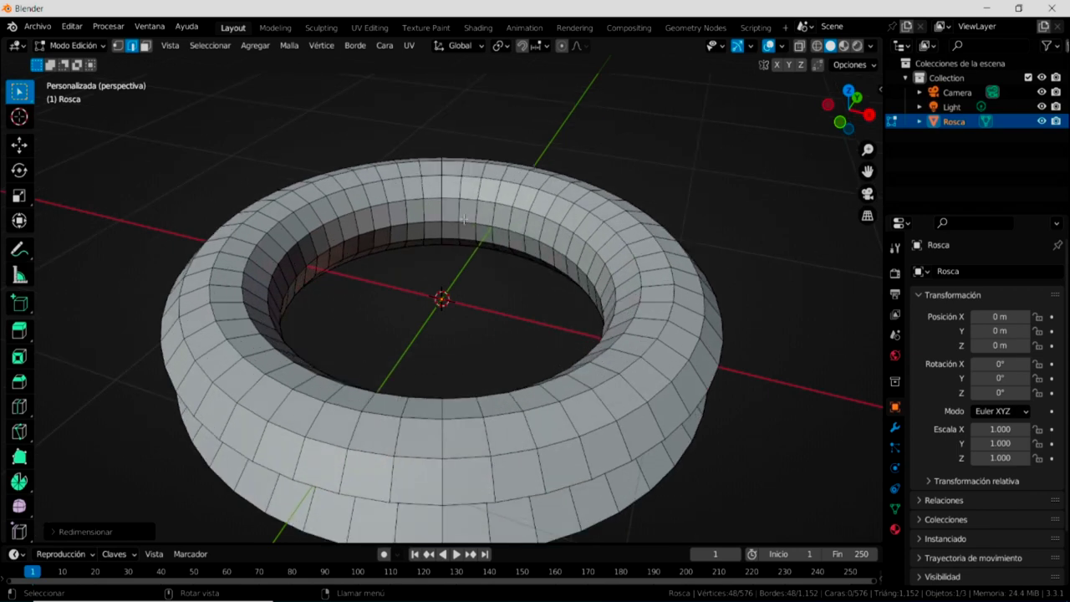
pyautogui.click(467, 222)
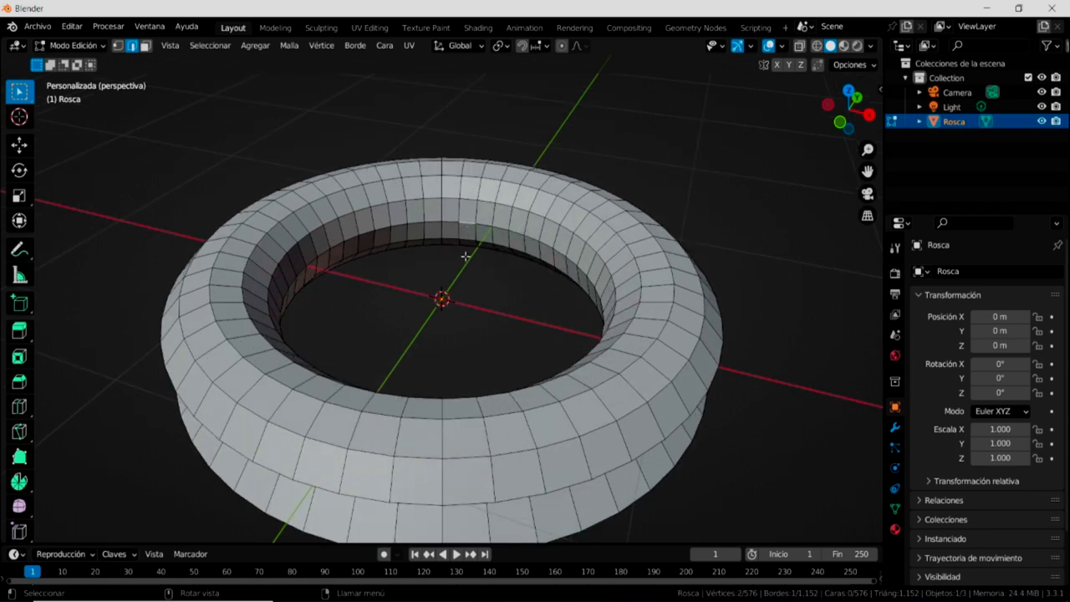
pyautogui.keyDown('alt'); pyautogui.click(532, 239); pyautogui.keyUp('alt')
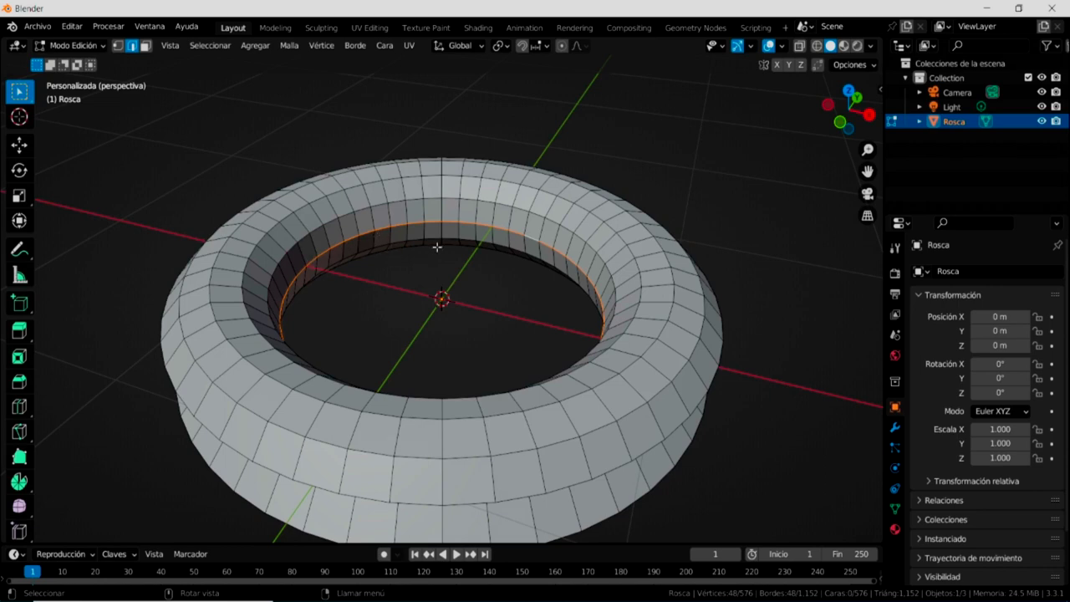
pyautogui.press('s')
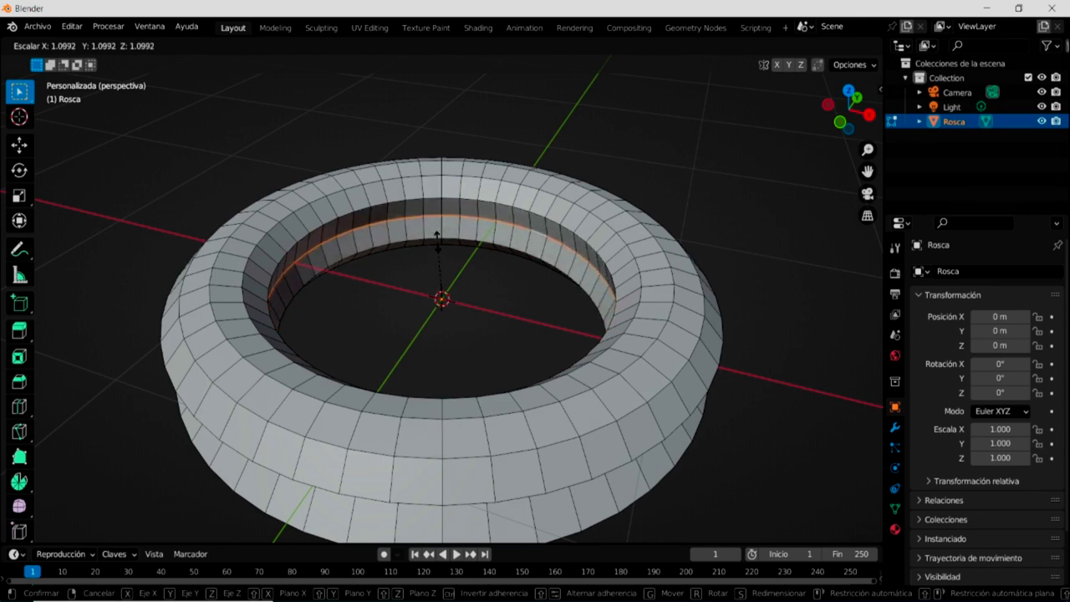
pyautogui.click(437, 238)
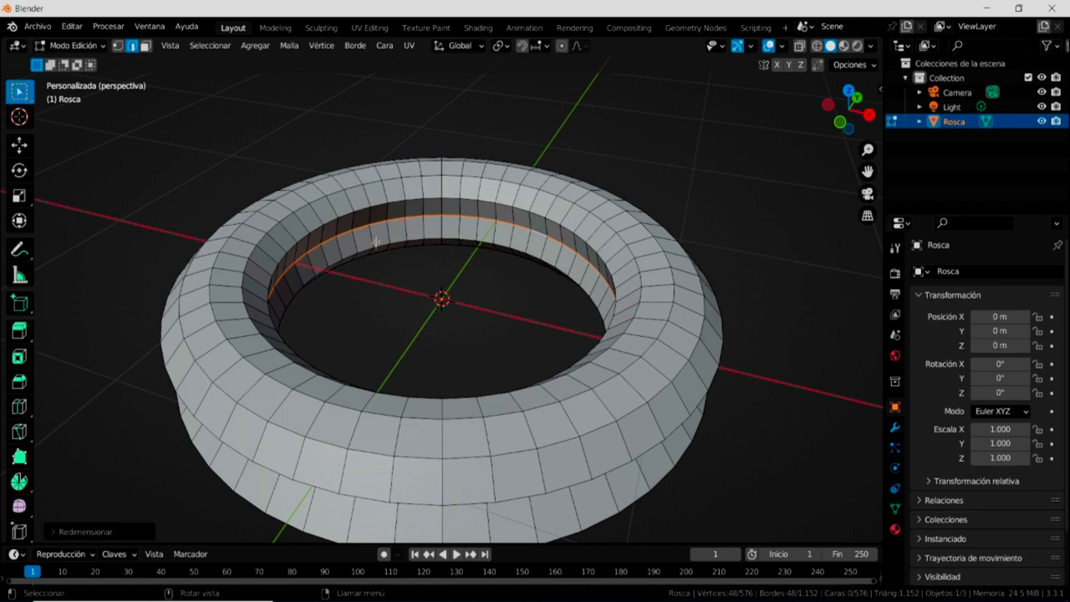
# - Widen the inner top rim edge loop by scaling it up to about 1.19
pyautogui.click(413, 216)
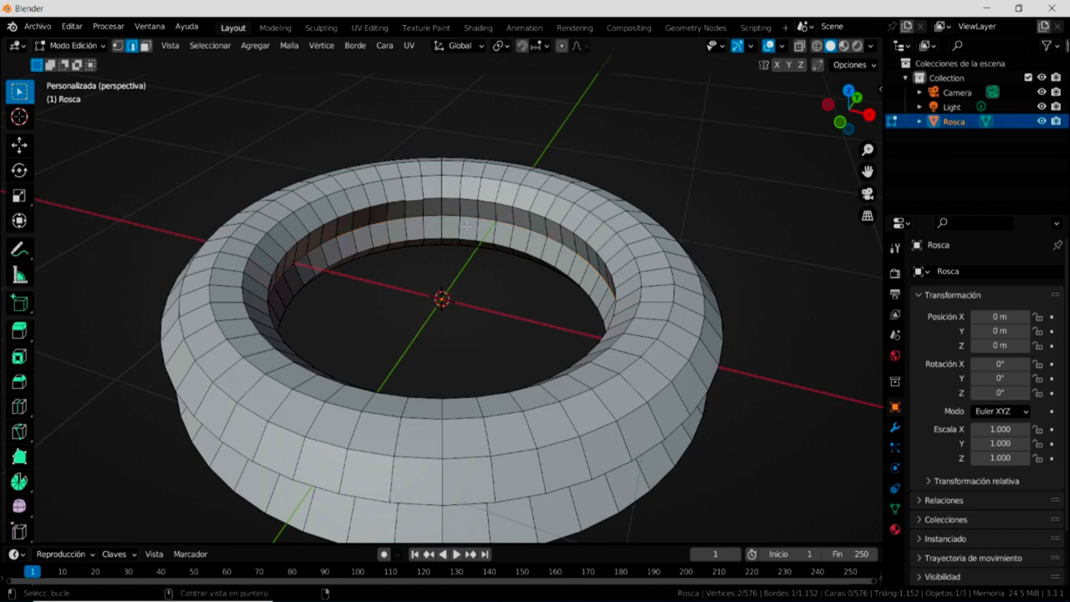
pyautogui.keyDown('alt'); pyautogui.click(468, 200); pyautogui.keyUp('alt')
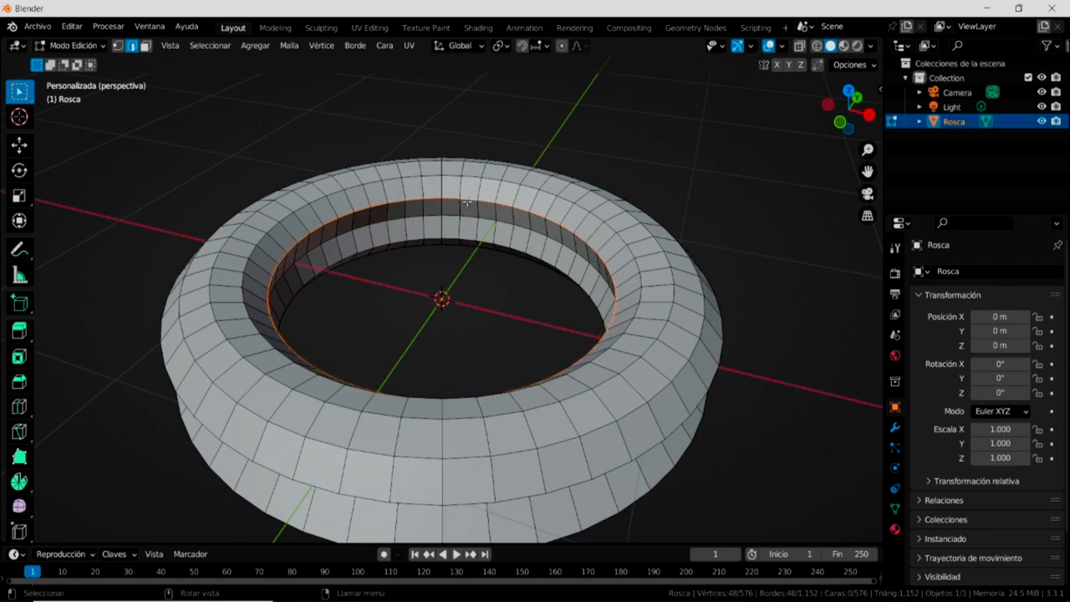
pyautogui.press('s')
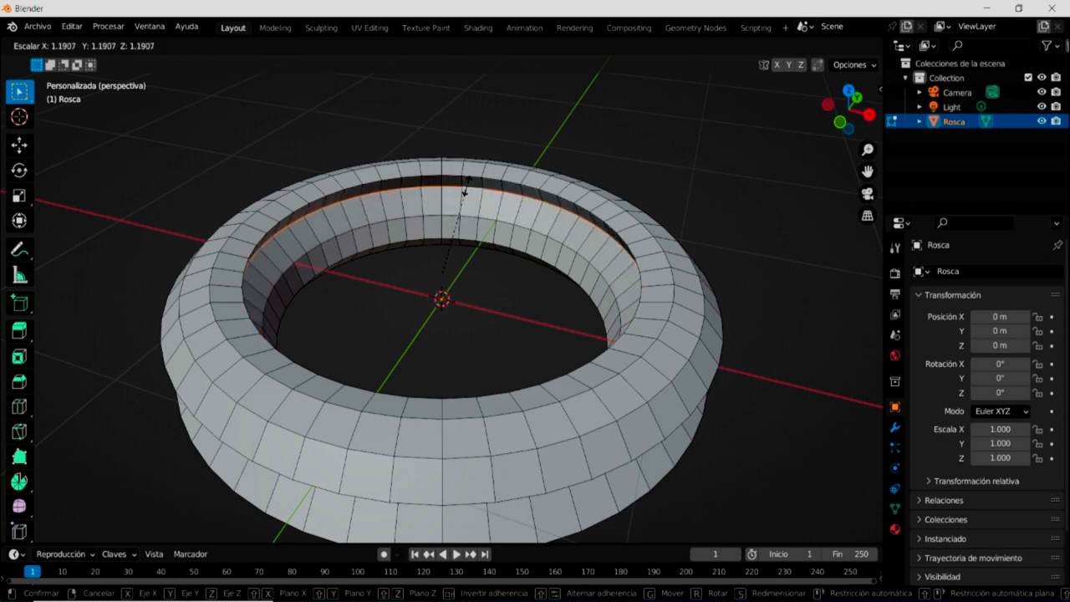
pyautogui.click(465, 184)
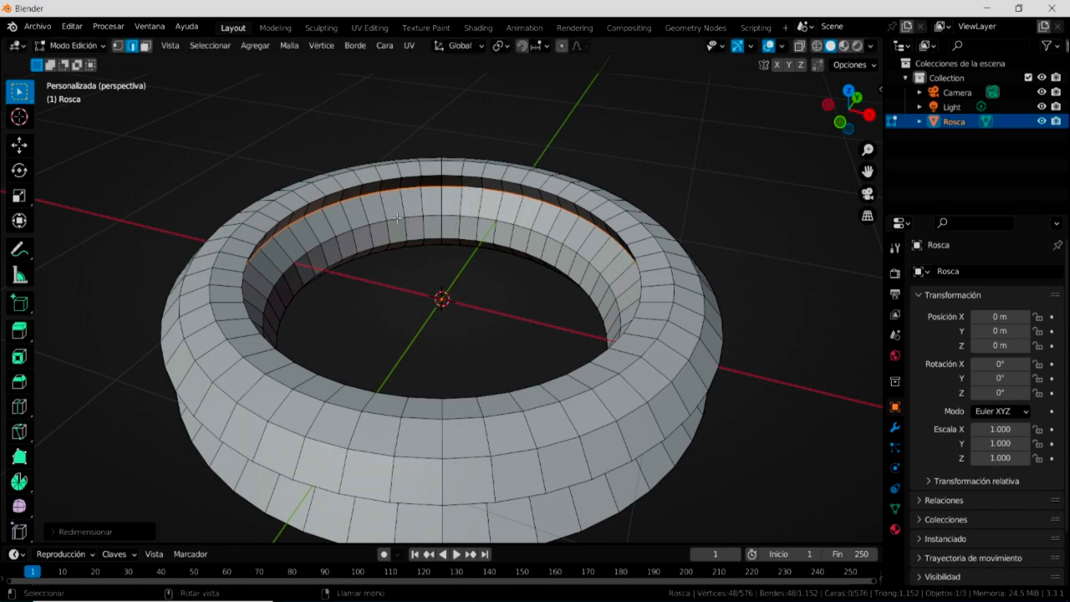
# - Enlarge a lower inner-wall edge loop and then the inner rim loop
pyautogui.click(398, 219)
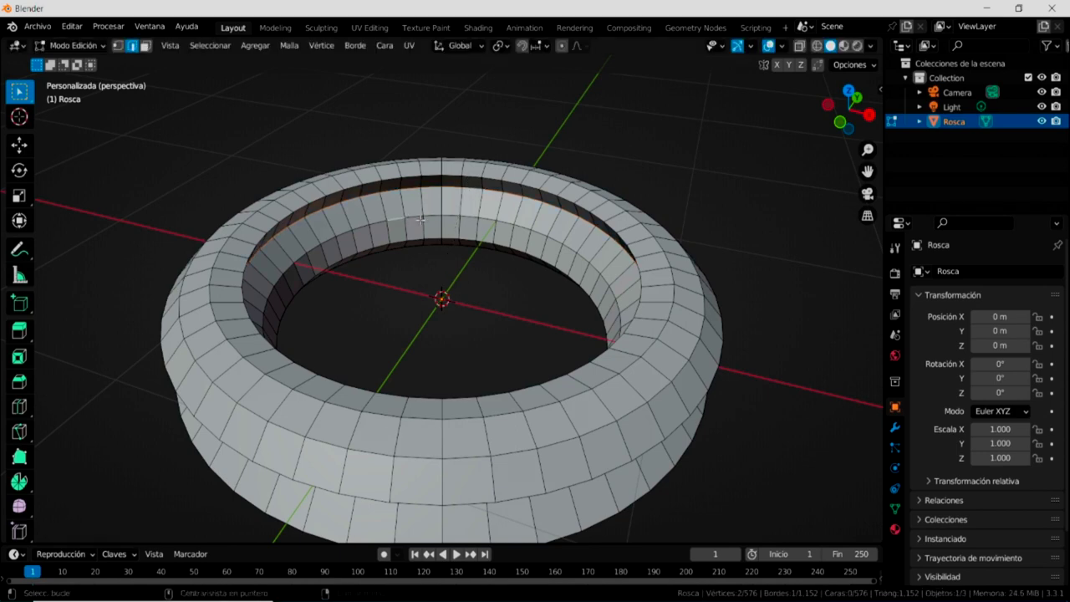
pyautogui.keyDown('alt'); pyautogui.click(449, 215); pyautogui.keyUp('alt')
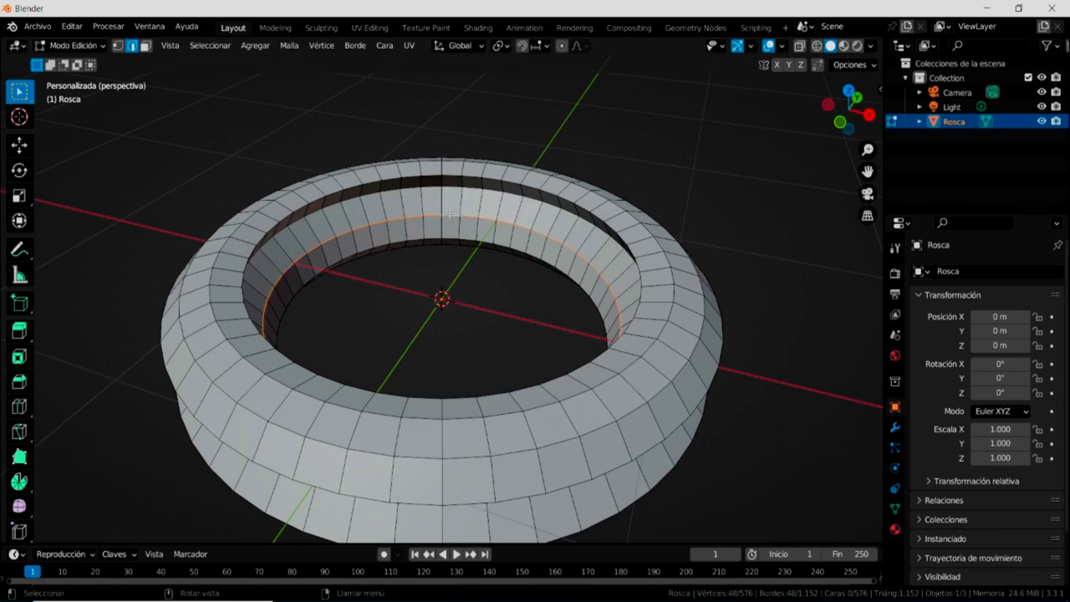
pyautogui.press('s')
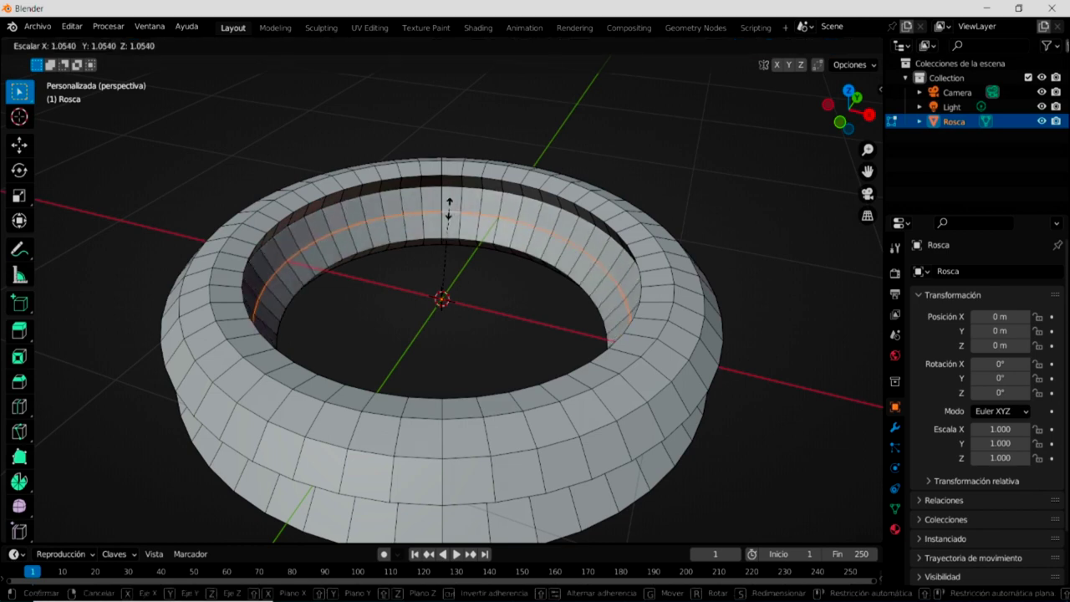
pyautogui.click(446, 219)
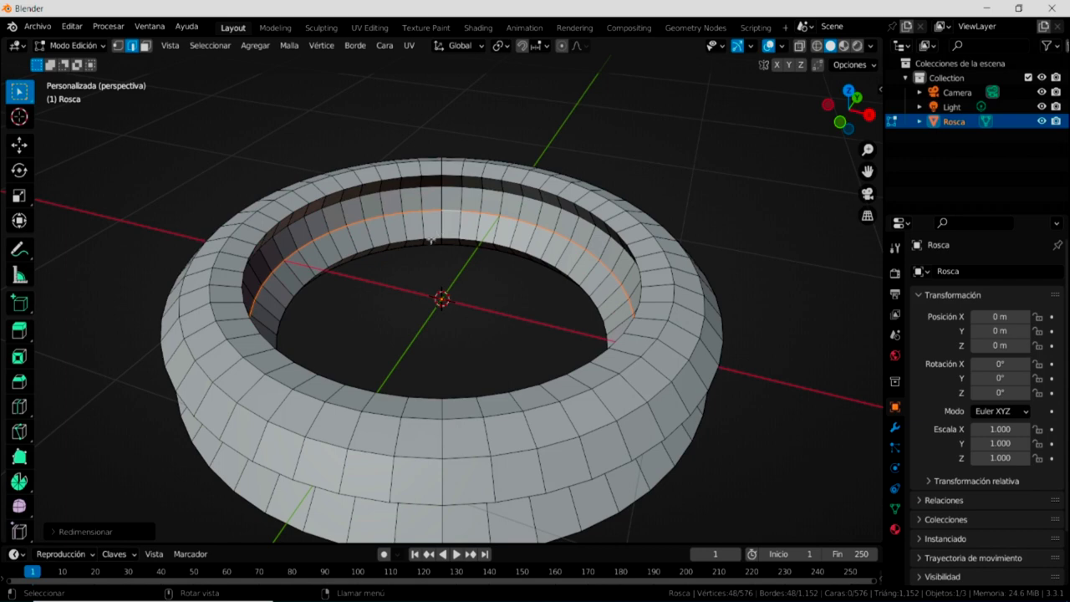
pyautogui.scroll(2, 430, 243)
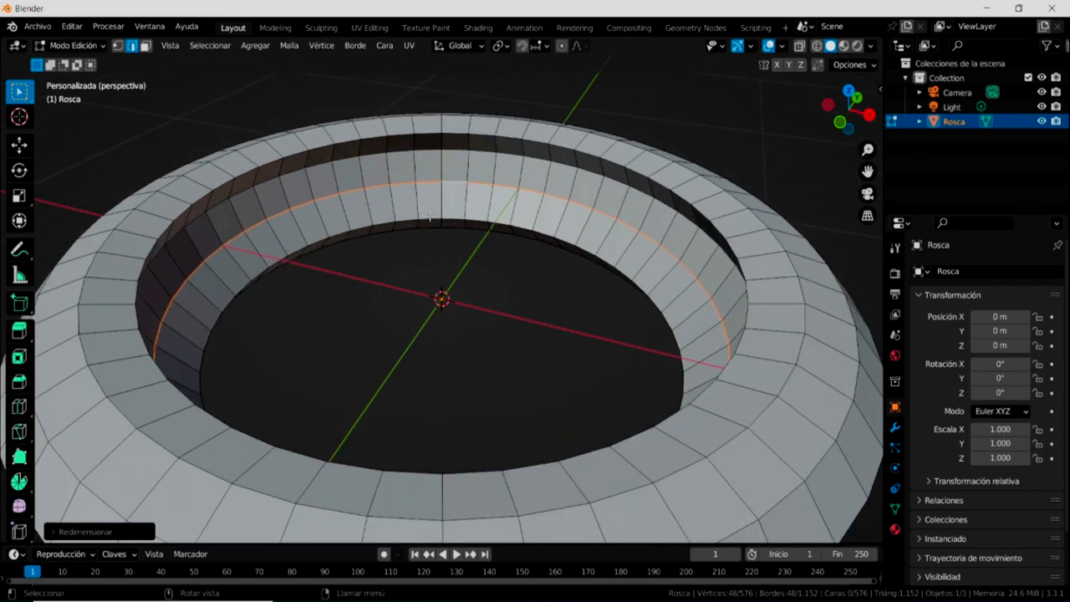
pyautogui.click(431, 218)
pyautogui.moveTo(454, 239); pyautogui.dragTo(451, 235, button='middle')
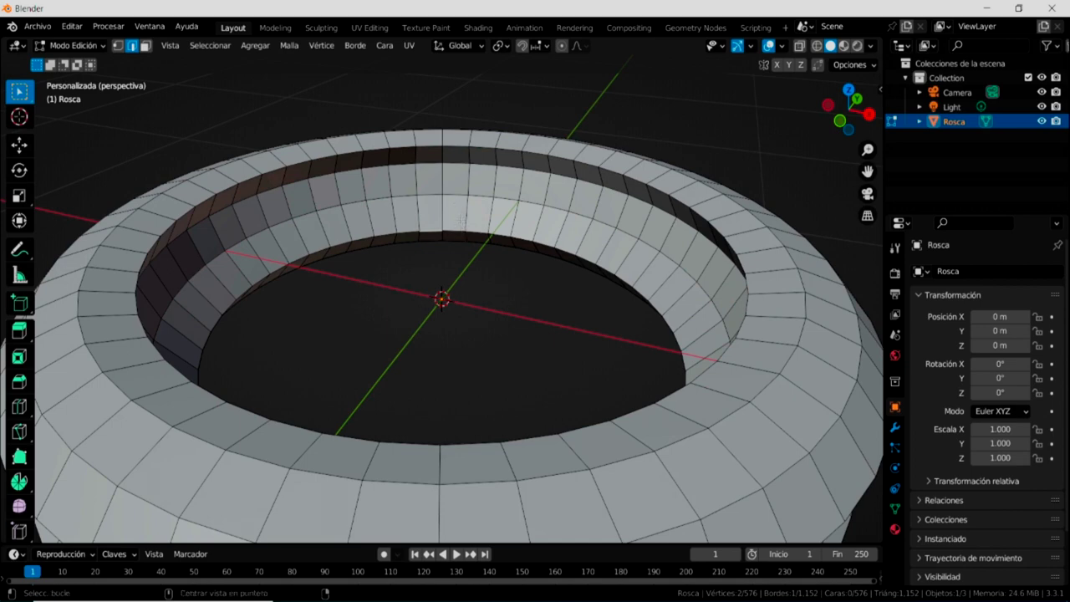
pyautogui.keyDown('alt'); pyautogui.click(480, 230); pyautogui.keyUp('alt')
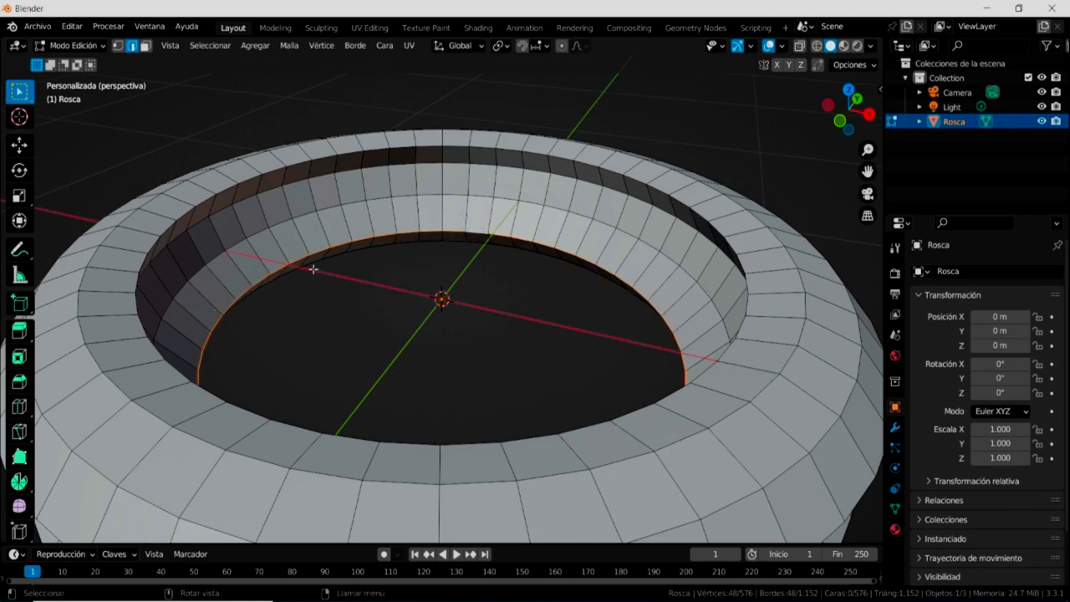
pyautogui.press('s')
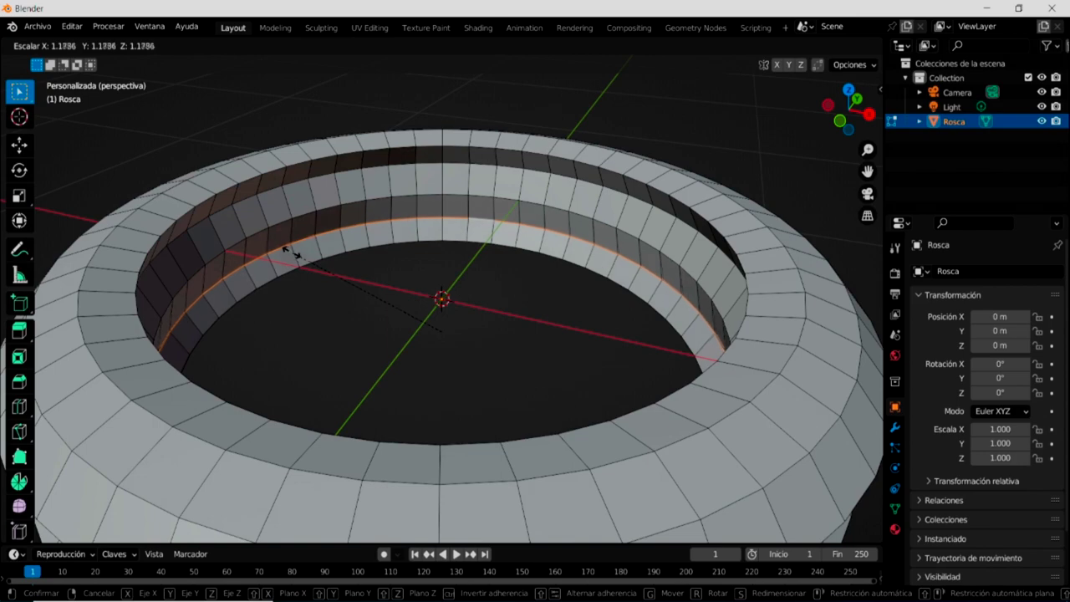
pyautogui.click(290, 251)
# - Widen one more inner edge loop of the ring
pyautogui.moveTo(330, 239)
pyautogui.mouseDown(button='middle')
pyautogui.moveTo(257, 290)
pyautogui.moveTo(287, 206)
pyautogui.mouseUp(button='middle')
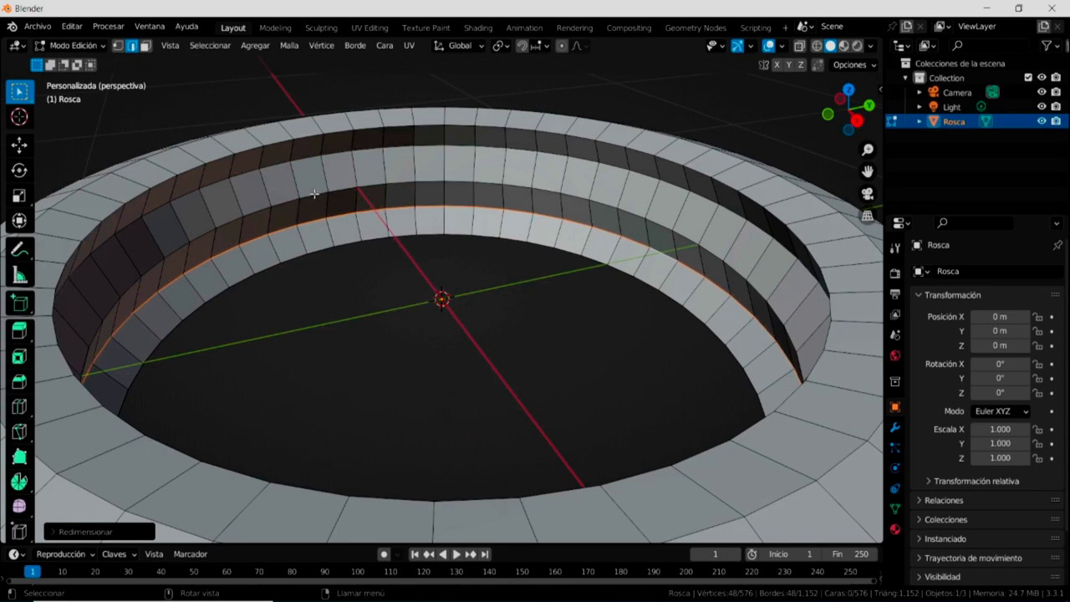
pyautogui.click(315, 195)
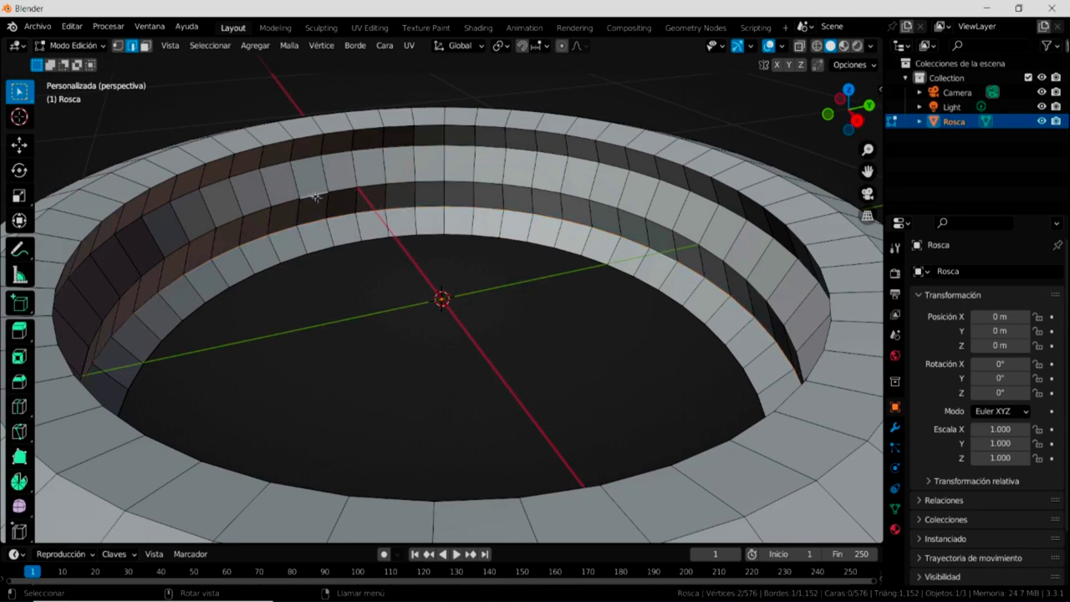
pyautogui.keyDown('alt'); pyautogui.click(402, 183); pyautogui.keyUp('alt')
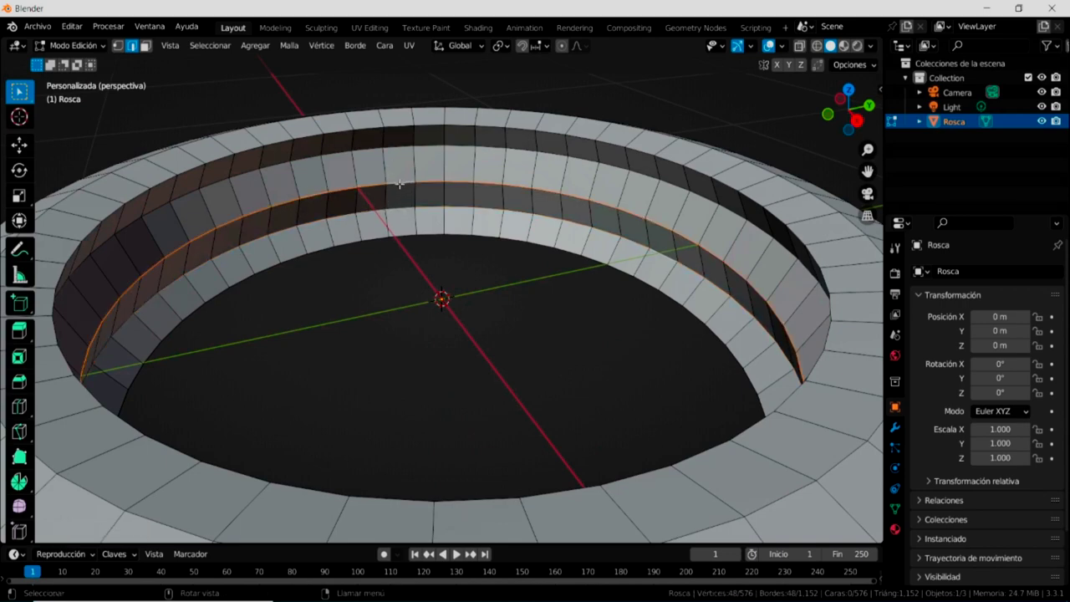
pyautogui.press('s')
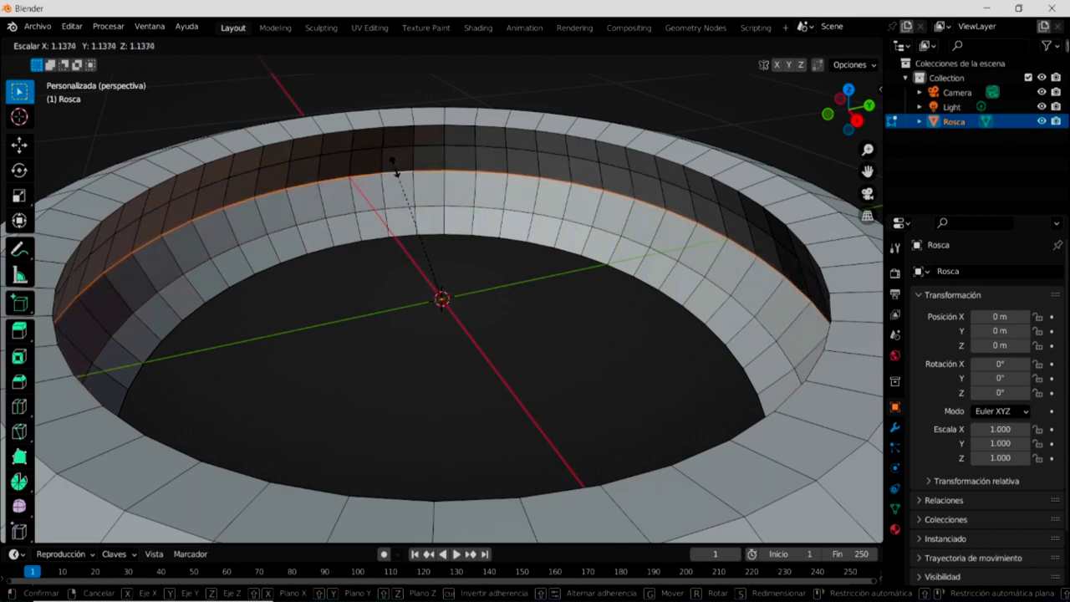
pyautogui.click(391, 164)
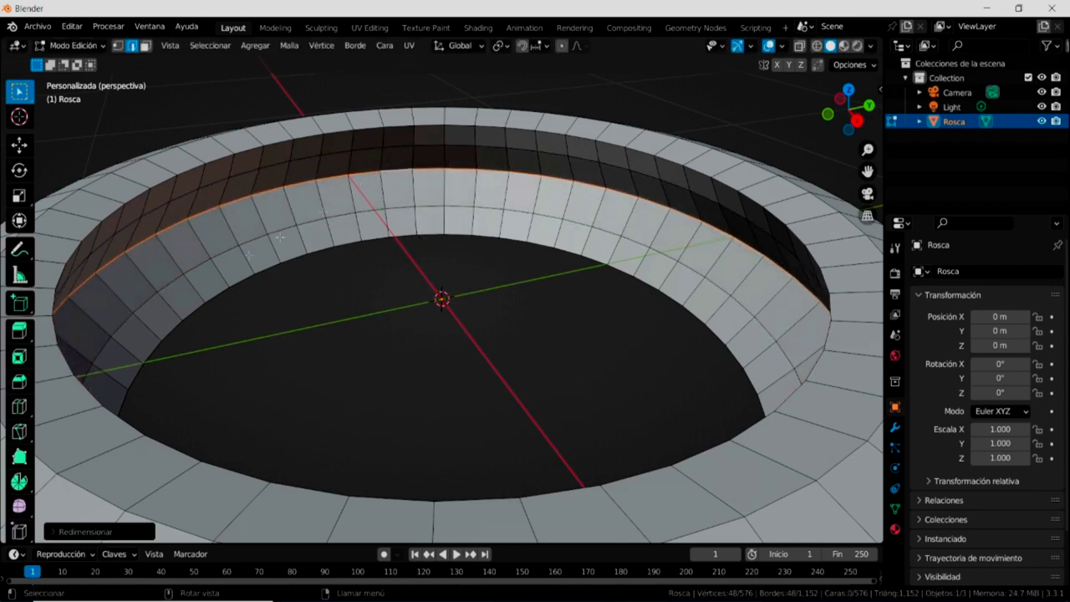
# - From a low side view, pull the ring's middle outer edge loop inward
pyautogui.moveTo(494, 193)
pyautogui.mouseDown(button='middle')
pyautogui.moveTo(573, 186)
pyautogui.moveTo(358, 254)
pyautogui.mouseUp(button='middle')
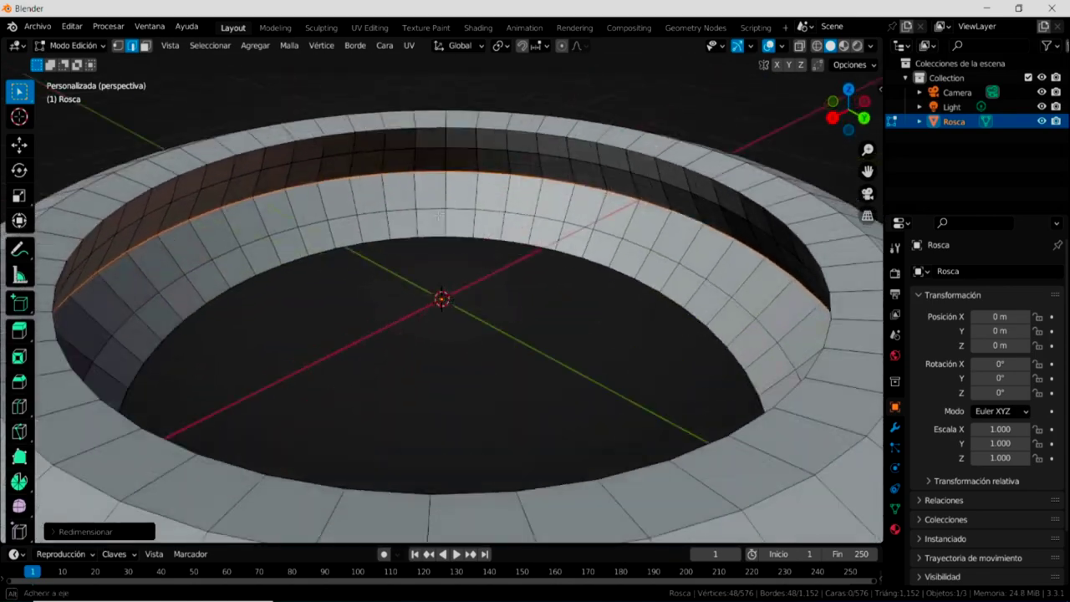
pyautogui.scroll(-2, 347, 257)
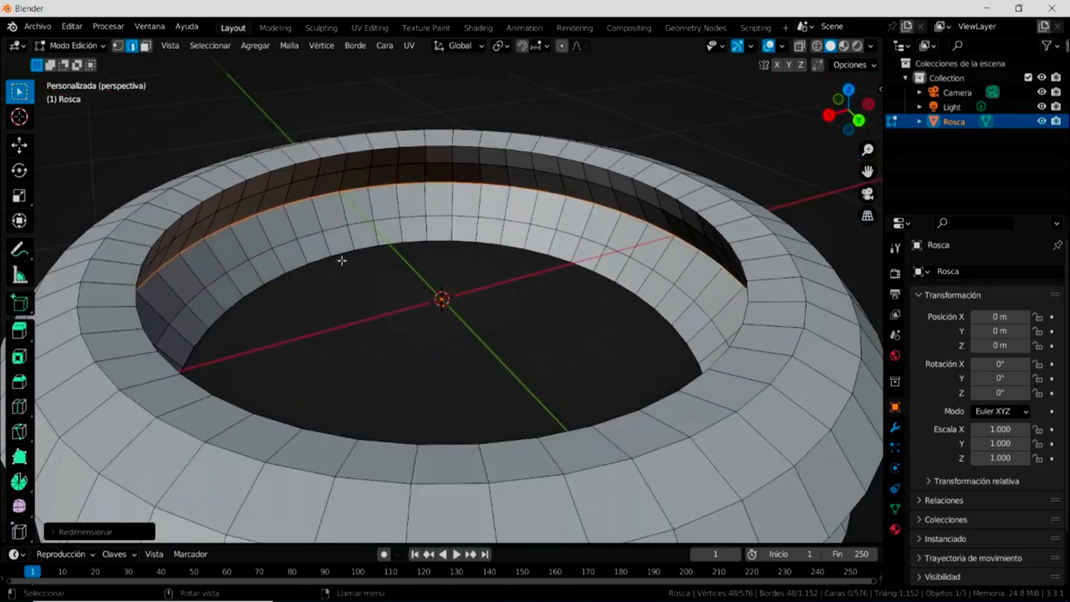
pyautogui.scroll(-1, 302, 314)
pyautogui.scroll(-3, 306, 328)
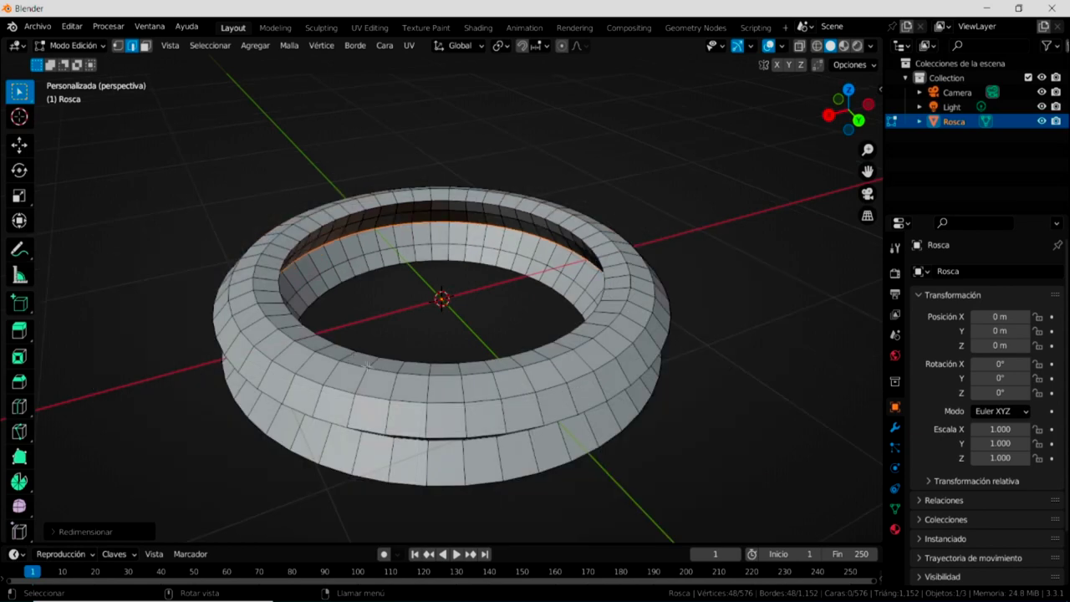
pyautogui.moveTo(334, 393); pyautogui.dragTo(346, 355, button='middle')
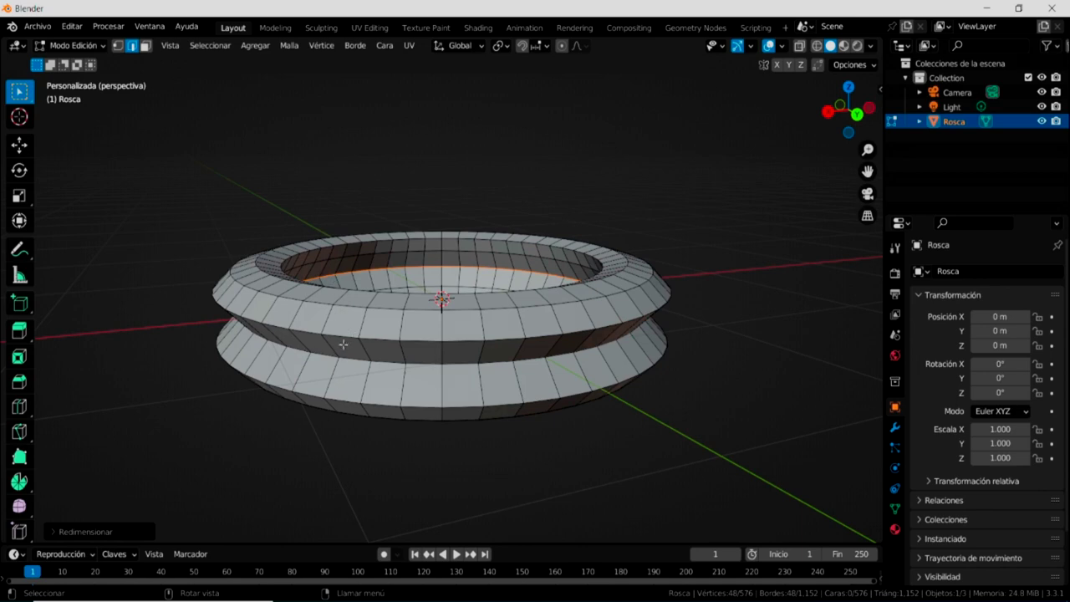
pyautogui.click(333, 327)
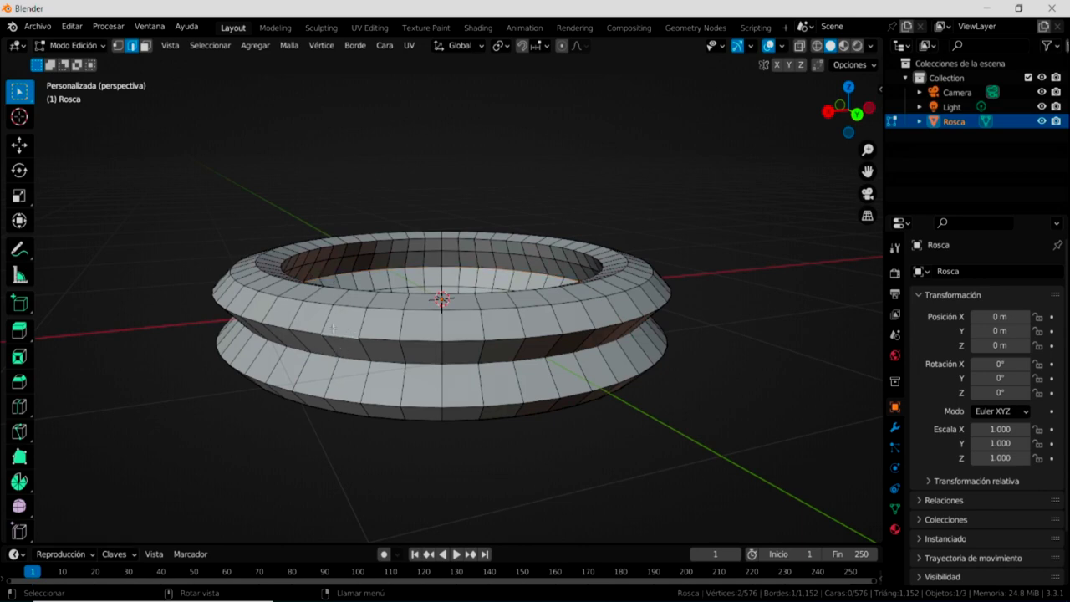
pyautogui.keyDown('alt'); pyautogui.click(424, 338); pyautogui.keyUp('alt')
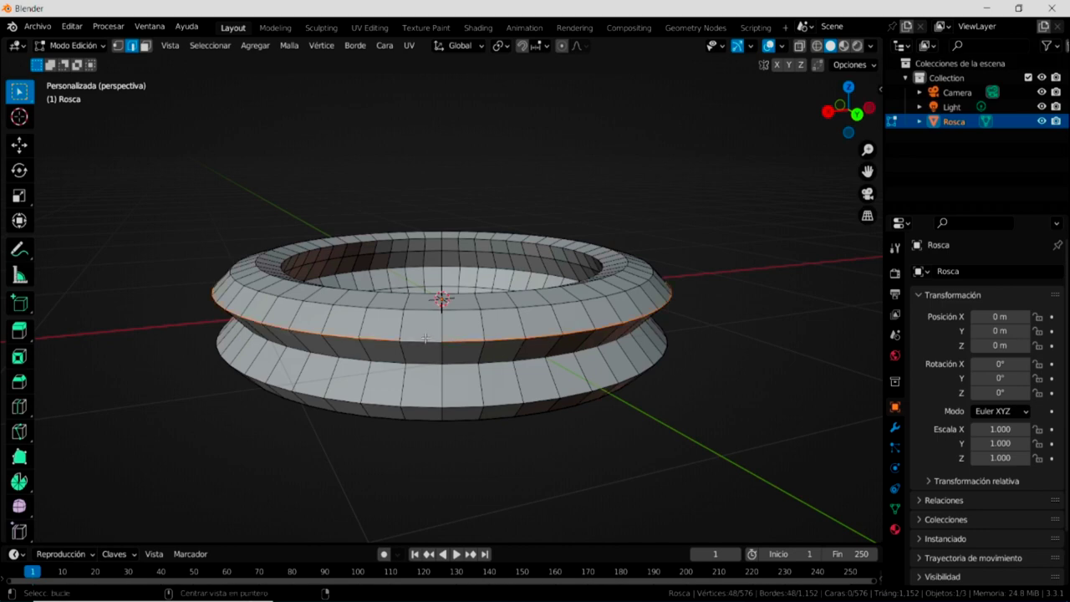
pyautogui.press('s')
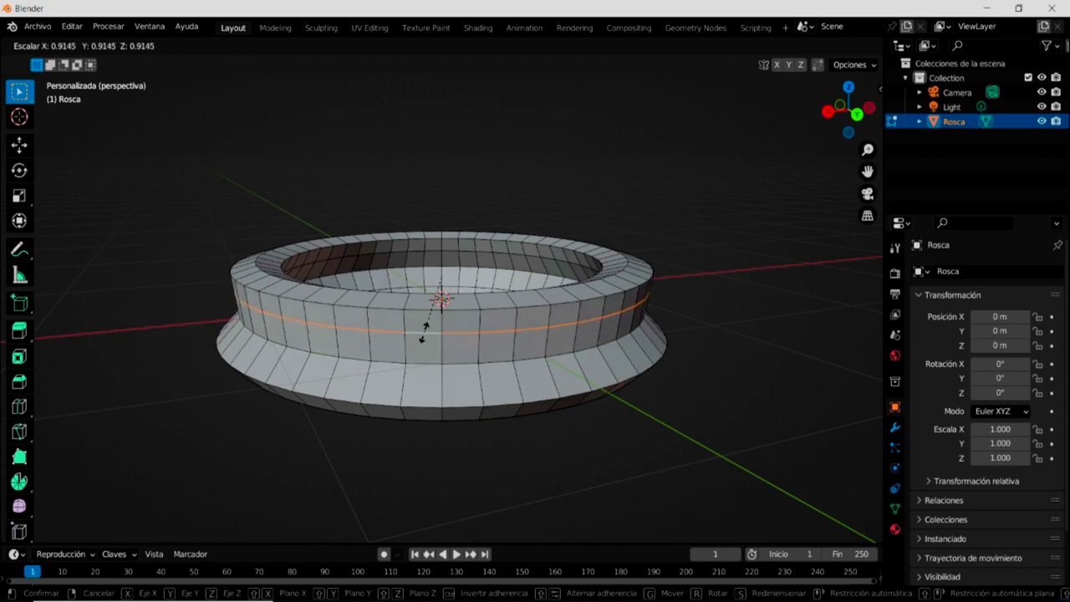
pyautogui.click(423, 330)
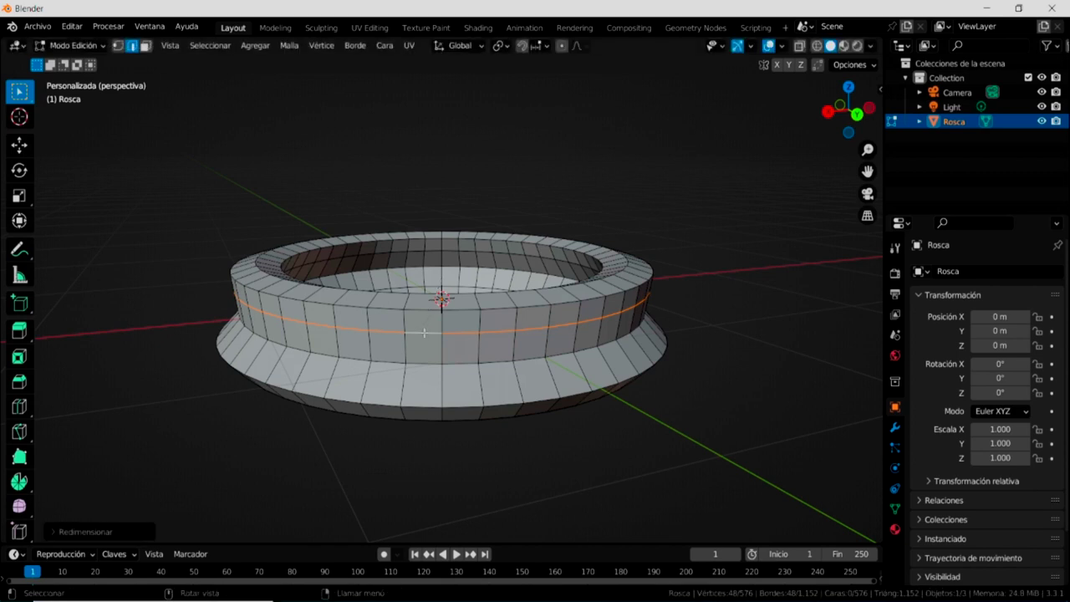
# - Shrink the bottom outer edge loop to about 0.913 and deselect everything
pyautogui.click(389, 403)
pyautogui.keyDown('alt'); pyautogui.click(466, 406); pyautogui.keyUp('alt')
pyautogui.press('s')
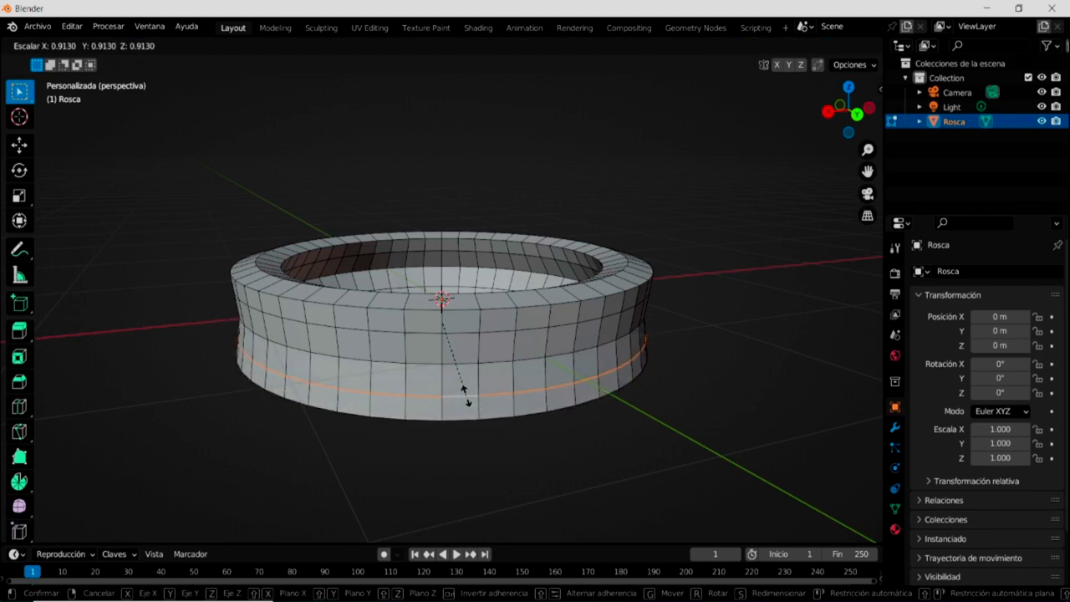
pyautogui.click(465, 393)
pyautogui.moveTo(465, 392)
pyautogui.mouseDown(button='middle')
pyautogui.moveTo(452, 216)
pyautogui.moveTo(592, 360)
pyautogui.moveTo(588, 312)
pyautogui.mouseUp(button='middle')
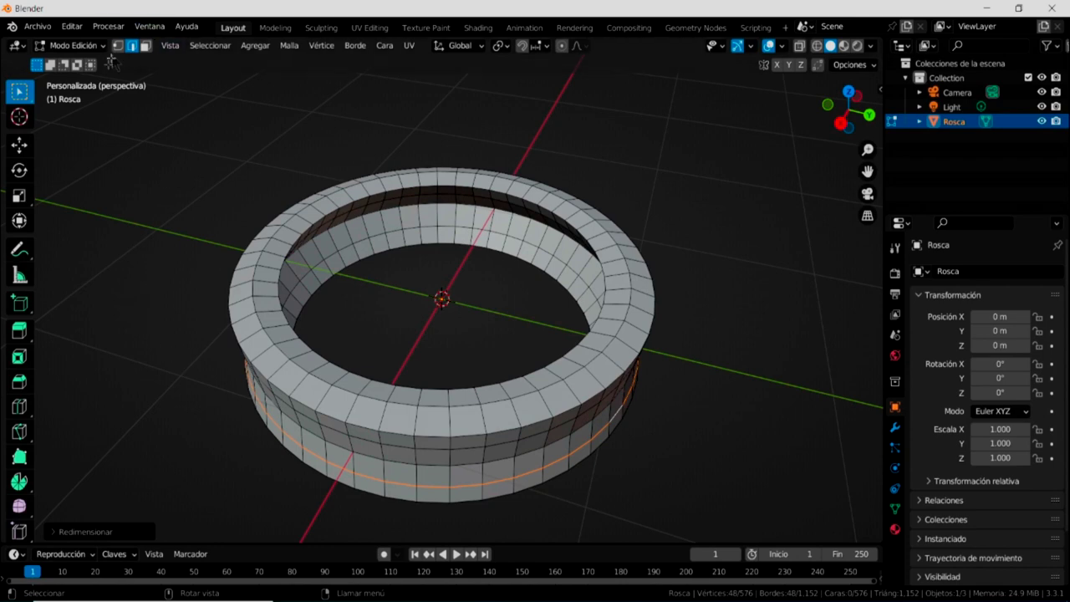
pyautogui.click(144, 159)
pyautogui.click(75, 46)
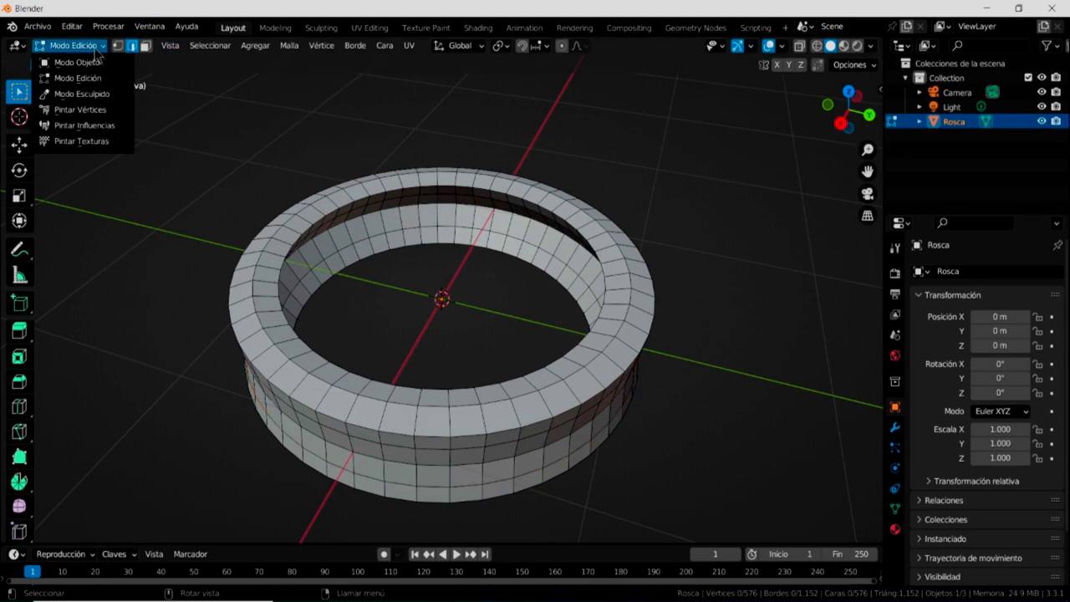
# - Switch Rosca to Object Mode and apply Shade Smooth from its context menu
pyautogui.click(76, 61)
pyautogui.moveTo(490, 230)
pyautogui.mouseDown(button='middle')
pyautogui.moveTo(457, 389)
pyautogui.moveTo(441, 232)
pyautogui.moveTo(474, 388)
pyautogui.mouseUp(button='middle')
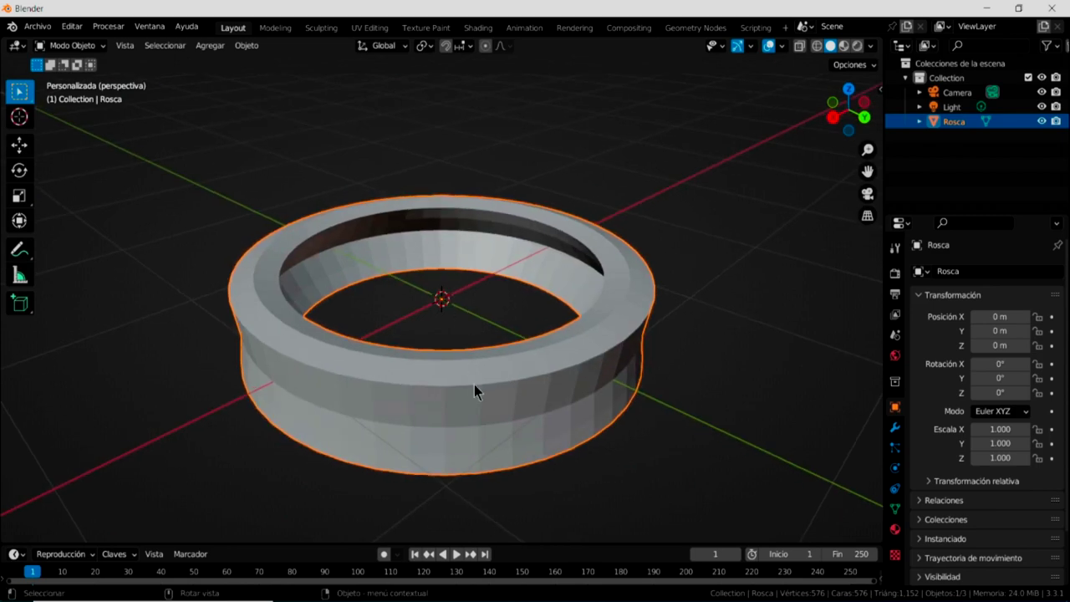
pyautogui.rightClick(424, 375)
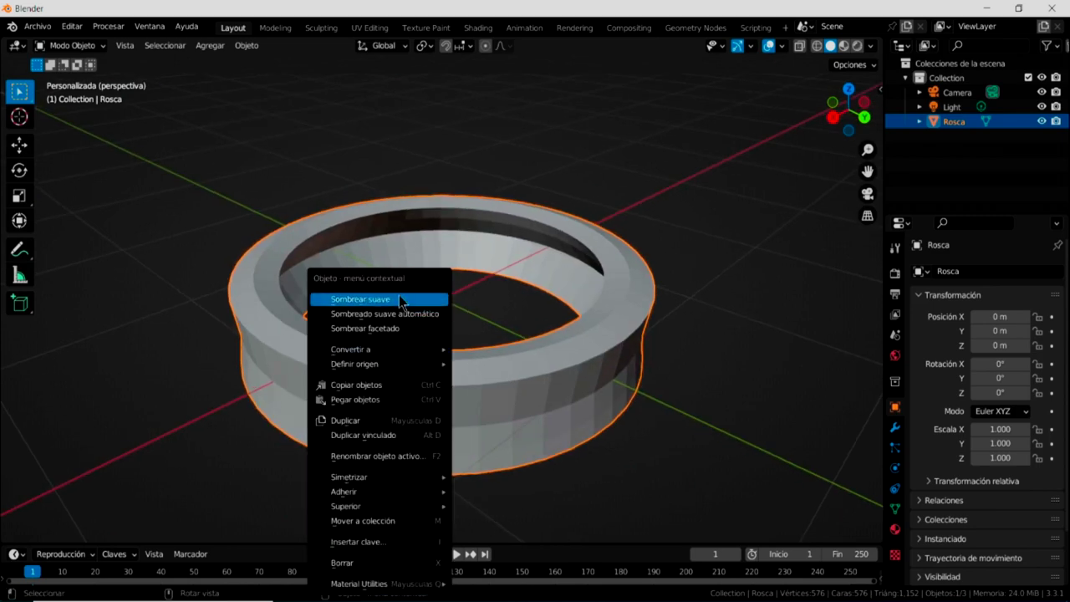
pyautogui.click(399, 295)
pyautogui.moveTo(493, 334)
pyautogui.mouseDown(button='middle')
pyautogui.moveTo(561, 381)
pyautogui.moveTo(505, 299)
pyautogui.moveTo(415, 284)
pyautogui.moveTo(379, 379)
pyautogui.moveTo(422, 396)
pyautogui.moveTo(440, 423)
pyautogui.moveTo(458, 331)
pyautogui.moveTo(461, 354)
pyautogui.moveTo(485, 377)
pyautogui.moveTo(438, 221)
pyautogui.mouseUp(button='middle')
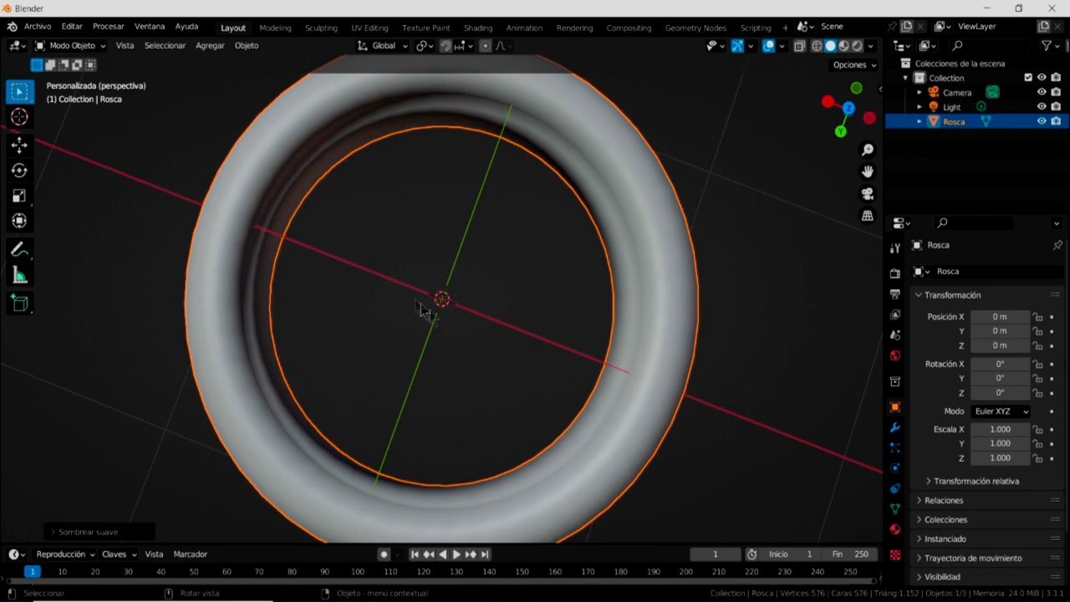
# - Add another torus, Rosca.001, and scale it down uniformly to 0.481
pyautogui.click(209, 46)
pyautogui.moveTo(223, 62)
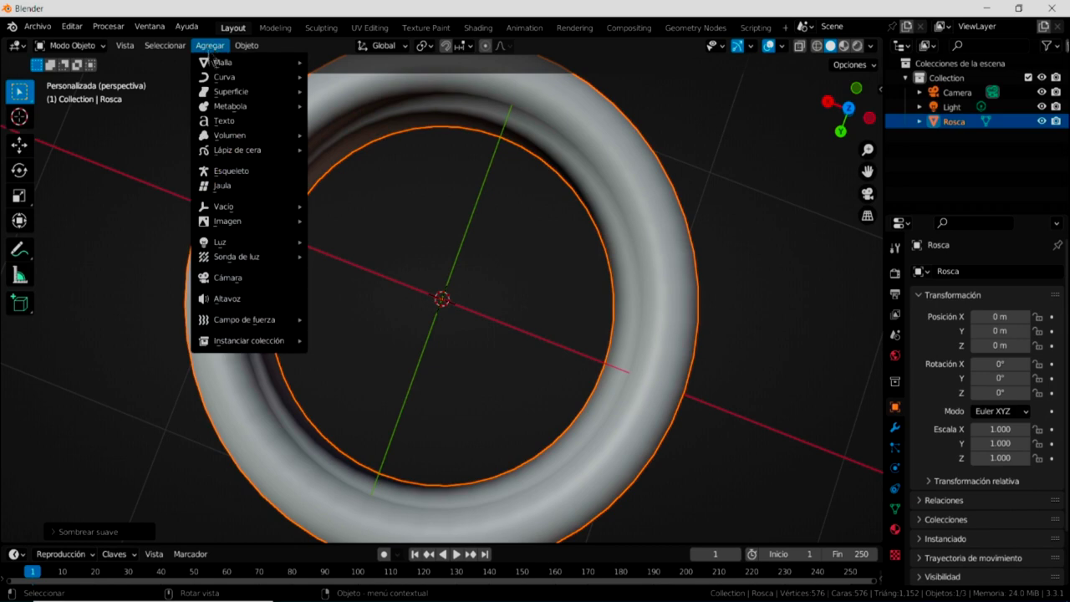
pyautogui.click(341, 164)
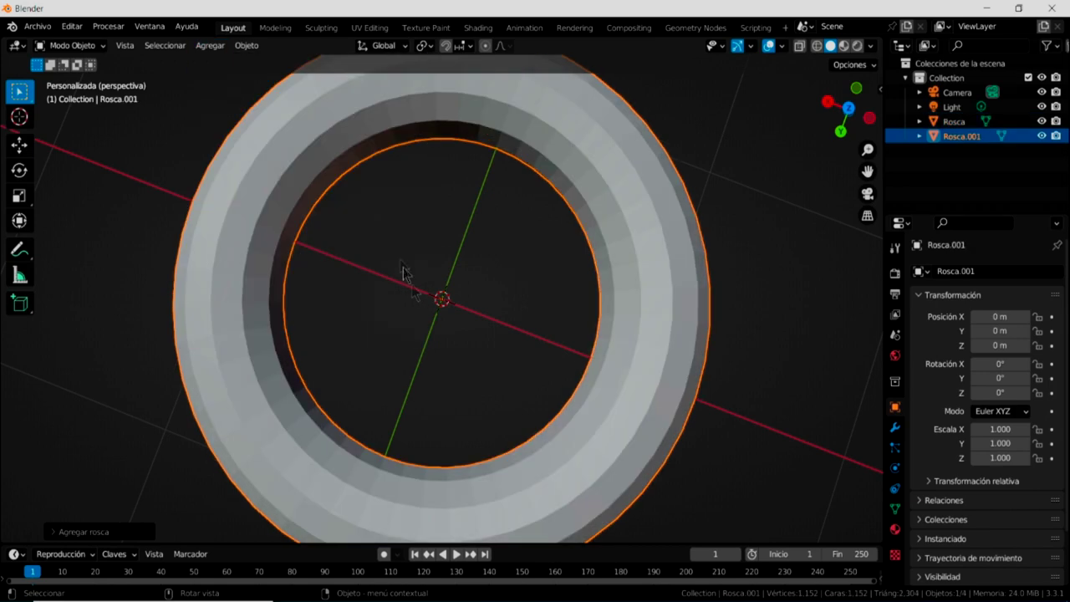
pyautogui.click(19, 195)
pyautogui.moveTo(495, 326); pyautogui.dragTo(465, 276)
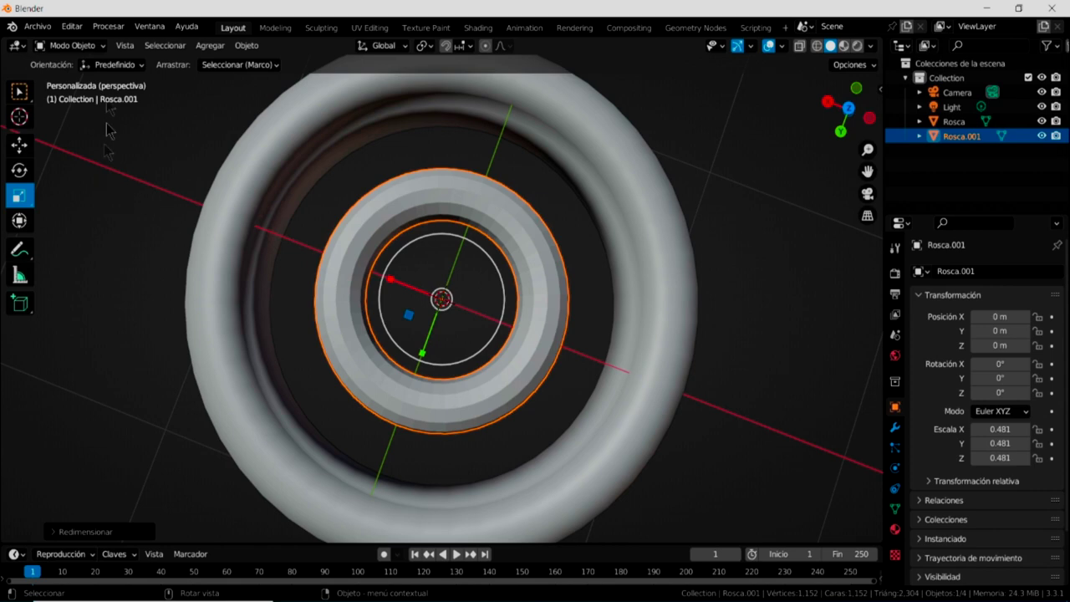
pyautogui.click(99, 45)
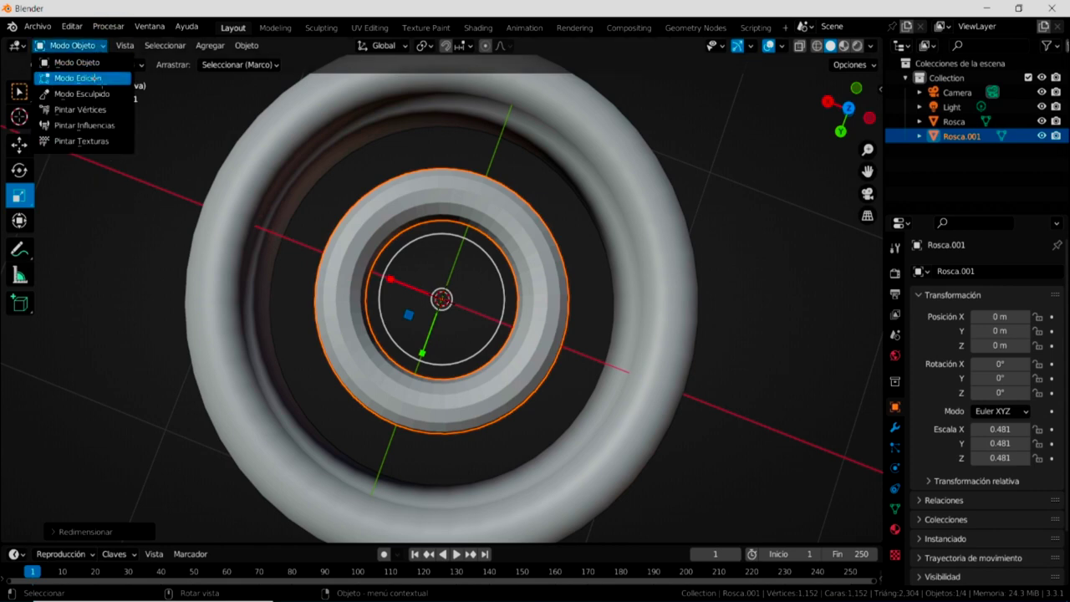
# - Put Rosca.001 in Edit Mode and hide the outer Rosca via its Outliner eye icon
pyautogui.click(99, 77)
pyautogui.moveTo(461, 427); pyautogui.dragTo(447, 327, button='middle')
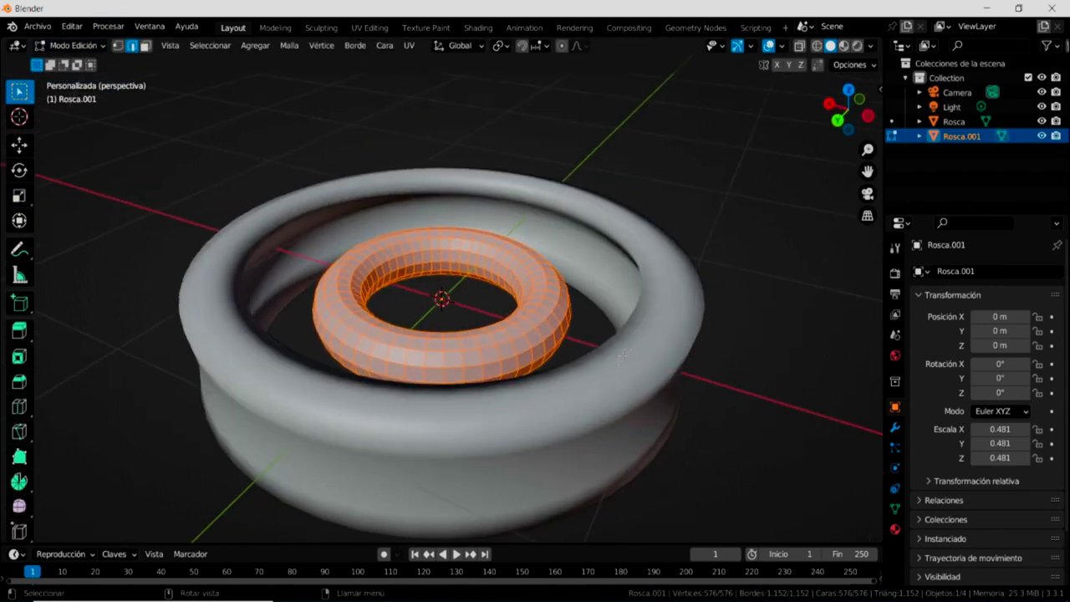
pyautogui.click(377, 418)
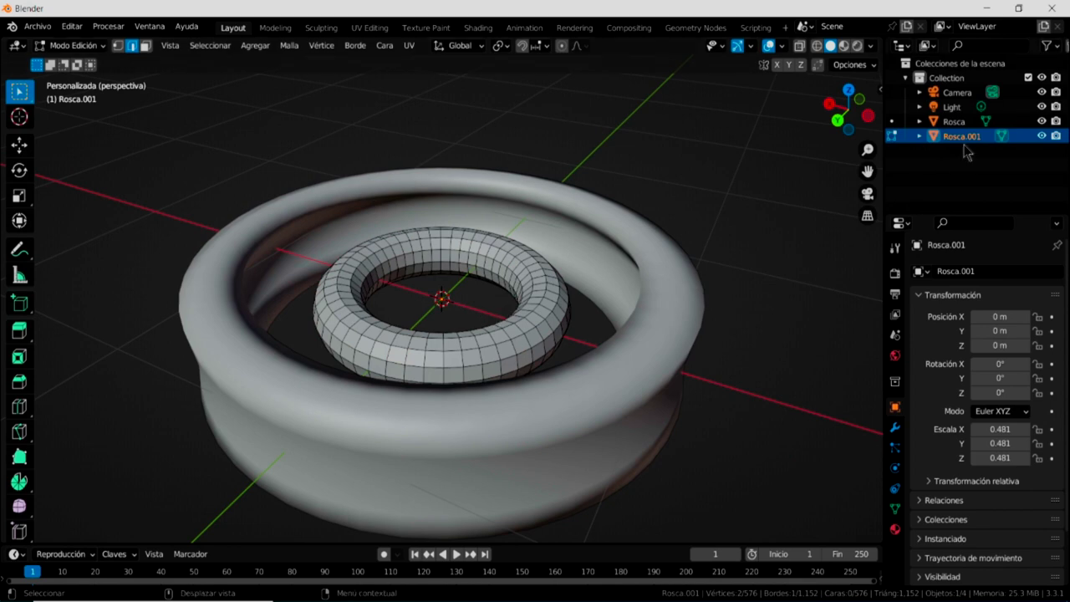
pyautogui.click(952, 123)
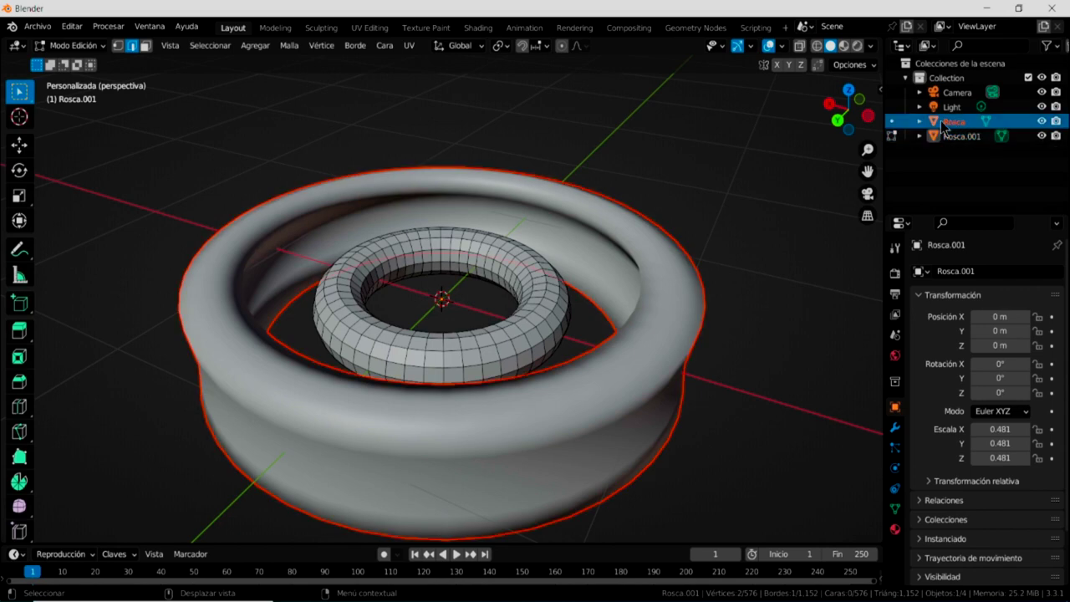
pyautogui.click(1042, 122)
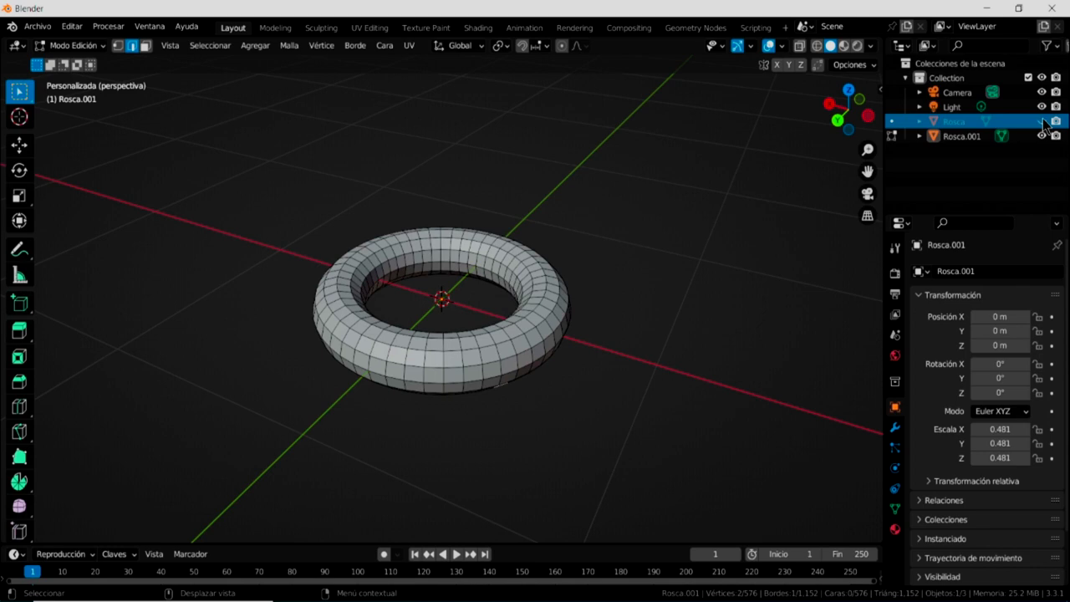
pyautogui.click(1042, 122)
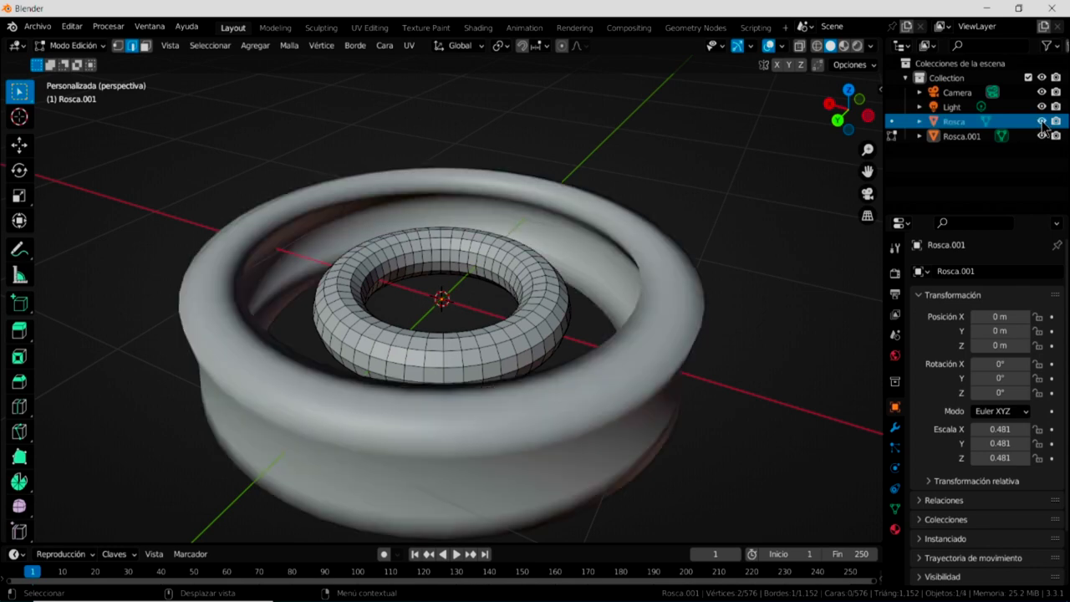
pyautogui.click(1042, 123)
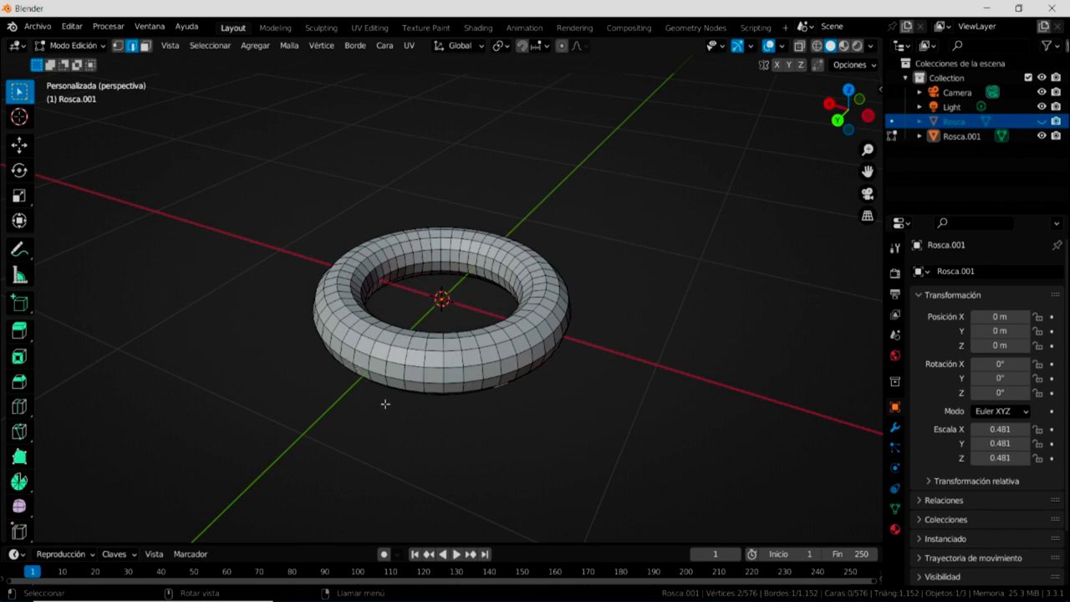
pyautogui.moveTo(404, 421); pyautogui.dragTo(391, 400, button='middle')
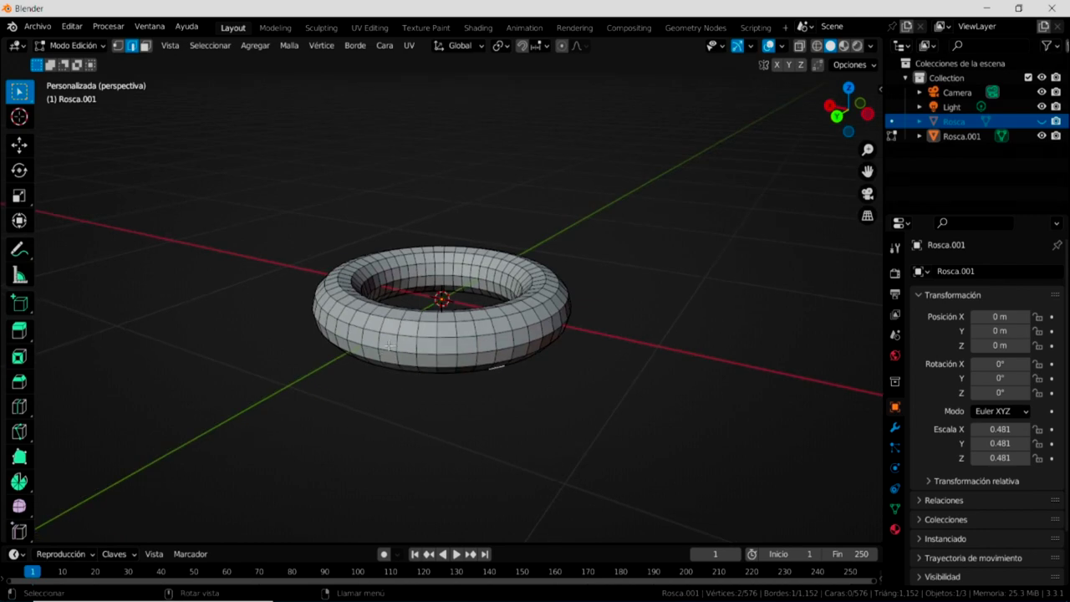
# - Select Rosca.001's middle horizontal face loop and scale it to about 0.82
pyautogui.click(145, 45)
pyautogui.click(388, 342)
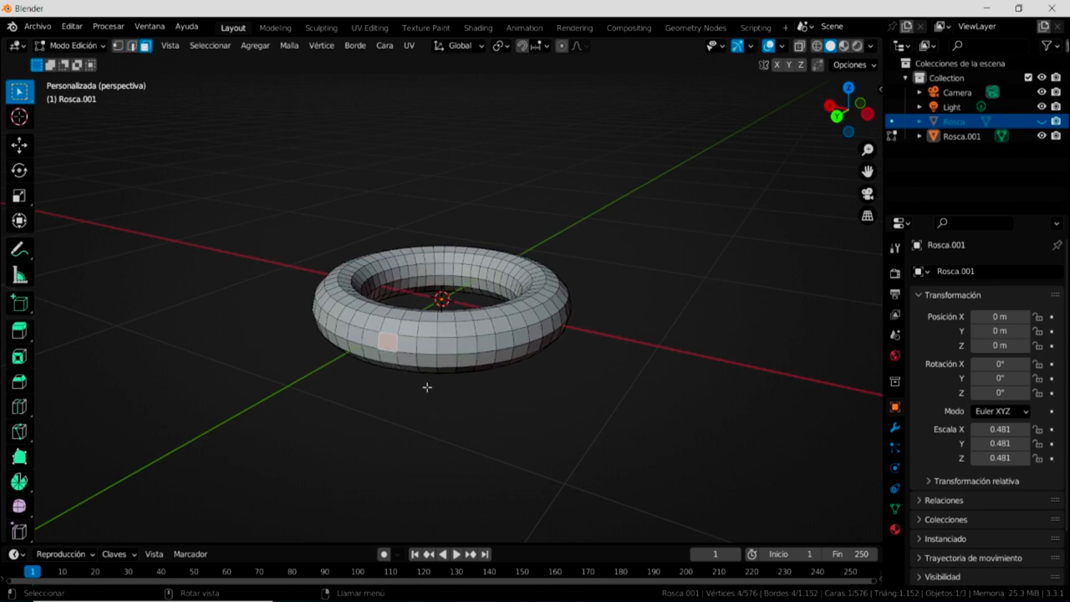
pyautogui.keyDown('alt'); pyautogui.click(449, 343); pyautogui.keyUp('alt')
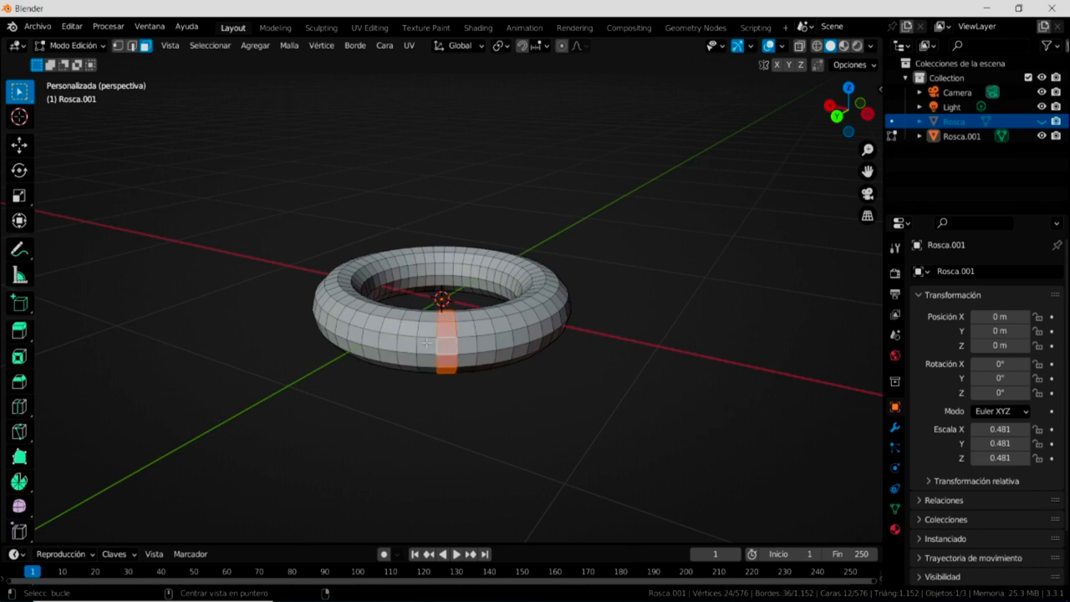
pyautogui.keyDown('alt'); pyautogui.click(427, 343); pyautogui.keyUp('alt')
pyautogui.keyDown('alt'); pyautogui.click(466, 342); pyautogui.keyUp('alt')
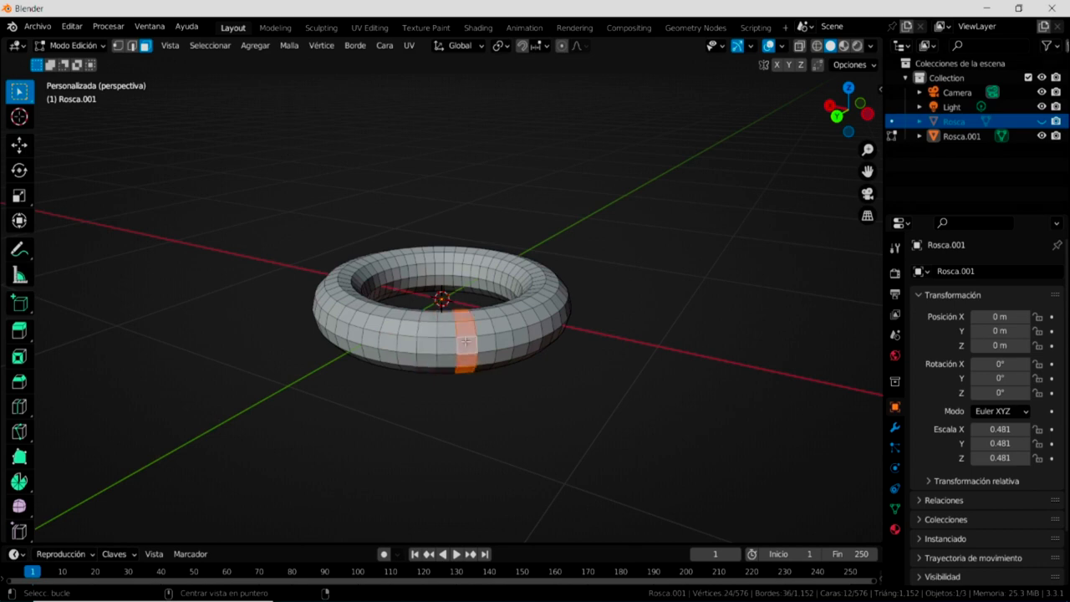
pyautogui.keyDown('alt'); pyautogui.click(435, 342); pyautogui.keyUp('alt')
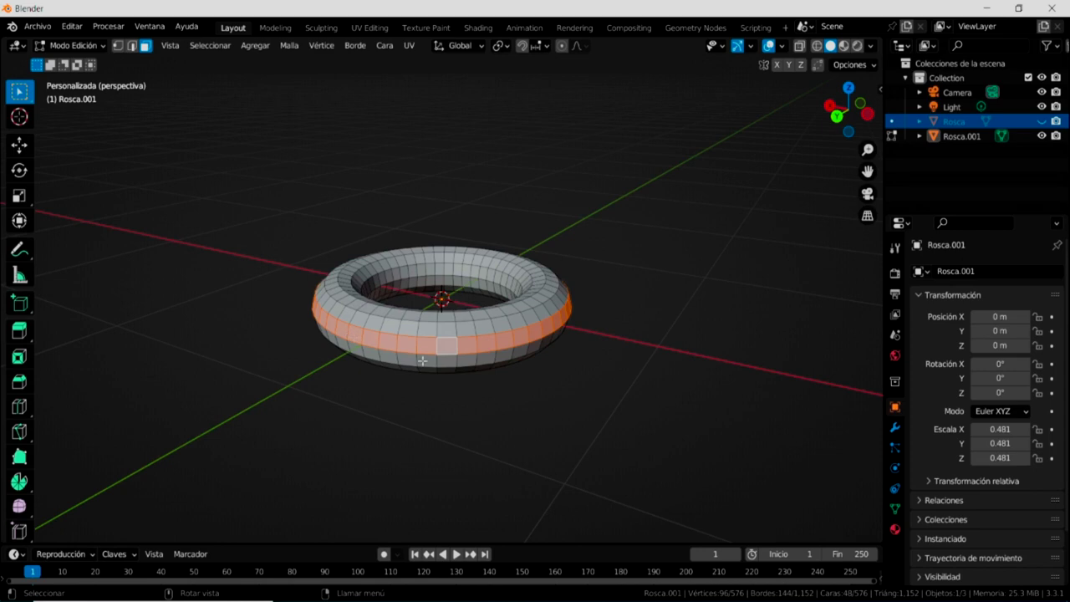
pyautogui.press('s')
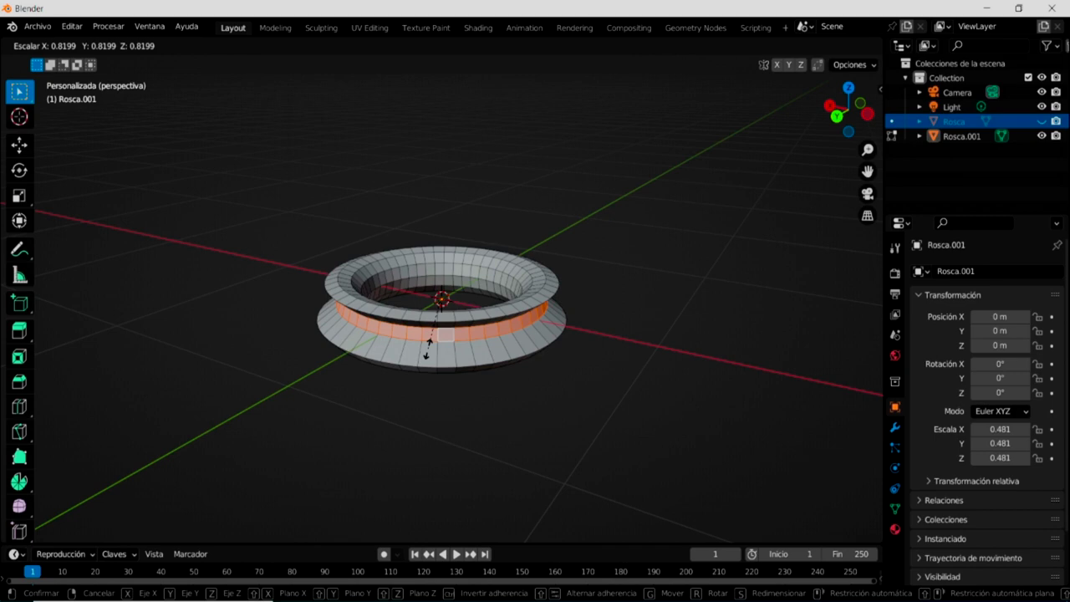
pyautogui.click(427, 344)
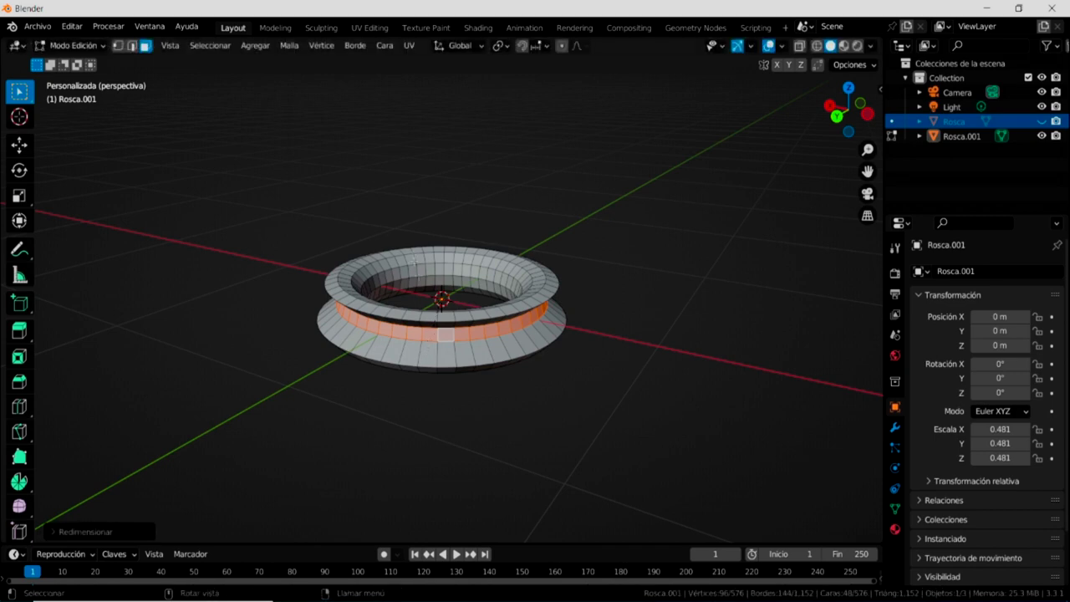
pyautogui.moveTo(410, 186)
pyautogui.mouseDown(button='middle')
pyautogui.moveTo(319, 217)
pyautogui.moveTo(337, 172)
pyautogui.moveTo(310, 258)
pyautogui.moveTo(300, 210)
pyautogui.mouseUp(button='middle')
pyautogui.moveTo(420, 300)
pyautogui.mouseDown(button='middle')
pyautogui.moveTo(393, 329)
pyautogui.moveTo(294, 264)
pyautogui.mouseUp(button='middle')
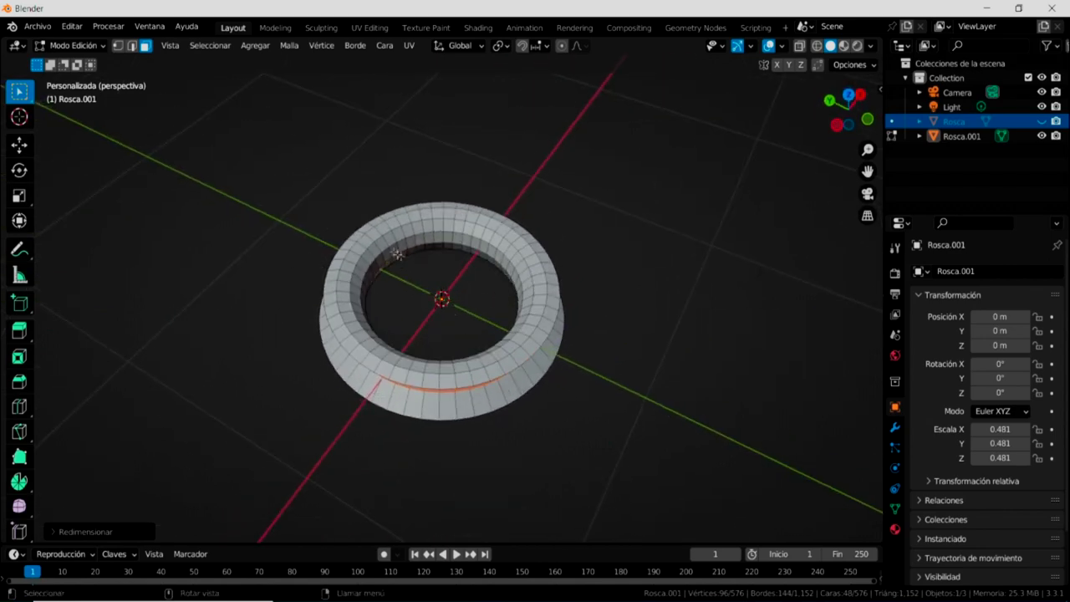
# - Scale Rosca.001's top inner rim edge loop to about 1.0565, then return to object mode
pyautogui.scroll(3, 431, 262)
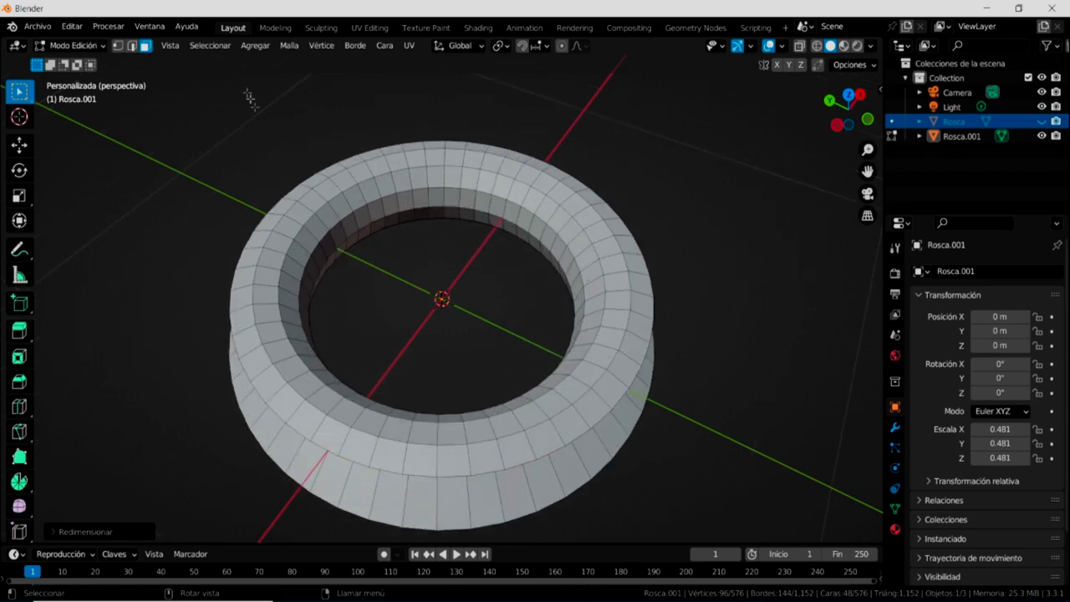
pyautogui.click(409, 210)
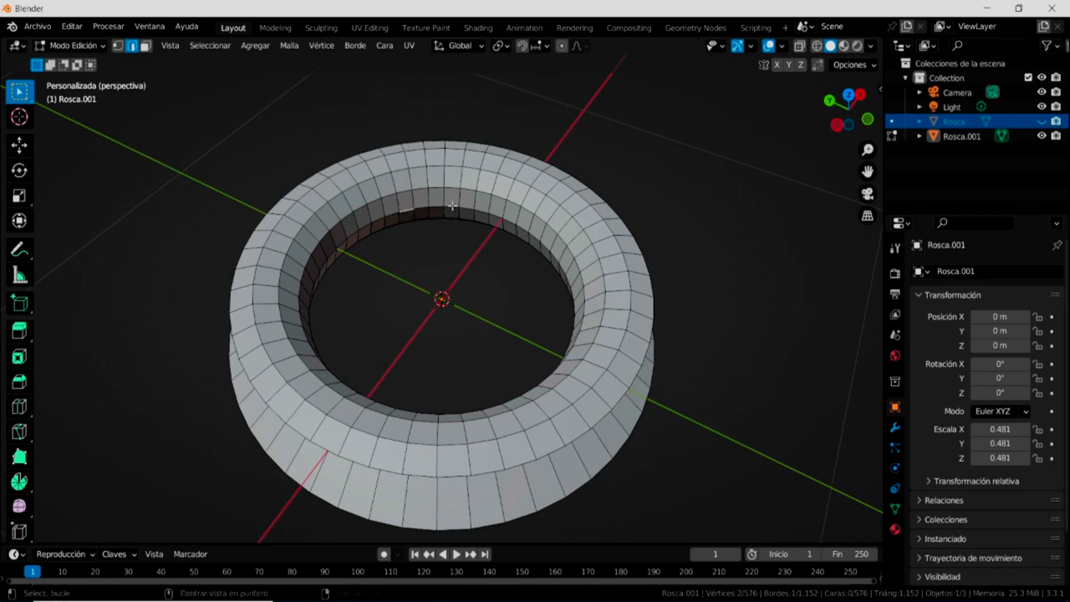
pyautogui.keyDown('alt'); pyautogui.click(451, 206); pyautogui.keyUp('alt')
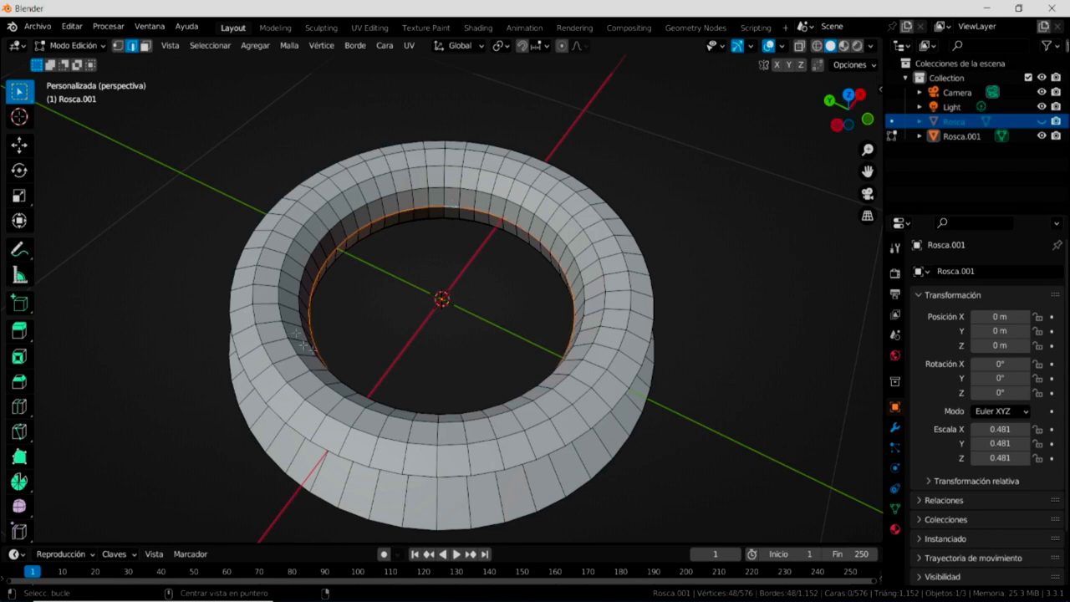
pyautogui.press('s')
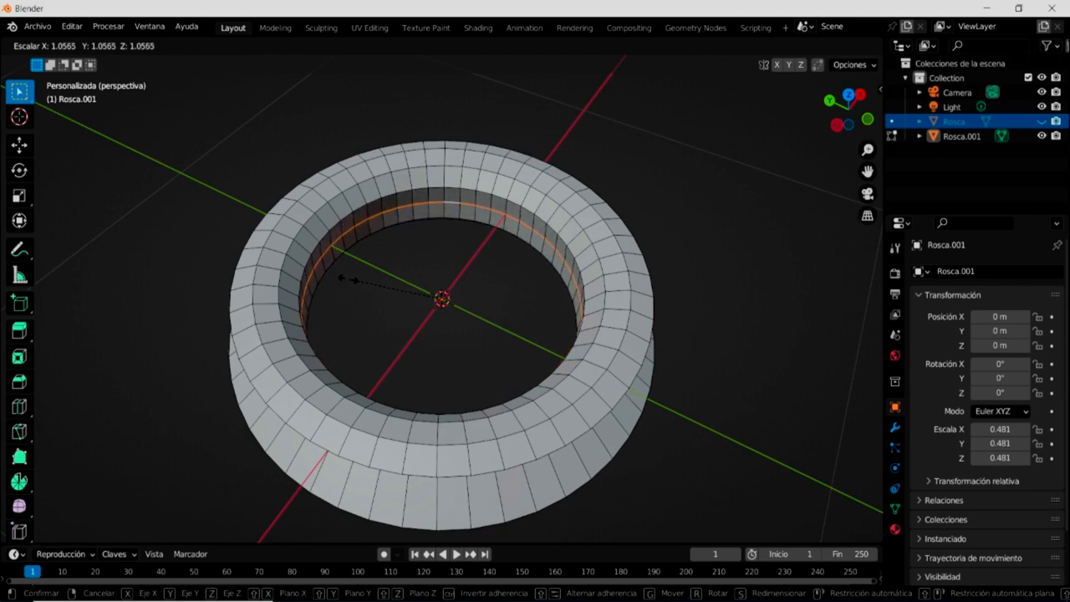
pyautogui.click(348, 279)
pyautogui.moveTo(392, 311); pyautogui.dragTo(204, 196, button='middle')
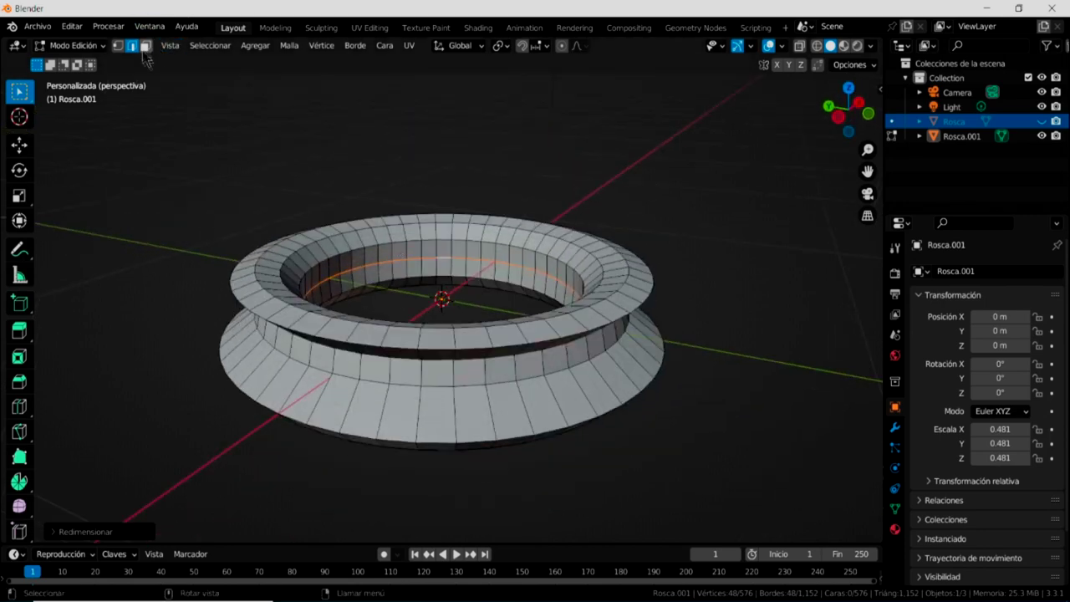
pyautogui.click(99, 46)
pyautogui.click(77, 63)
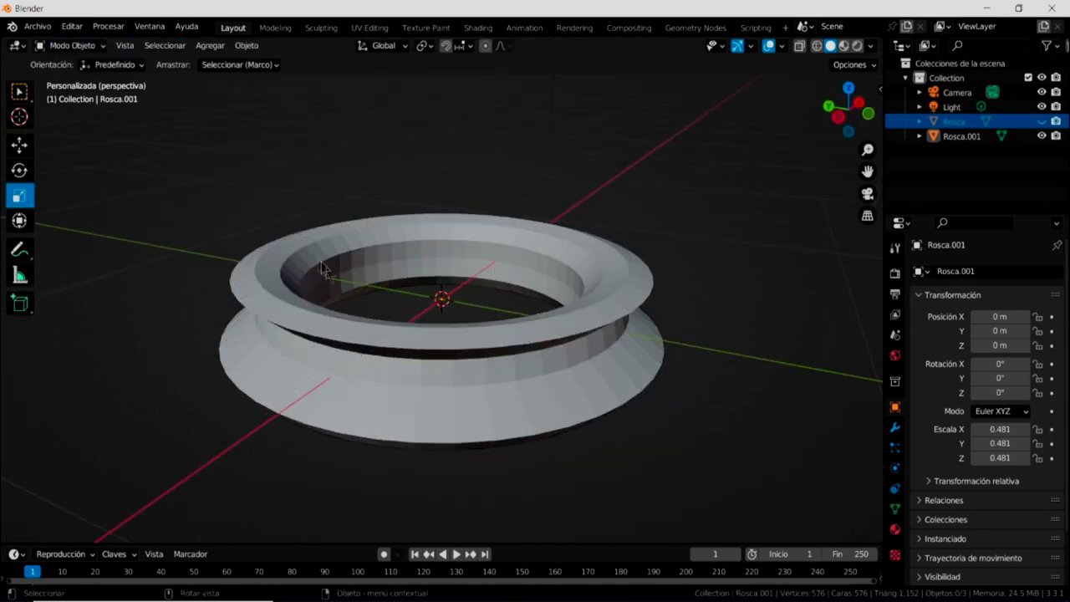
# - Select the Rosca.001 ring from a side view and open the interaction mode list
pyautogui.moveTo(371, 380)
pyautogui.mouseDown(button='middle')
pyautogui.moveTo(454, 321)
pyautogui.moveTo(383, 333)
pyautogui.mouseUp(button='middle')
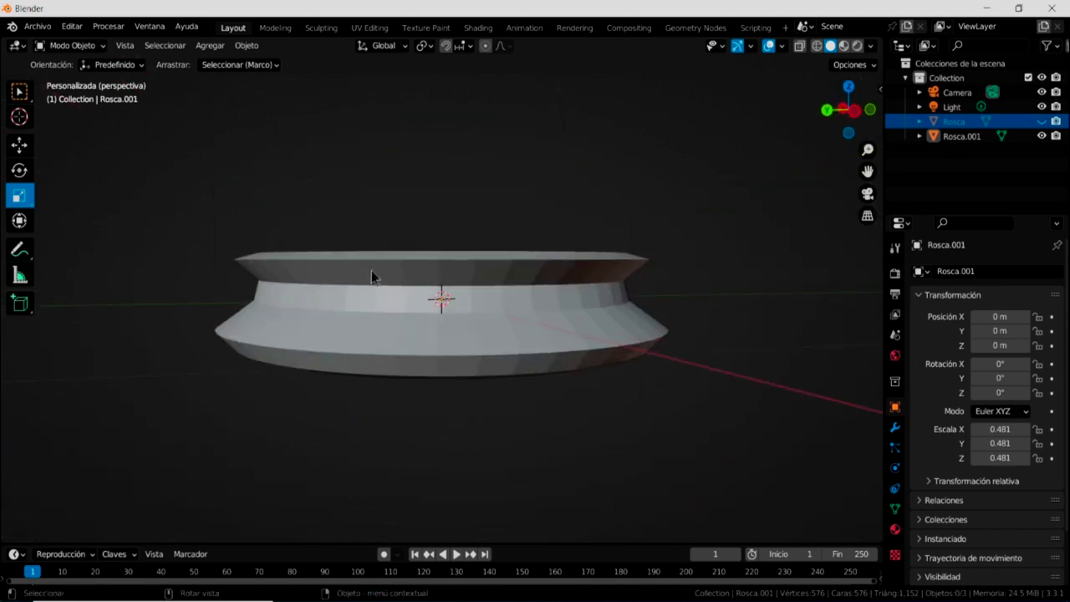
pyautogui.click(371, 326)
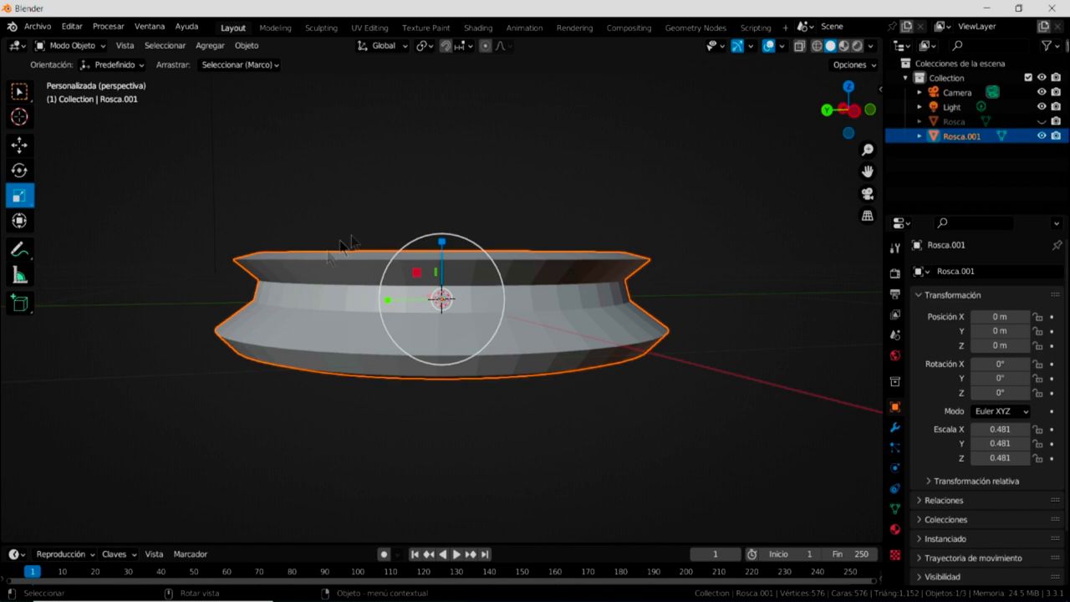
pyautogui.click(75, 50)
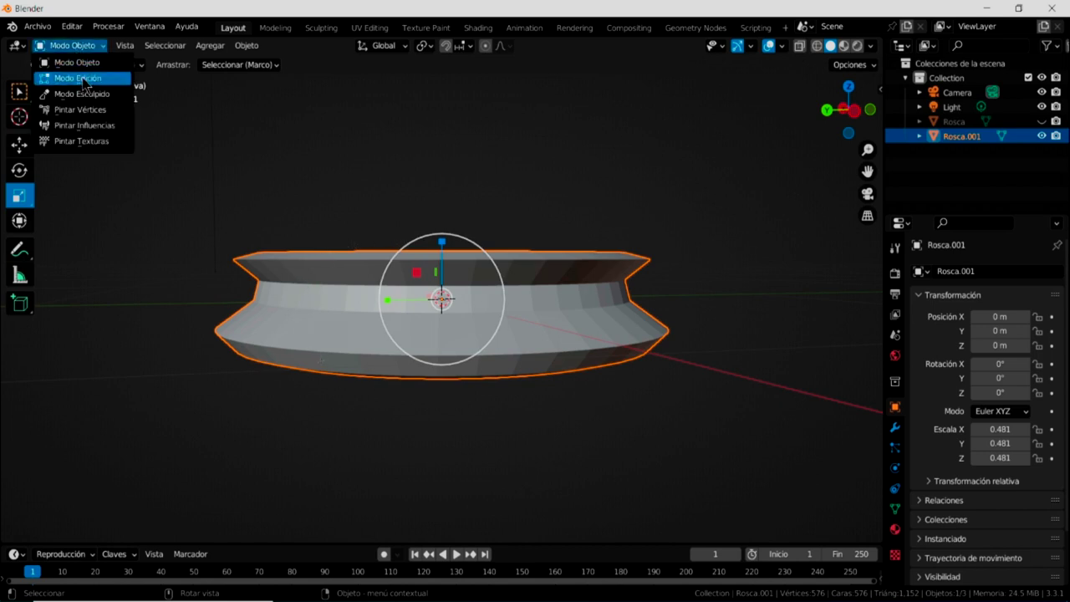
# - In edit mode, lower the waist's bottom edge loop about 0.049 m along Z
pyautogui.click(79, 78)
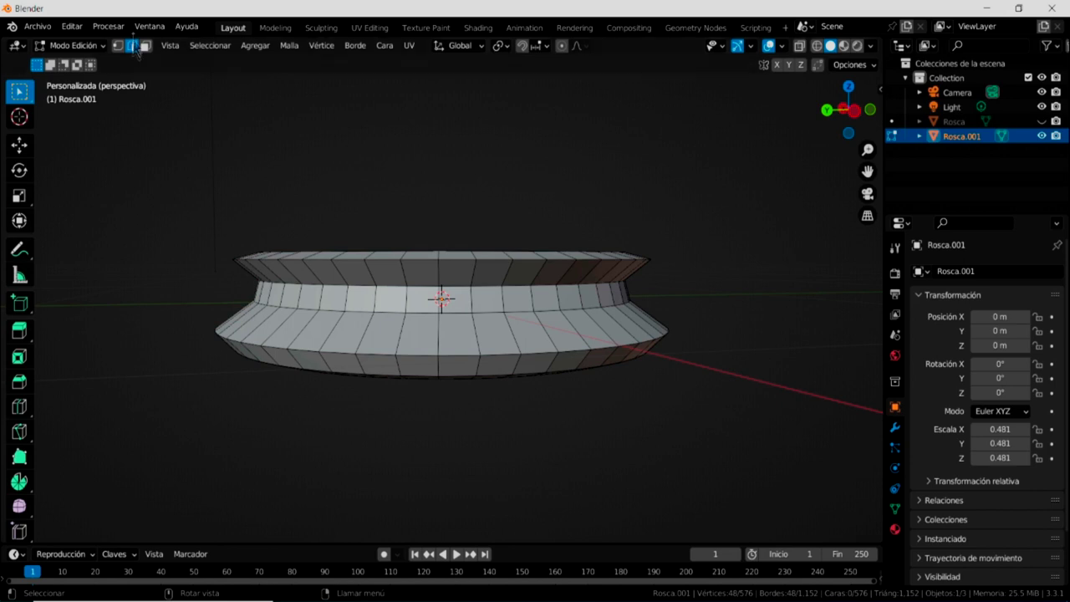
pyautogui.click(382, 312)
pyautogui.keyDown('alt'); pyautogui.click(486, 313); pyautogui.keyUp('alt')
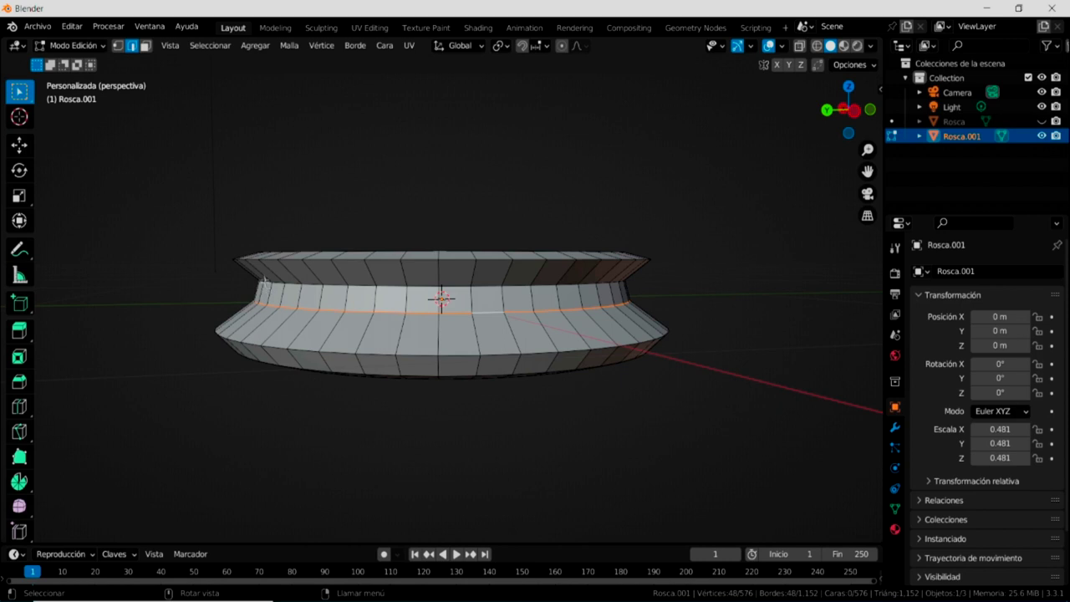
pyautogui.click(19, 145)
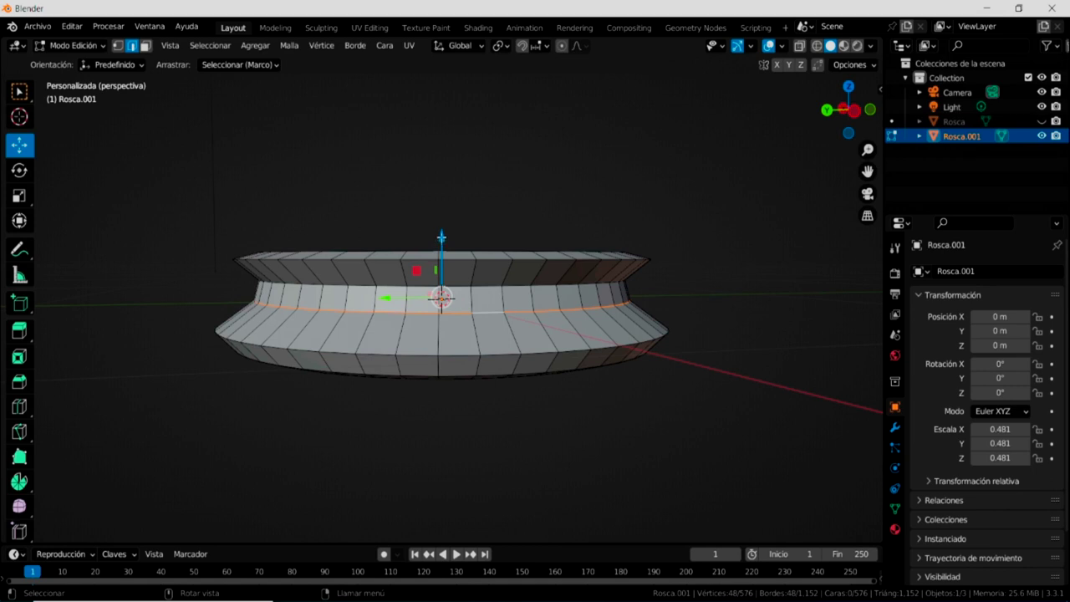
pyautogui.moveTo(440, 237); pyautogui.dragTo(441, 256)
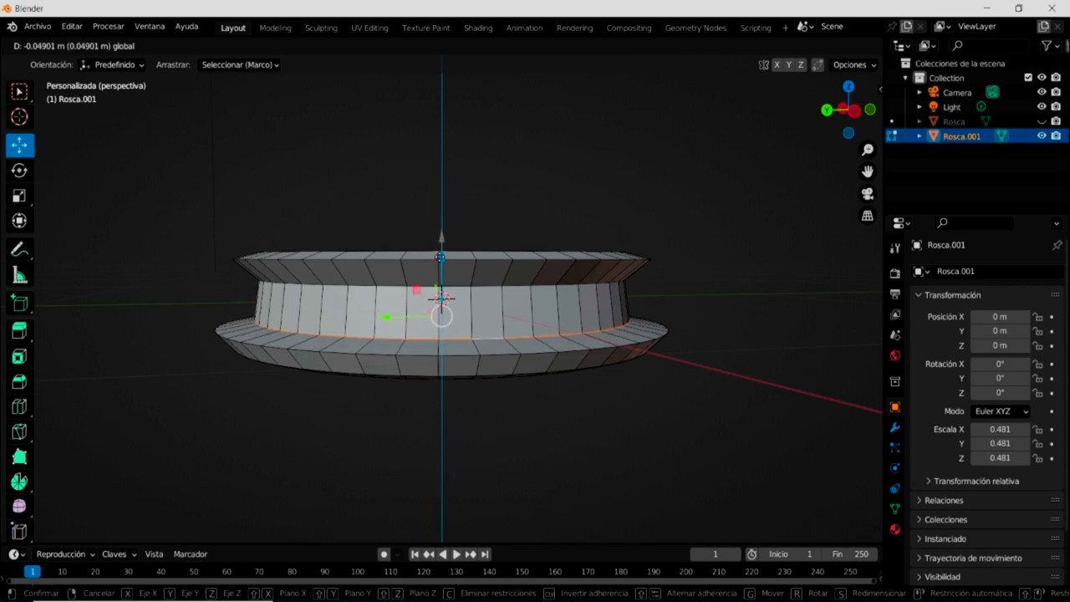
pyautogui.click(441, 256)
pyautogui.moveTo(441, 257)
pyautogui.mouseDown(button='middle')
pyautogui.moveTo(366, 272)
pyautogui.moveTo(192, 81)
pyautogui.mouseUp(button='middle')
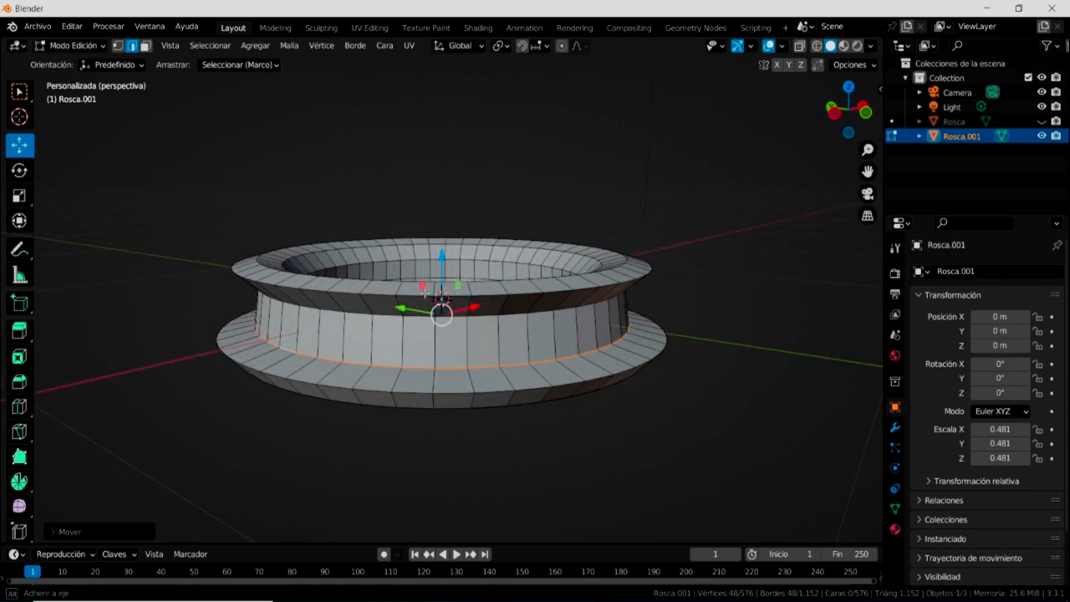
# - Return Rosca.001 to object mode and bring up its right-click shading menu
pyautogui.click(99, 47)
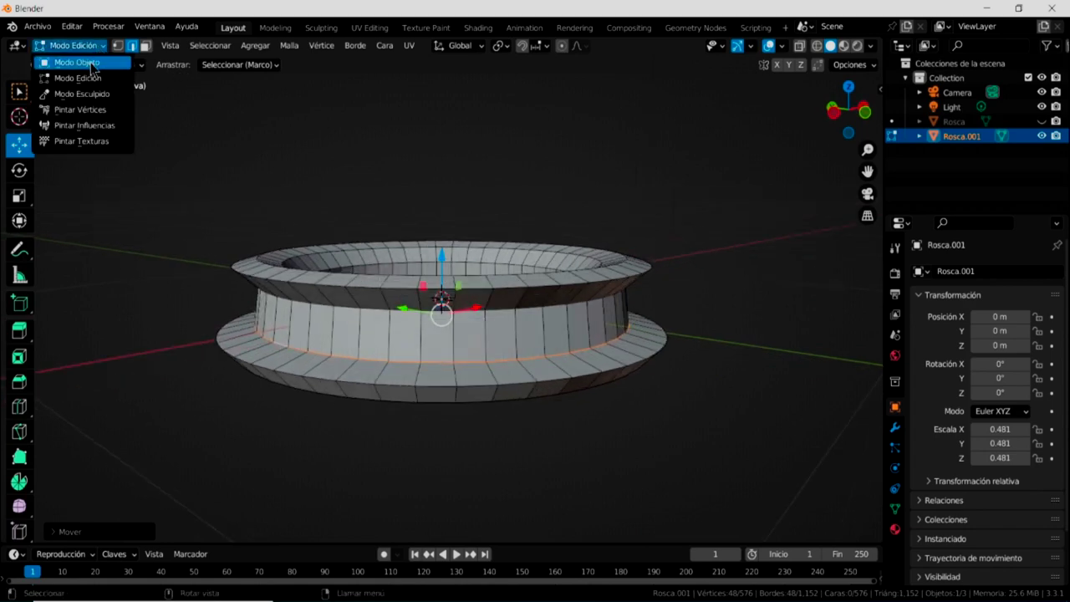
pyautogui.click(92, 65)
pyautogui.moveTo(177, 139); pyautogui.dragTo(284, 326, button='middle')
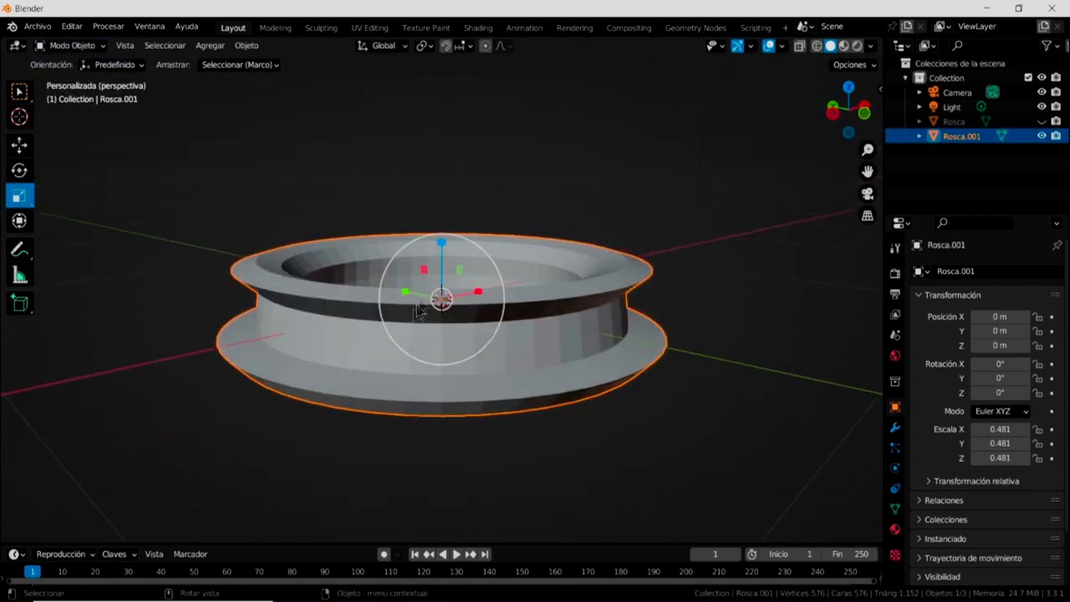
pyautogui.rightClick(295, 295)
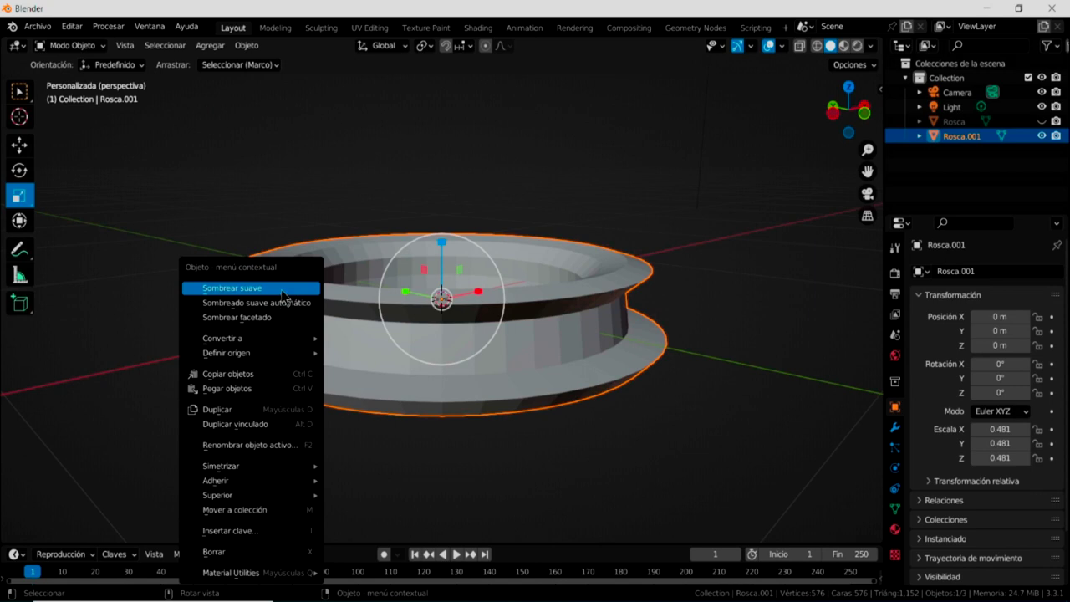
# - Shade Rosca.001 smooth, unhide the outer Rosca ring, and deselect the inner torus
pyautogui.click(284, 288)
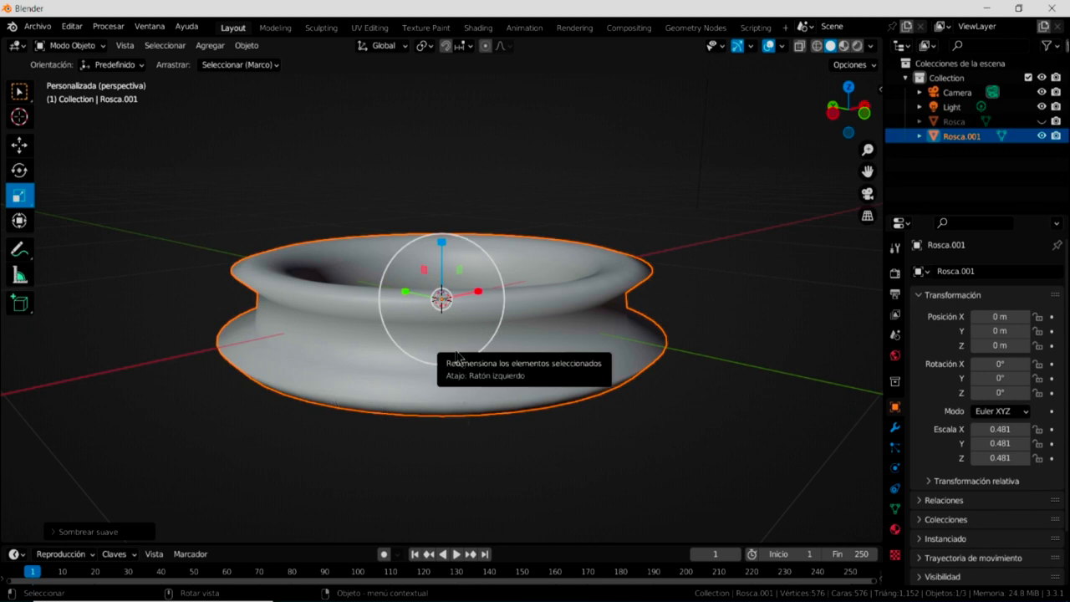
pyautogui.click(1041, 121)
pyautogui.moveTo(526, 294); pyautogui.dragTo(519, 383, button='middle')
pyautogui.scroll(-3, 519, 383)
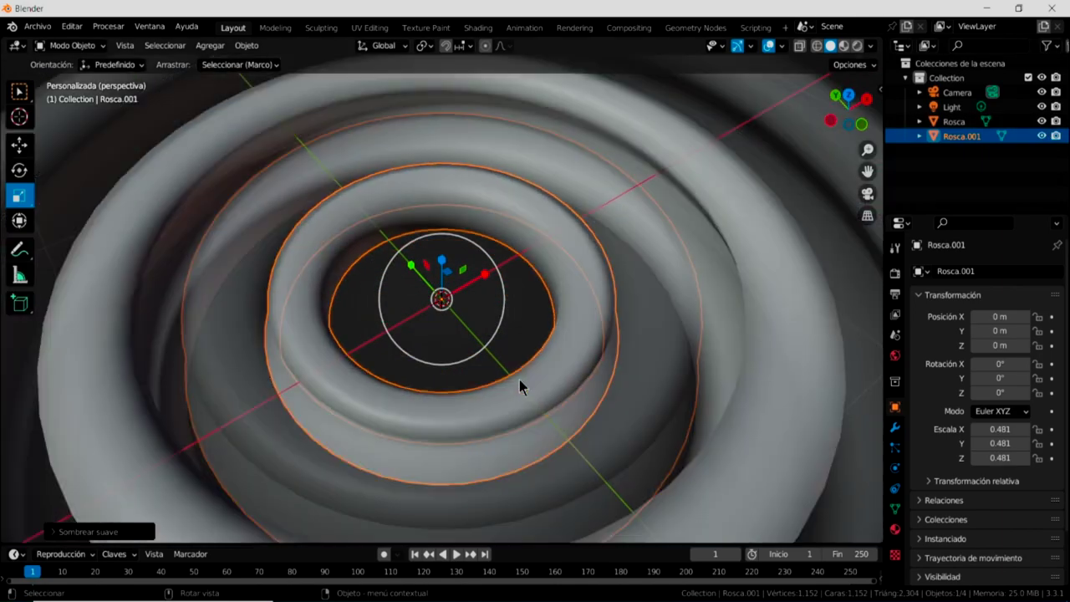
pyautogui.scroll(-2, 520, 385)
pyautogui.moveTo(545, 336)
pyautogui.mouseDown(button='middle')
pyautogui.moveTo(544, 413)
pyautogui.moveTo(484, 362)
pyautogui.moveTo(504, 409)
pyautogui.moveTo(482, 358)
pyautogui.moveTo(474, 291)
pyautogui.moveTo(477, 475)
pyautogui.moveTo(494, 460)
pyautogui.moveTo(597, 452)
pyautogui.mouseUp(button='middle')
pyautogui.click(436, 257)
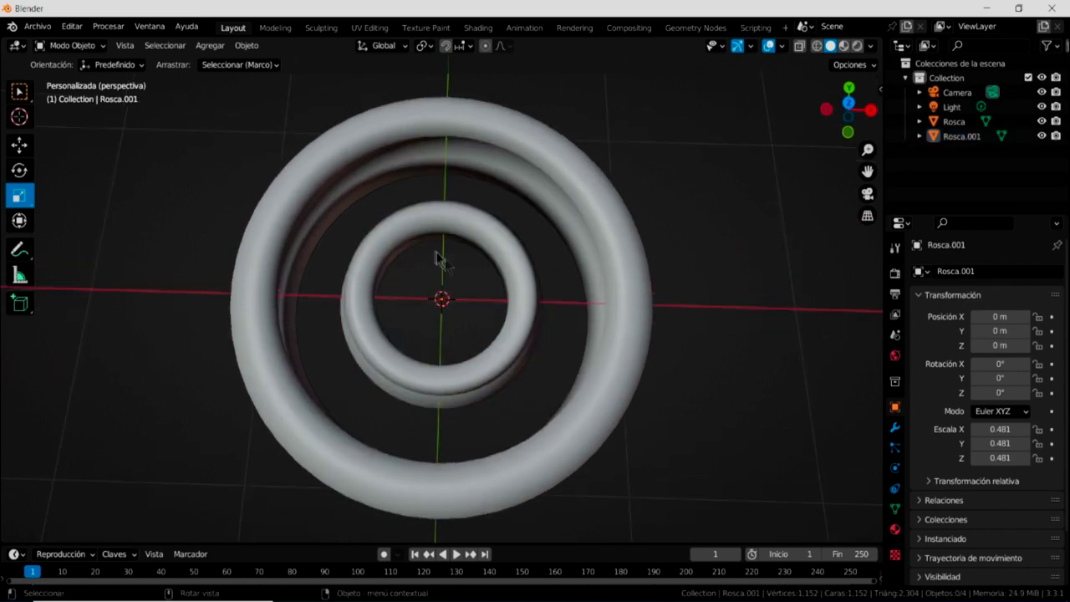
# - Create Material.001 on the outer Rosca ring with Metallic 1.000 and Roughness 0.000
pyautogui.click(610, 221)
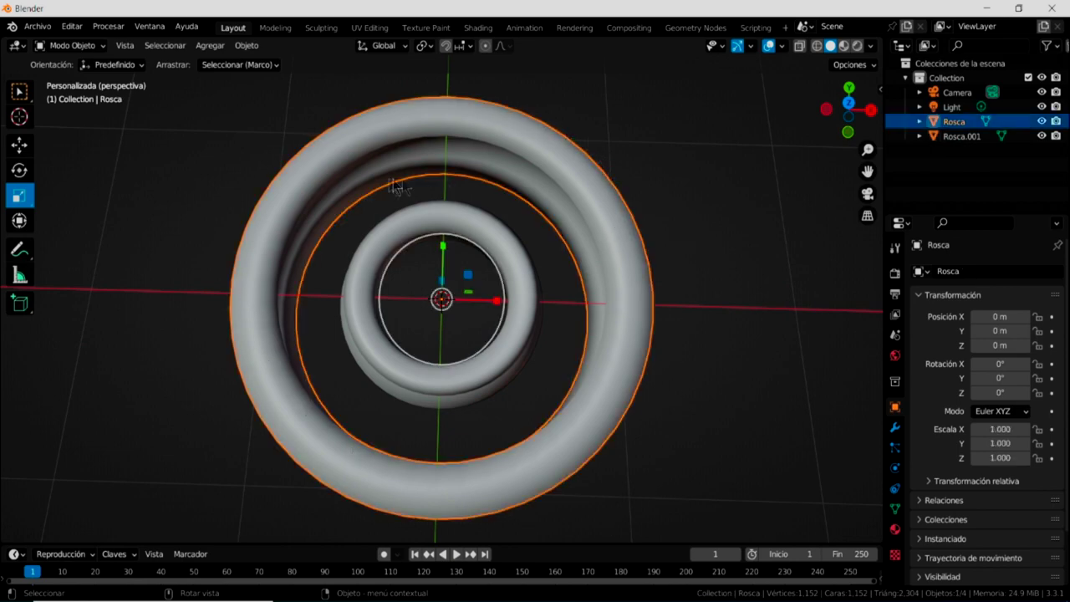
pyautogui.click(895, 529)
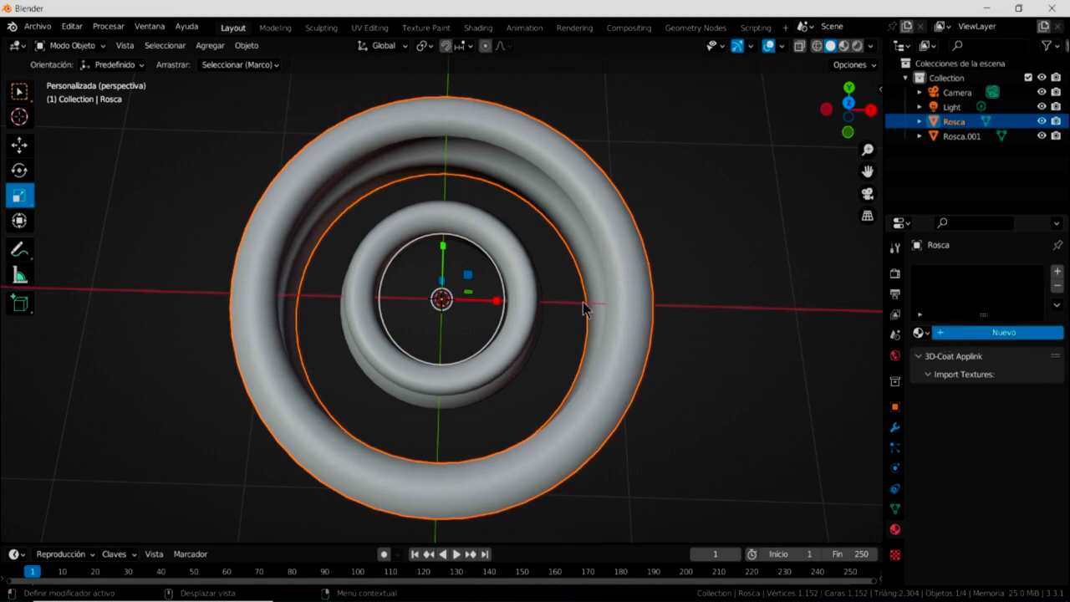
pyautogui.click(939, 332)
pyautogui.press('Return')
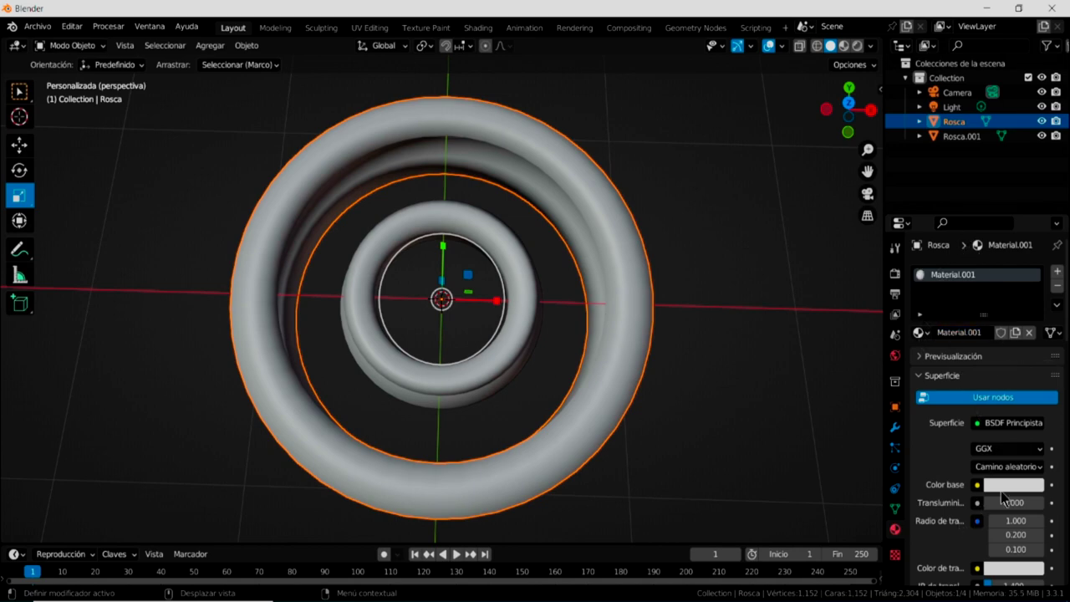
pyautogui.scroll(-3, 964, 535)
pyautogui.scroll(-1, 964, 523)
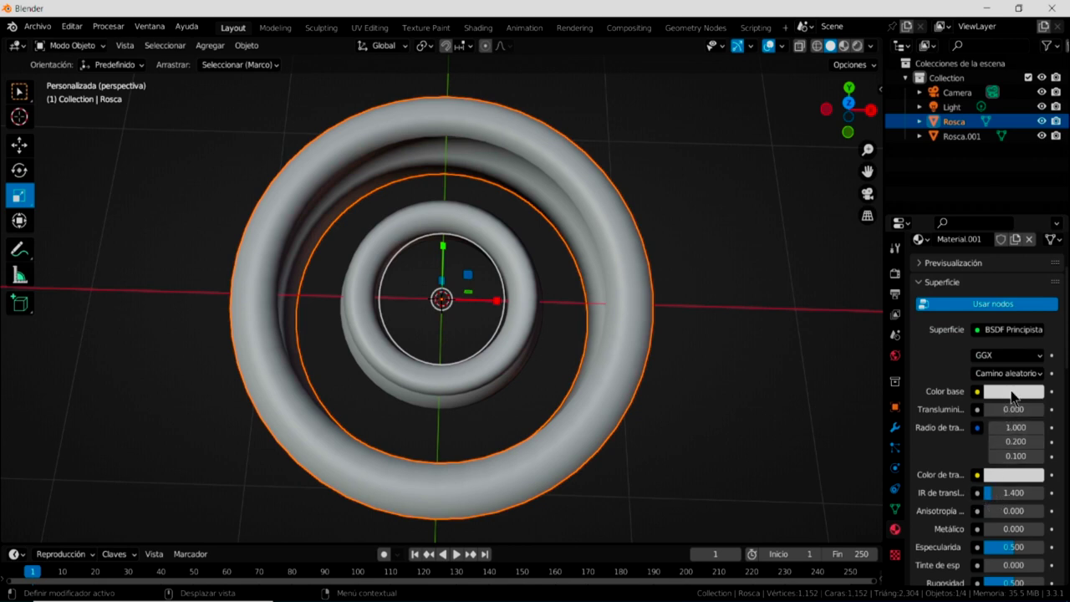
pyautogui.click(1013, 391)
pyautogui.scroll(-2, 983, 544)
pyautogui.moveTo(1003, 482); pyautogui.dragTo(1043, 482)
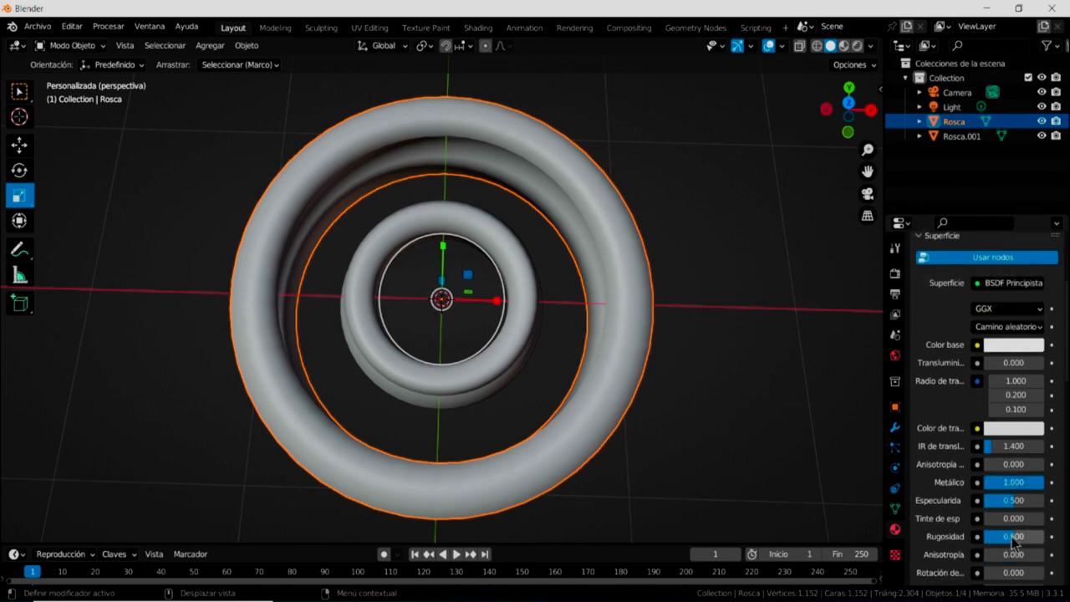
pyautogui.moveTo(1013, 539); pyautogui.dragTo(977, 538)
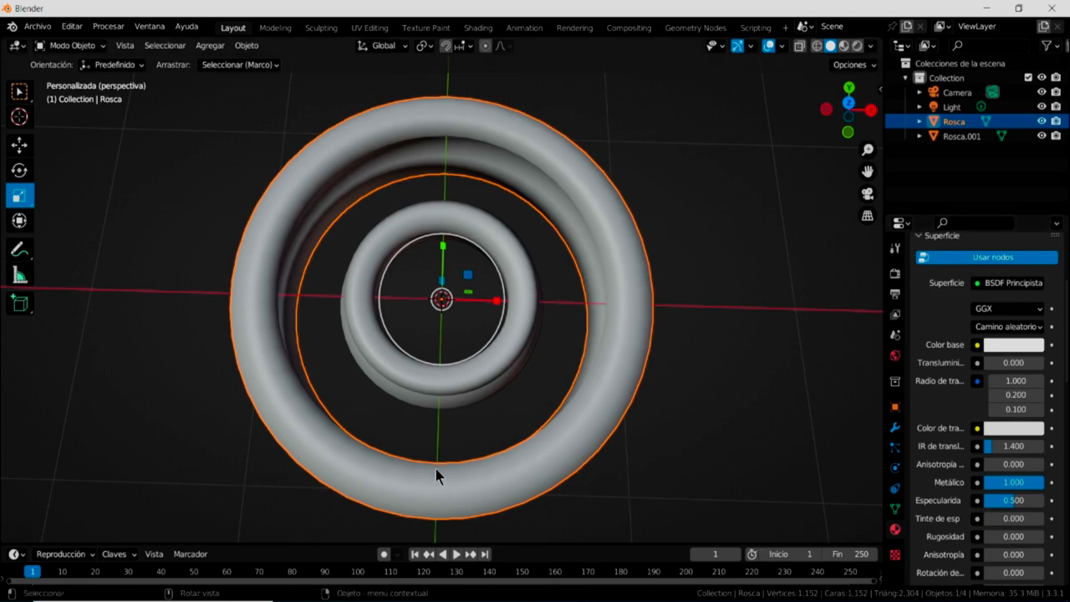
# - Assign Material.001 to Rosca.001, then return to solid shading in top view
pyautogui.click(844, 47)
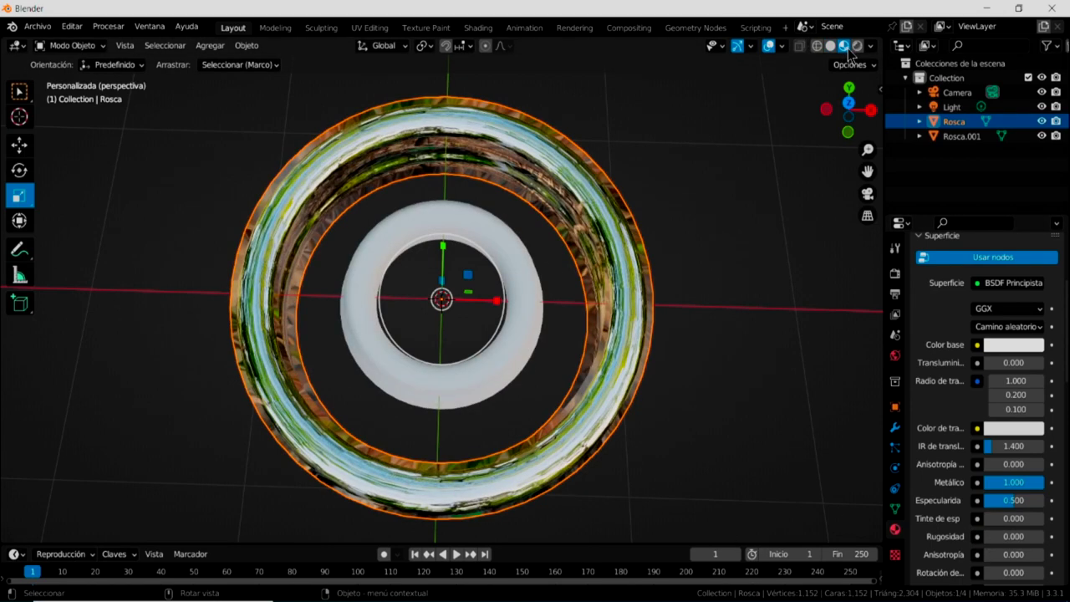
pyautogui.moveTo(520, 468)
pyautogui.mouseDown(button='middle')
pyautogui.moveTo(507, 382)
pyautogui.moveTo(520, 339)
pyautogui.mouseUp(button='middle')
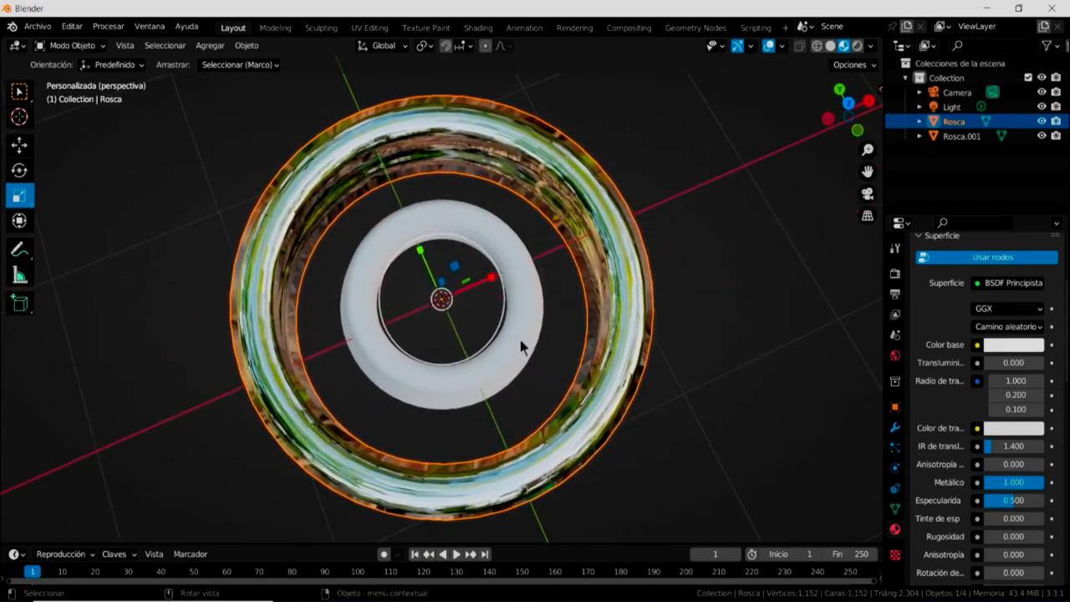
pyautogui.click(519, 341)
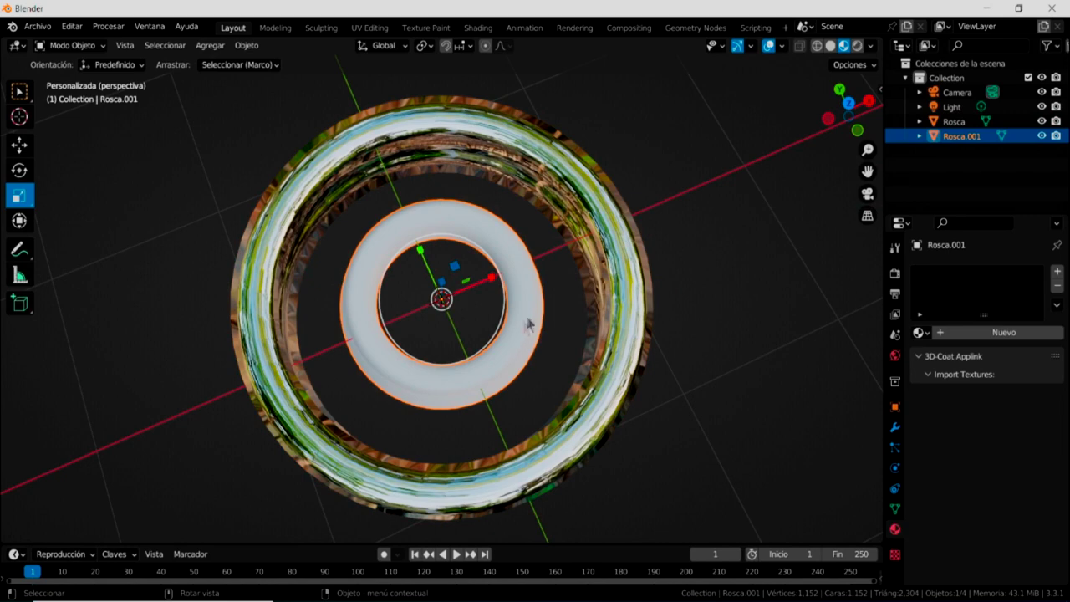
pyautogui.click(919, 332)
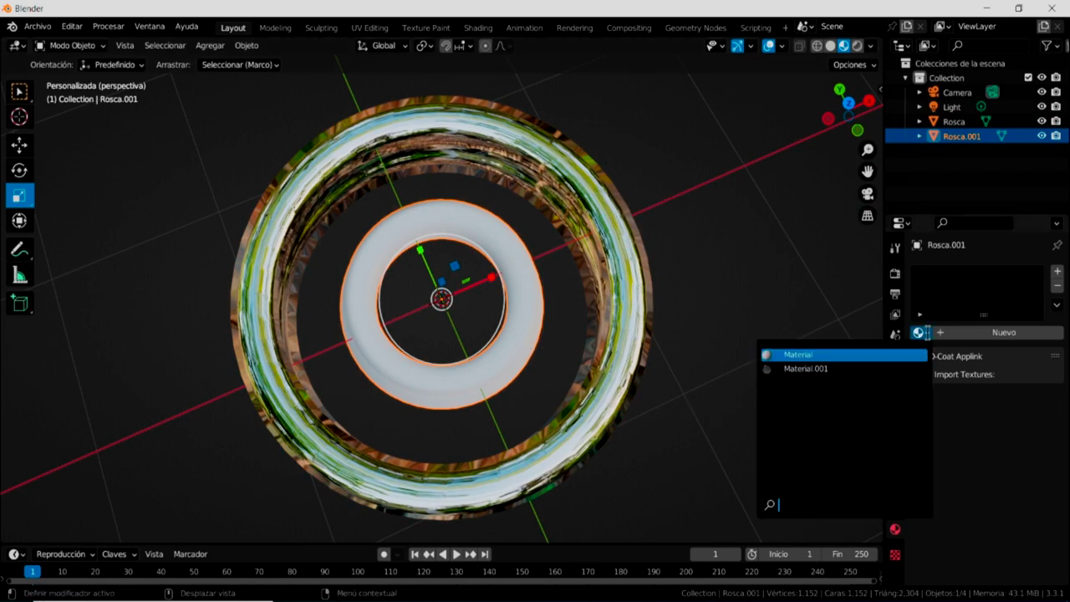
pyautogui.click(796, 369)
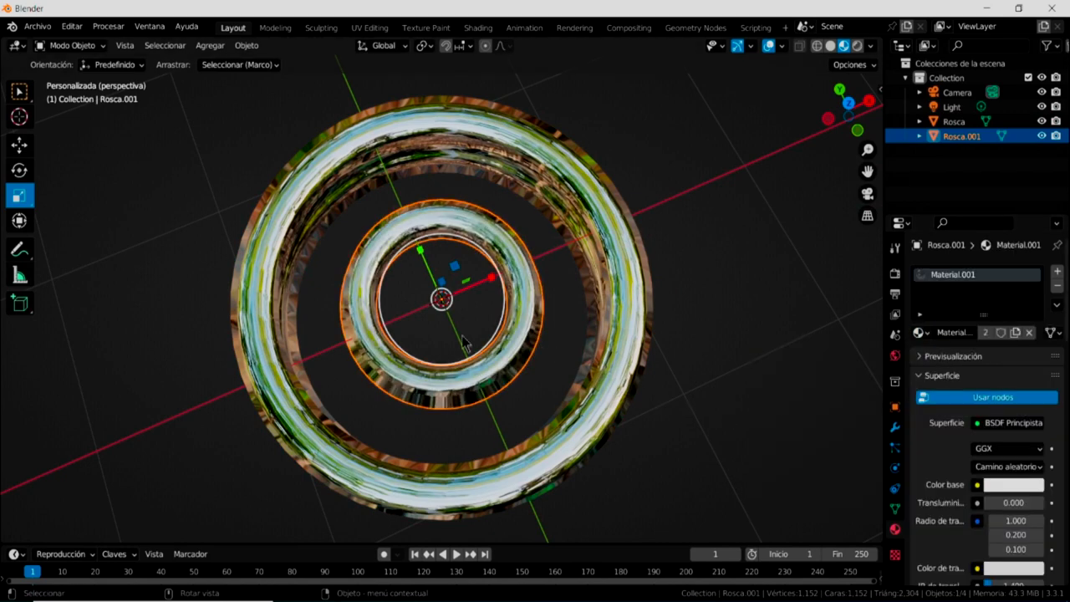
pyautogui.moveTo(510, 422)
pyautogui.mouseDown(button='middle')
pyautogui.moveTo(483, 347)
pyautogui.moveTo(517, 452)
pyautogui.mouseUp(button='middle')
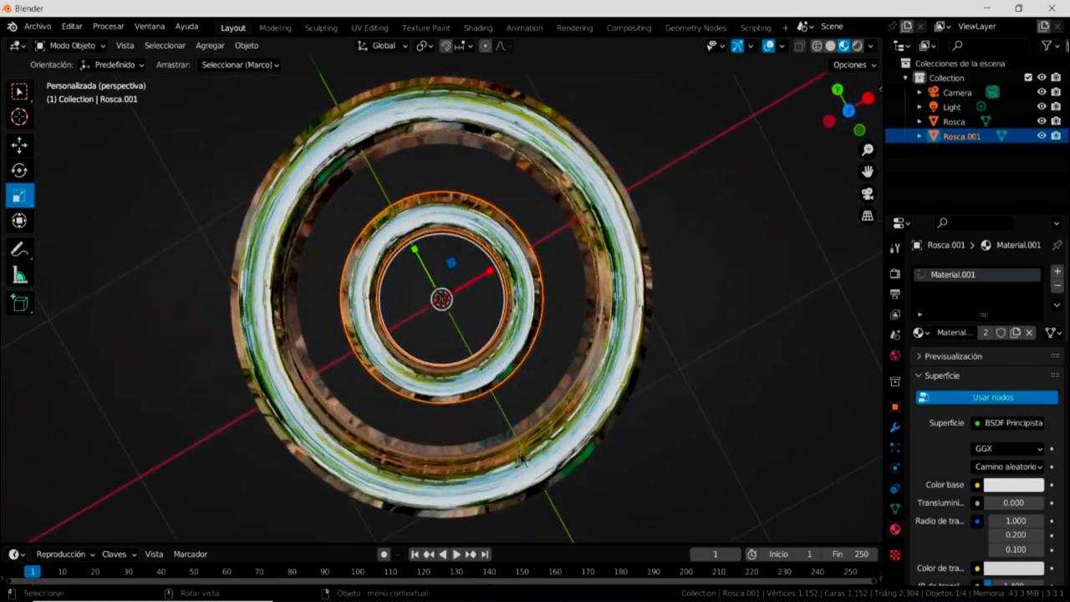
pyautogui.click(831, 49)
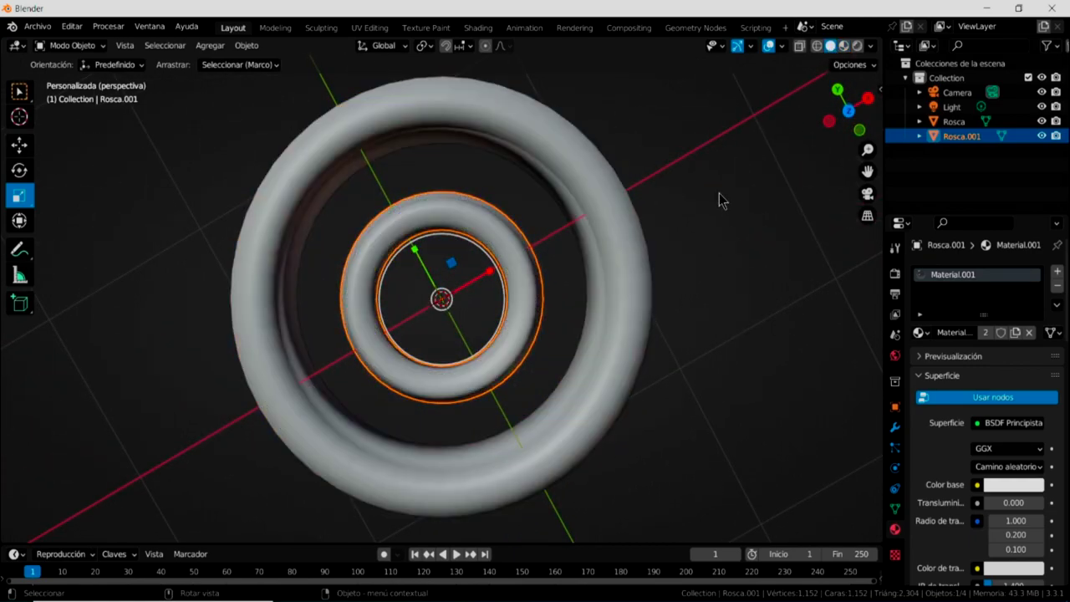
pyautogui.press('KP_7')
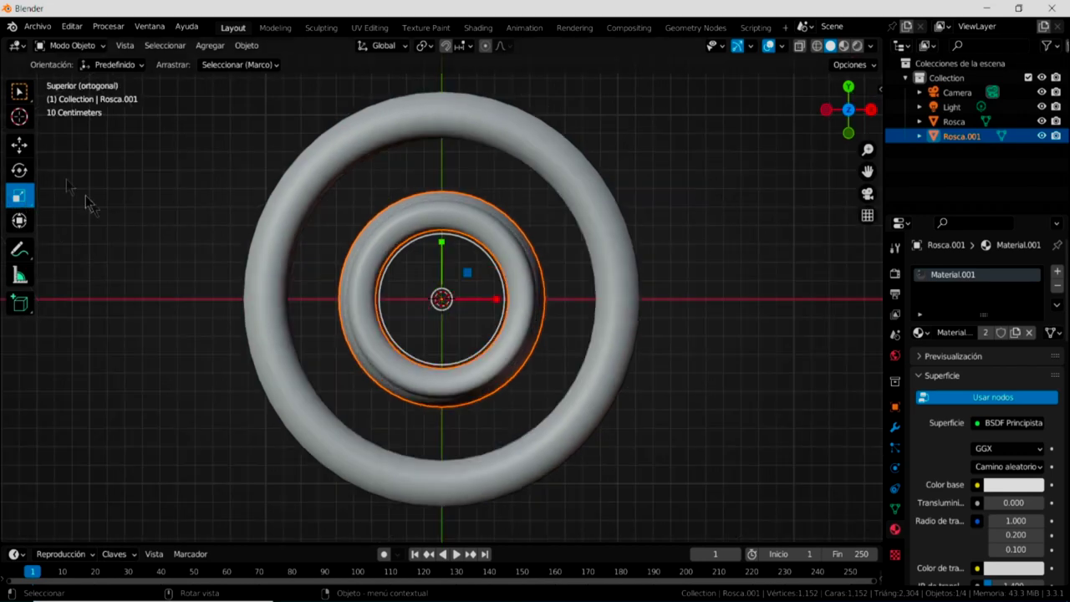
# - Add a UV sphere and scale it down to about 0.136
pyautogui.click(19, 90)
pyautogui.click(245, 48)
pyautogui.moveTo(224, 62)
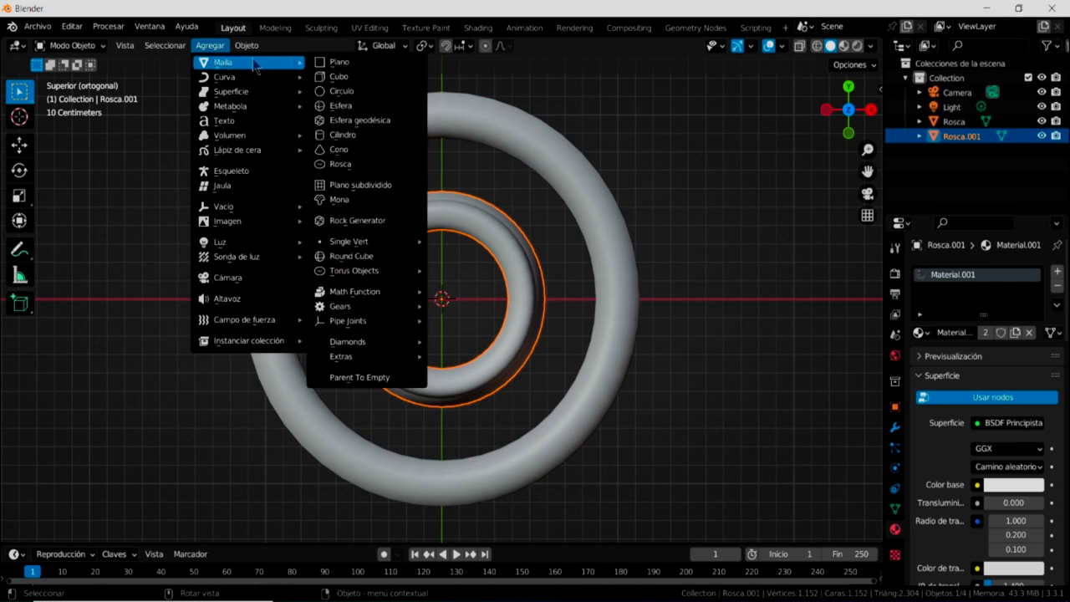
pyautogui.click(340, 106)
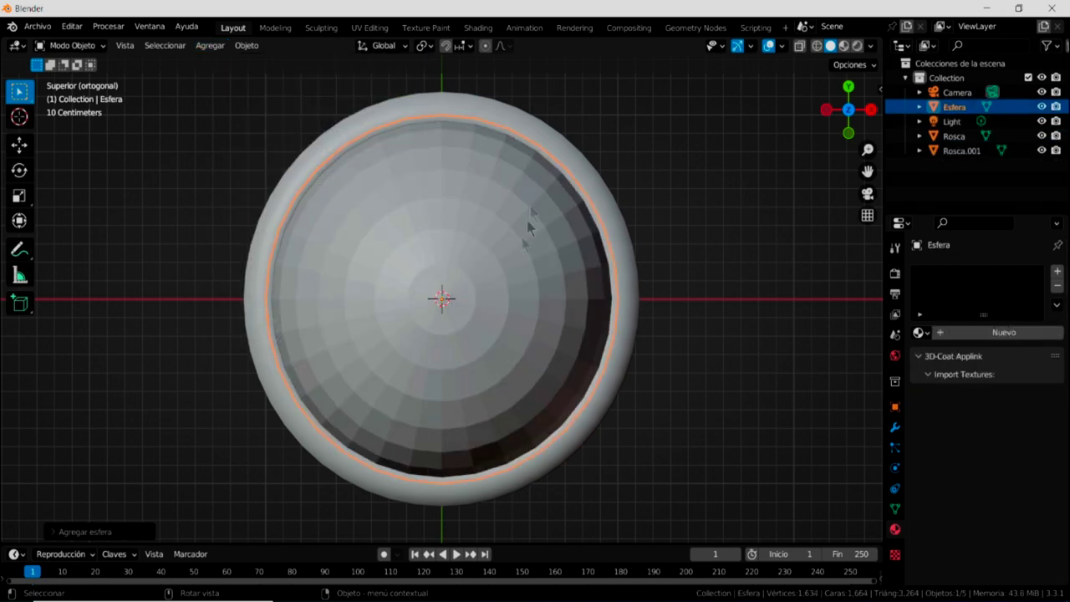
pyautogui.click(19, 199)
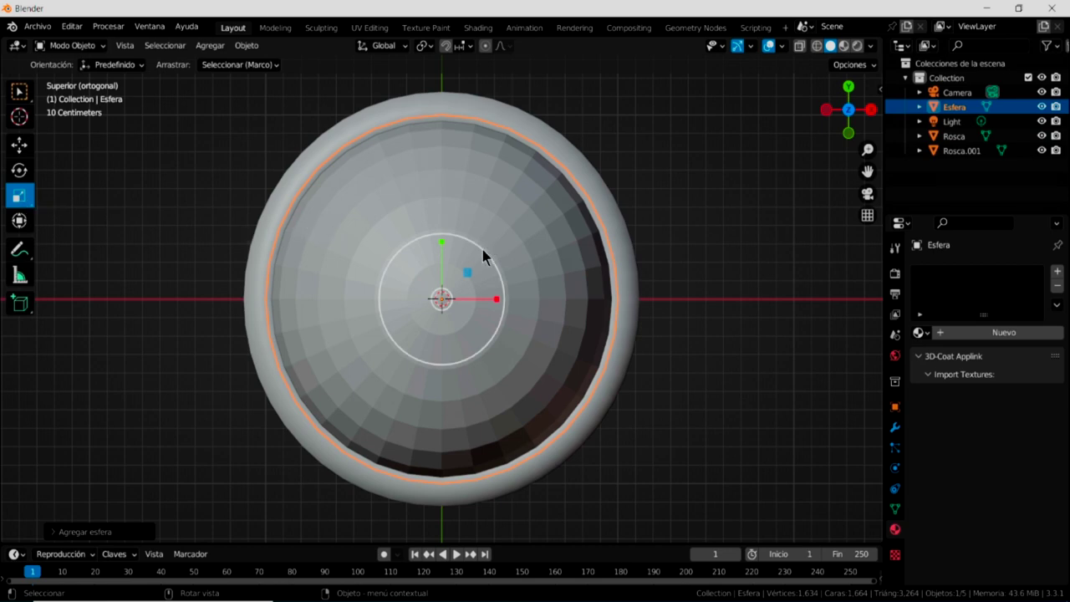
pyautogui.moveTo(482, 250); pyautogui.dragTo(447, 292)
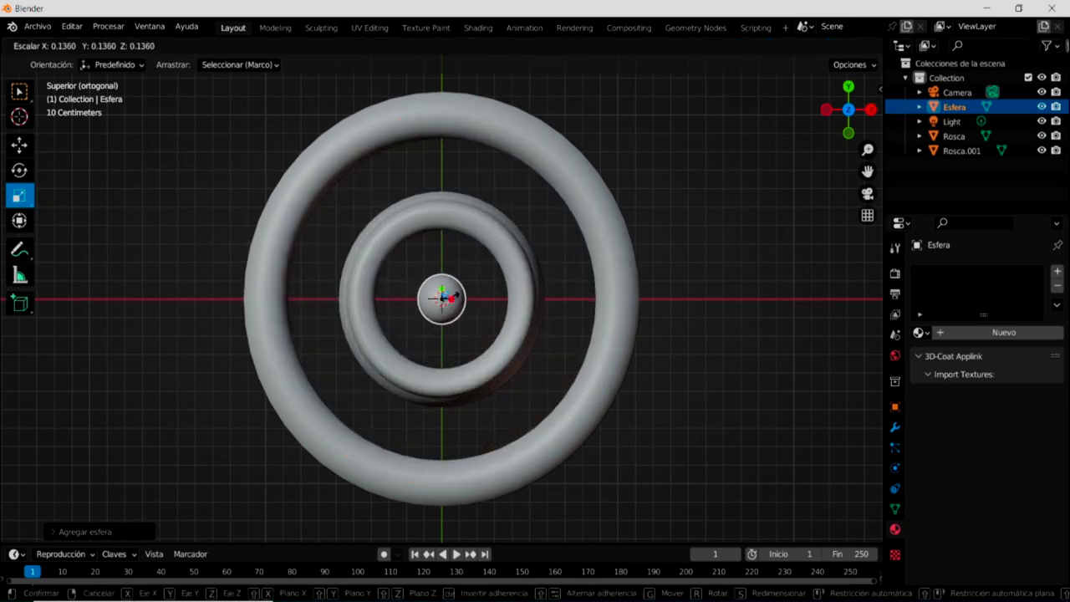
pyautogui.moveTo(452, 296); pyautogui.dragTo(462, 297)
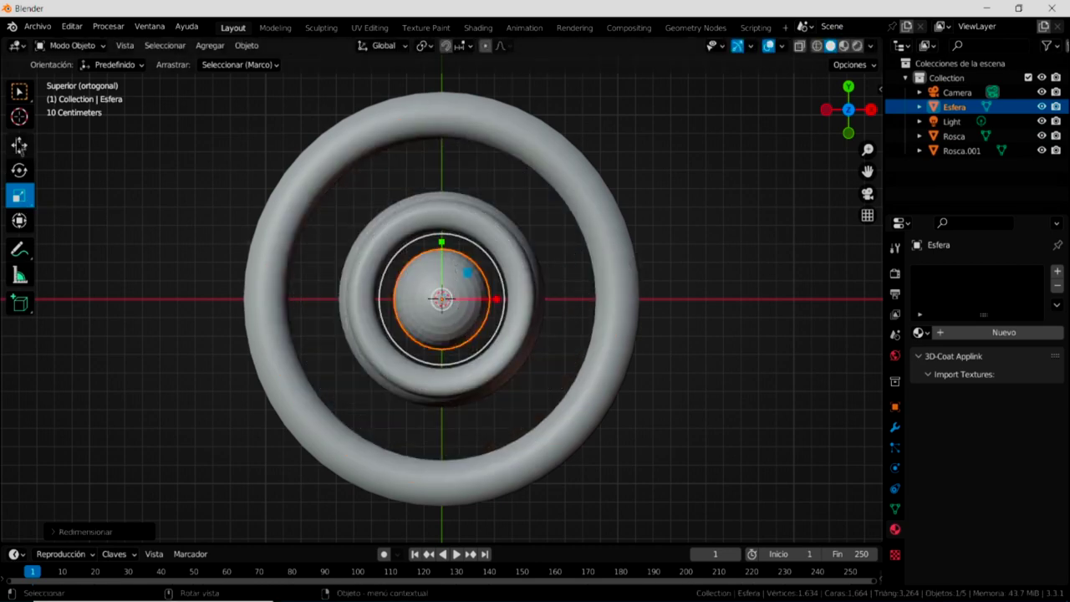
# - Move the sphere up along Y to the top of the outer ring
pyautogui.click(19, 145)
pyautogui.moveTo(440, 240); pyautogui.dragTo(448, 107)
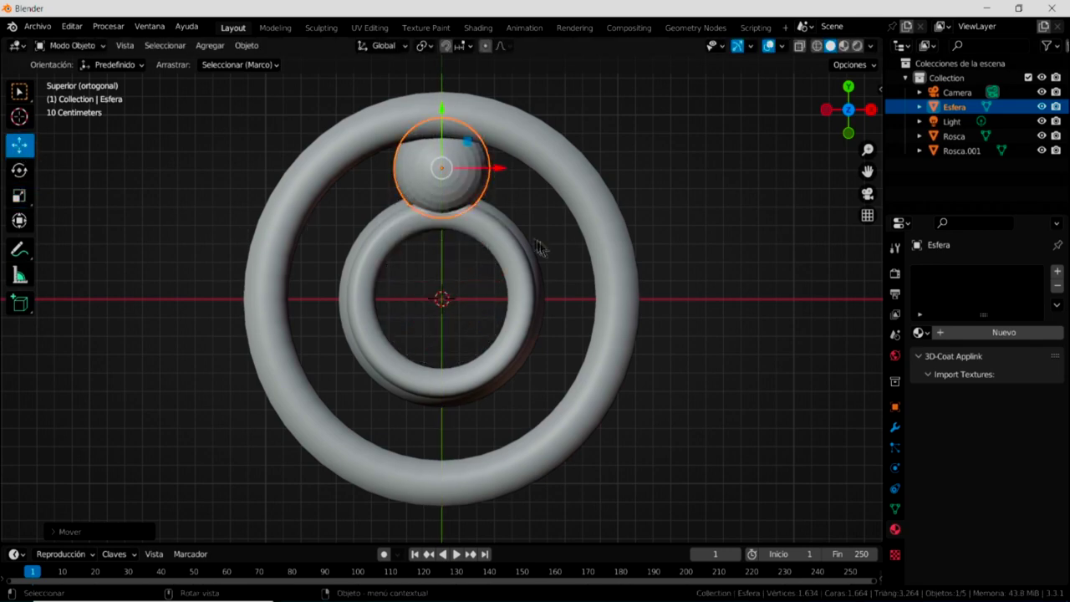
pyautogui.moveTo(535, 251); pyautogui.dragTo(377, 140, button='middle')
pyautogui.scroll(2, 376, 140)
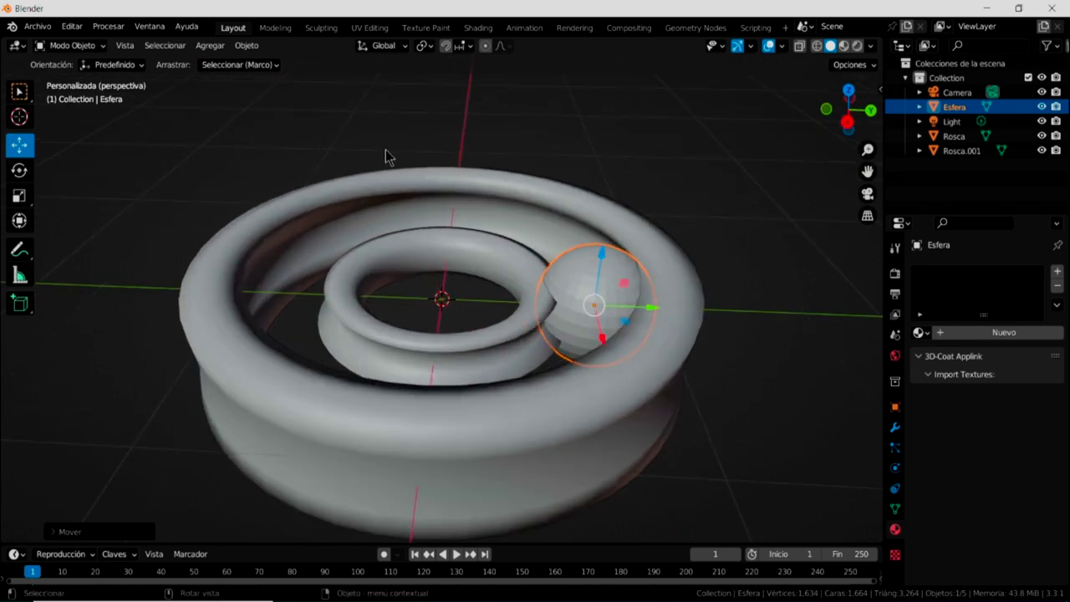
# - Shrink the ball to about 0.76 and nudge it into the gap in wireframe top view
pyautogui.click(20, 199)
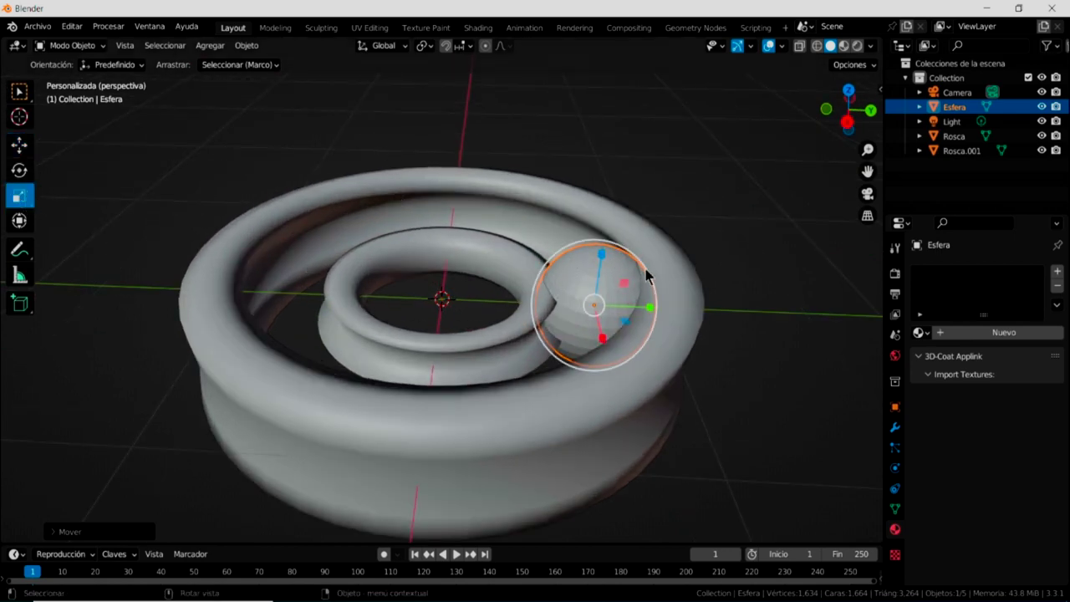
pyautogui.moveTo(646, 276); pyautogui.dragTo(636, 274)
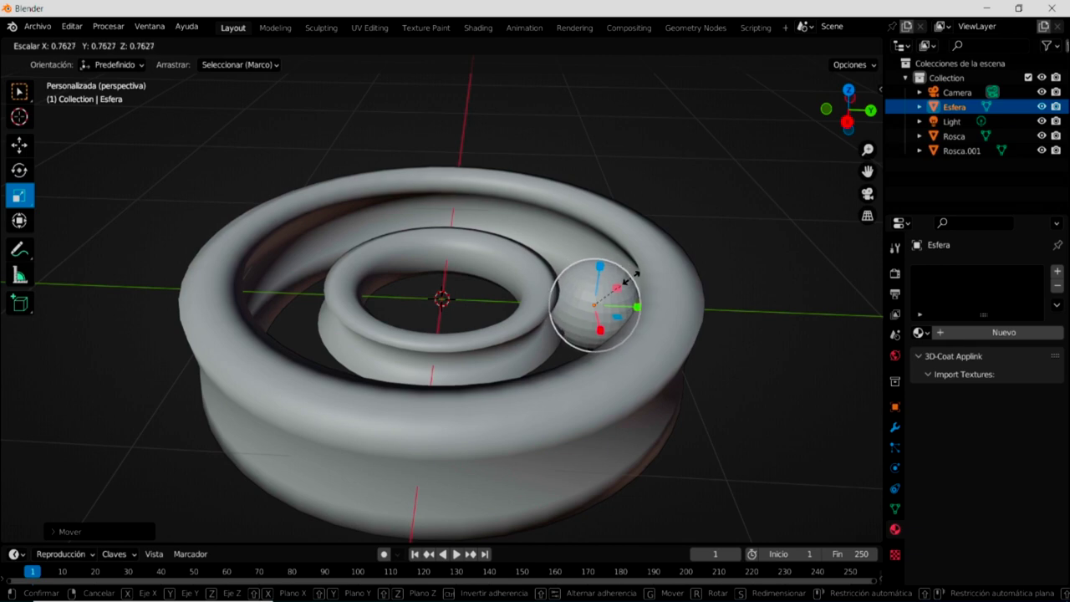
pyautogui.moveTo(636, 274)
pyautogui.mouseDown(button='middle')
pyautogui.moveTo(662, 292)
pyautogui.moveTo(618, 378)
pyautogui.mouseUp(button='middle')
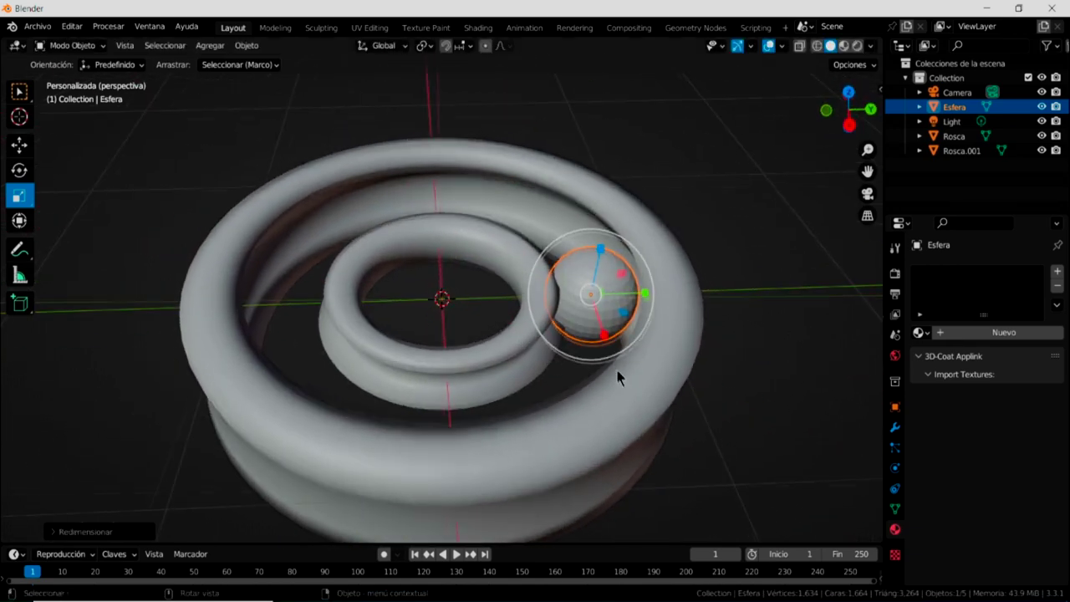
pyautogui.moveTo(618, 377); pyautogui.dragTo(616, 417, button='middle')
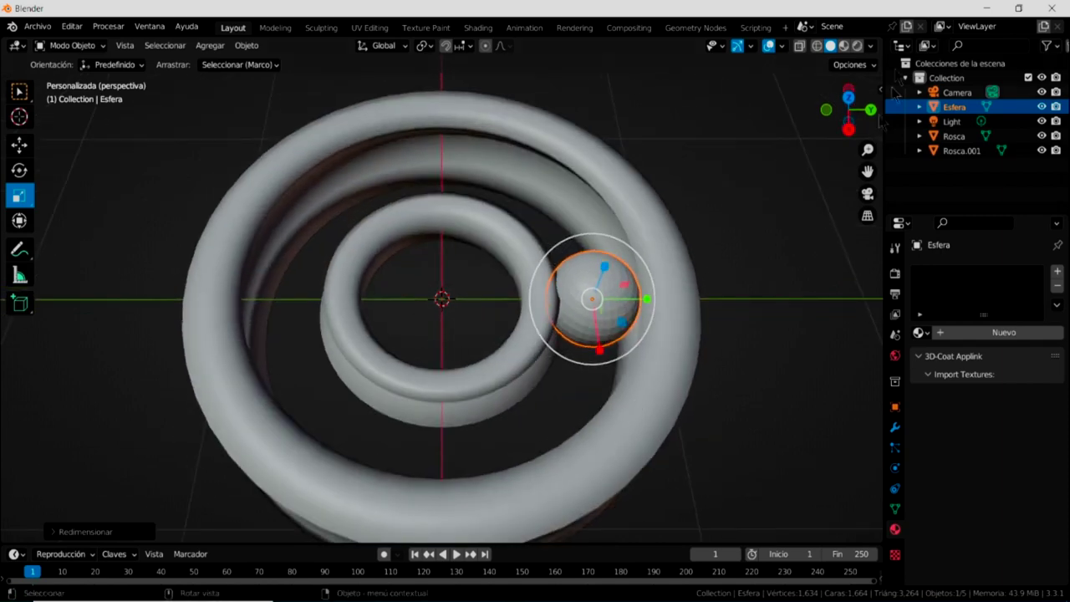
pyautogui.click(817, 46)
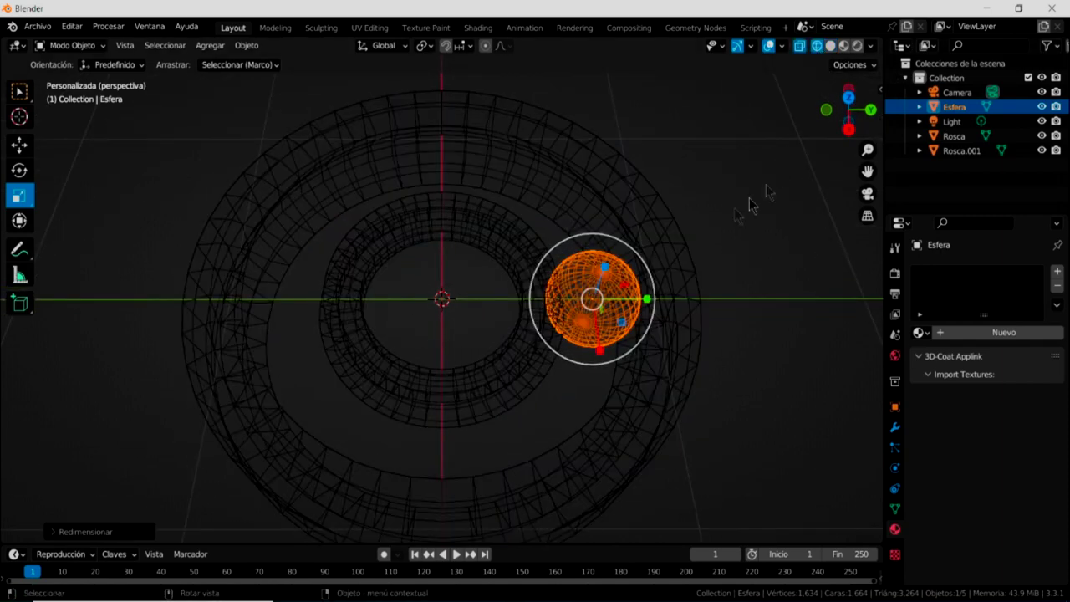
pyautogui.click(19, 143)
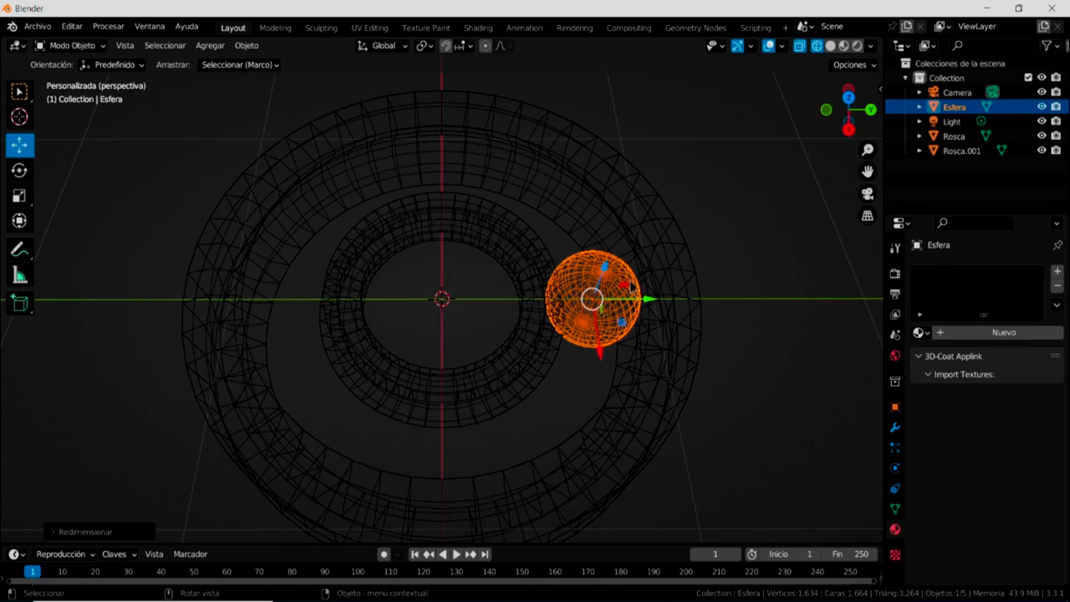
pyautogui.moveTo(649, 299); pyautogui.dragTo(666, 309)
pyautogui.press('KP_7')
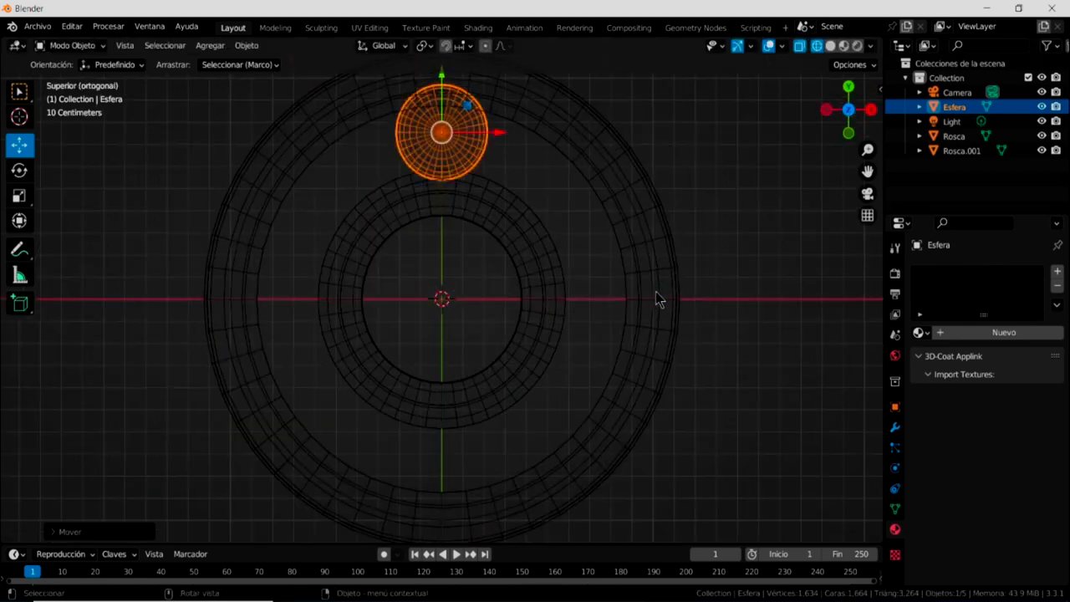
pyautogui.keyDown('shift'); pyautogui.moveTo(626, 284); pyautogui.dragTo(662, 346, button='middle'); pyautogui.keyUp('shift')
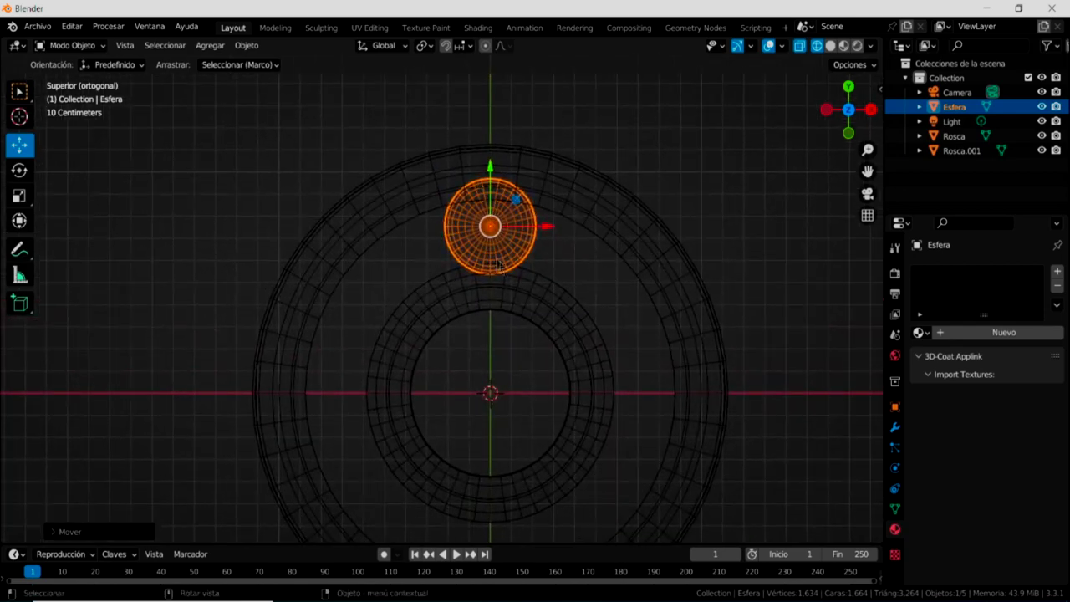
# - Switch the viewport to solid shading and orbit around the rings
pyautogui.moveTo(621, 299)
pyautogui.mouseDown(button='middle')
pyautogui.moveTo(597, 258)
pyautogui.moveTo(585, 169)
pyautogui.moveTo(796, 66)
pyautogui.mouseUp(button='middle')
pyautogui.click(828, 46)
pyautogui.moveTo(553, 276)
pyautogui.mouseDown(button='middle')
pyautogui.moveTo(546, 399)
pyautogui.moveTo(547, 358)
pyautogui.moveTo(403, 287)
pyautogui.moveTo(489, 306)
pyautogui.moveTo(542, 355)
pyautogui.mouseUp(button='middle')
pyautogui.moveTo(590, 444)
pyautogui.mouseDown(button='middle')
pyautogui.moveTo(581, 378)
pyautogui.moveTo(480, 291)
pyautogui.moveTo(426, 303)
pyautogui.mouseUp(button='middle')
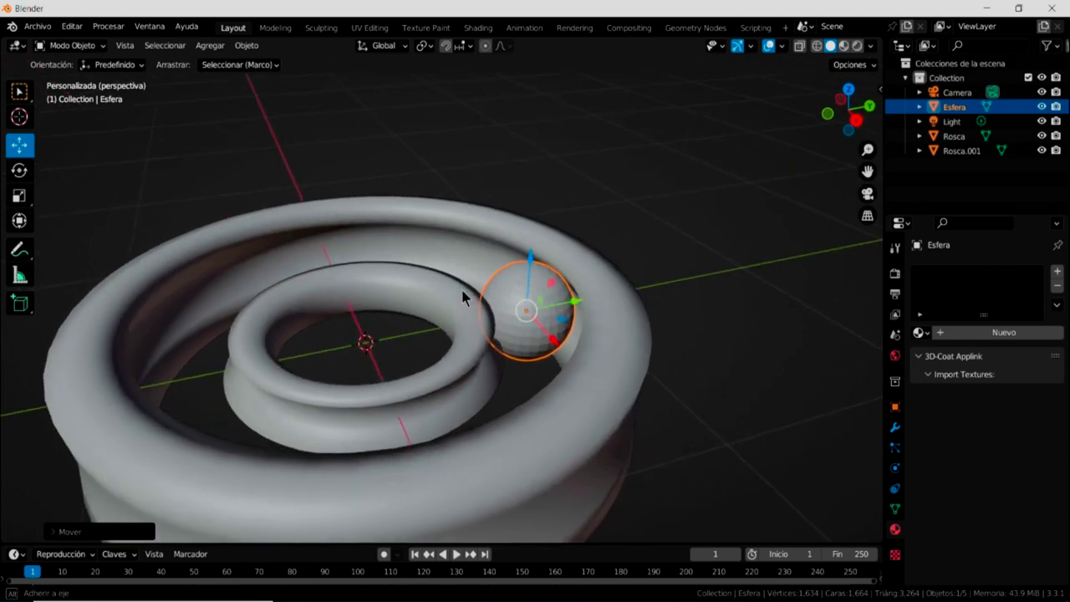
# - Enlarge the sphere to about 1.05 so it fills the gap between the rings
pyautogui.click(19, 195)
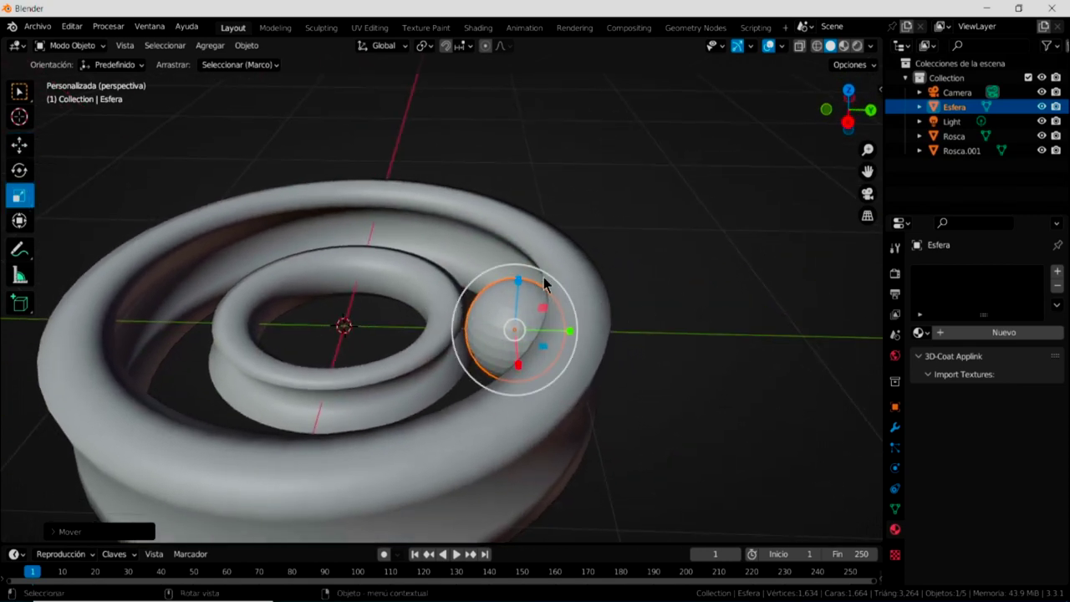
pyautogui.moveTo(545, 277); pyautogui.dragTo(545, 272)
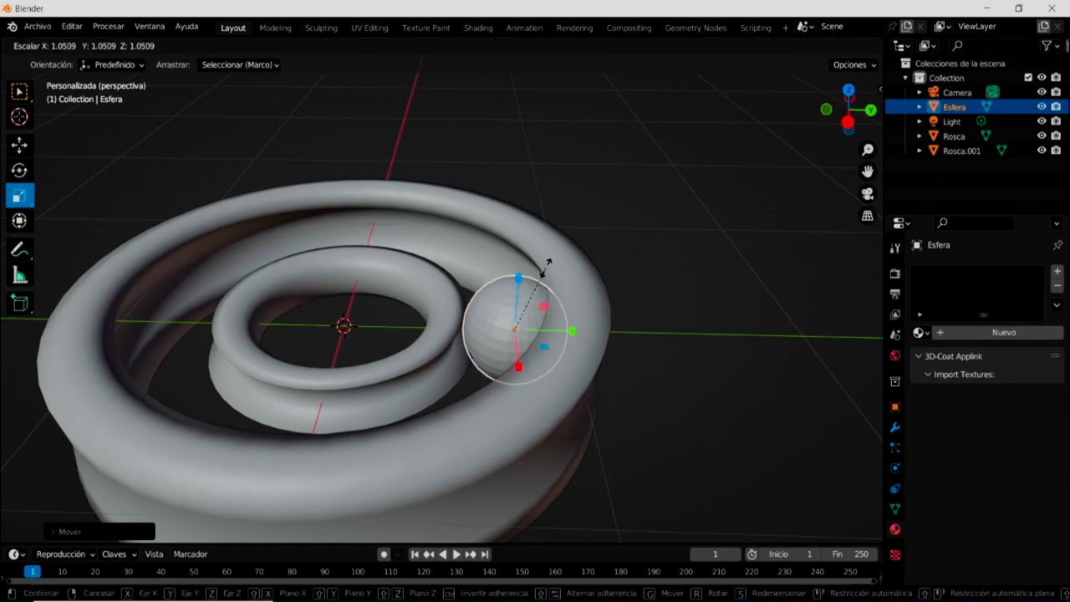
pyautogui.moveTo(545, 273); pyautogui.dragTo(608, 297, button='middle')
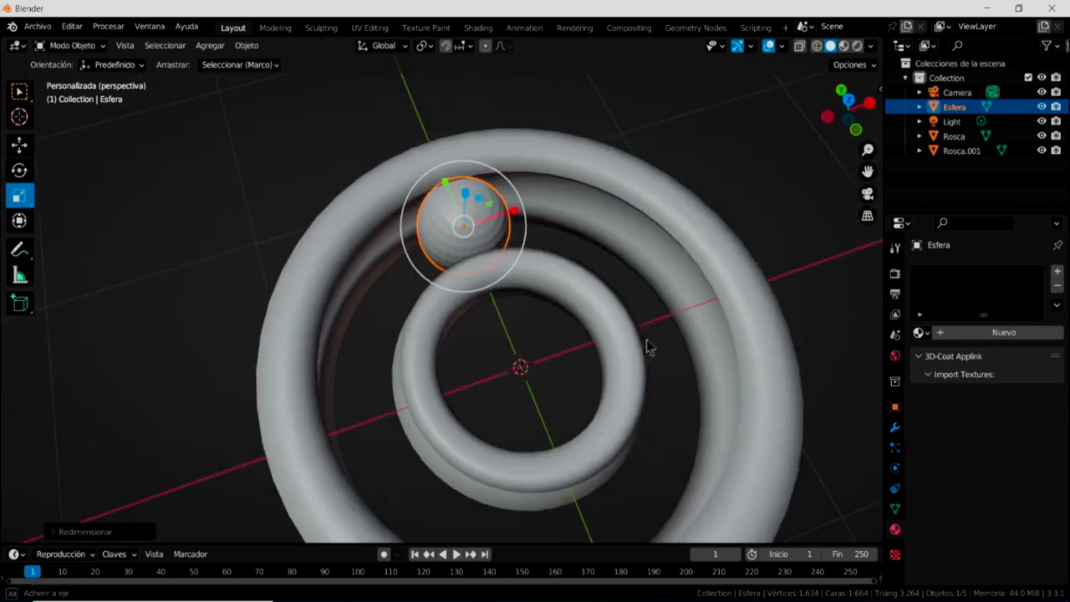
pyautogui.moveTo(608, 297); pyautogui.dragTo(577, 307, button='middle')
# - Shade the sphere smooth and switch the viewport to Material Preview
pyautogui.rightClick(484, 224)
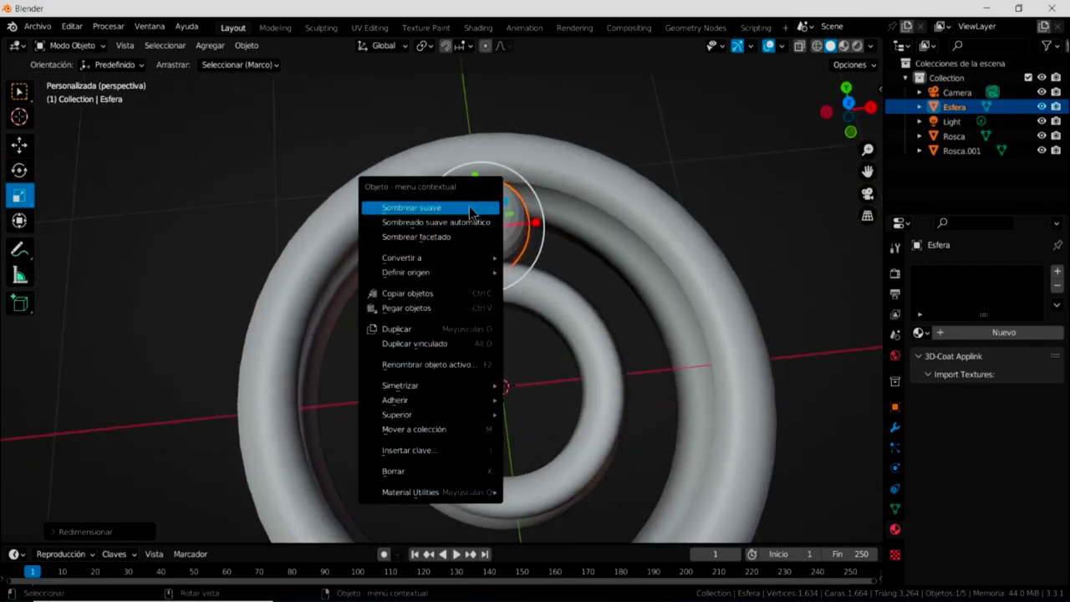
pyautogui.click(470, 210)
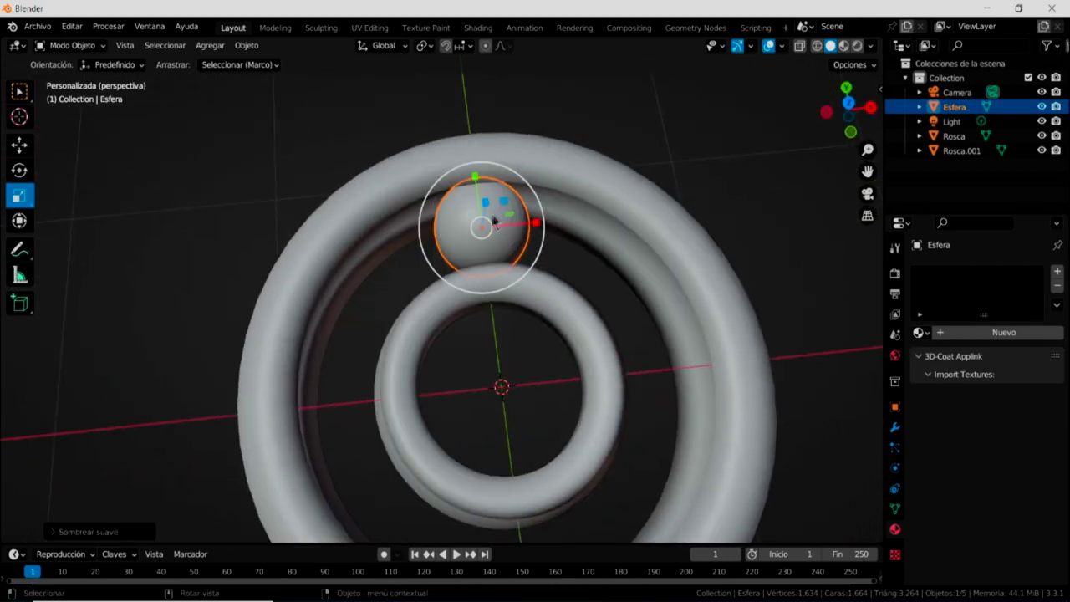
pyautogui.moveTo(544, 334); pyautogui.dragTo(633, 232, button='middle')
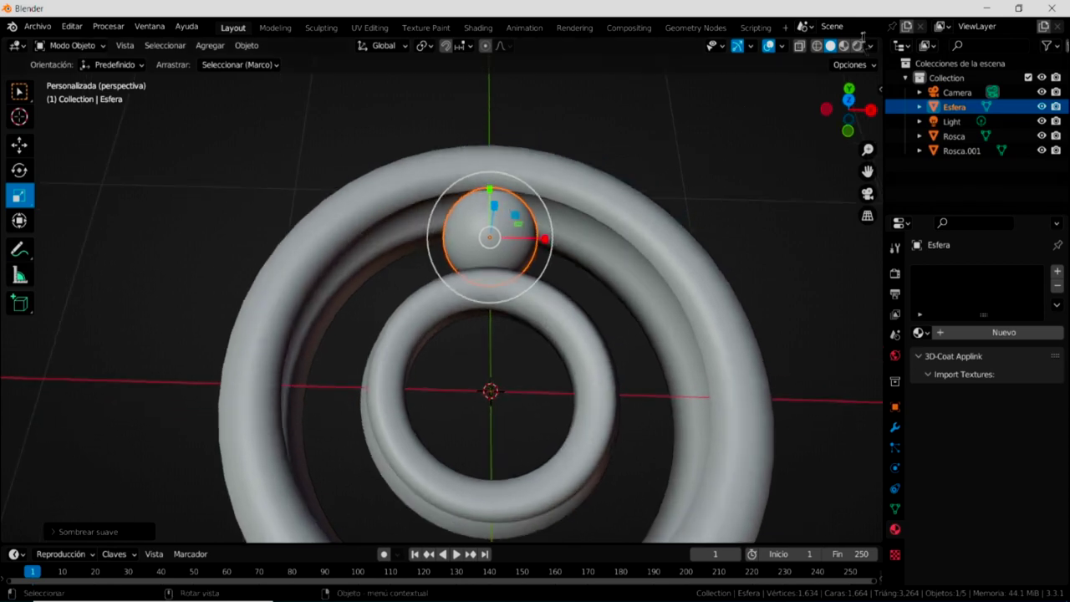
pyautogui.click(843, 46)
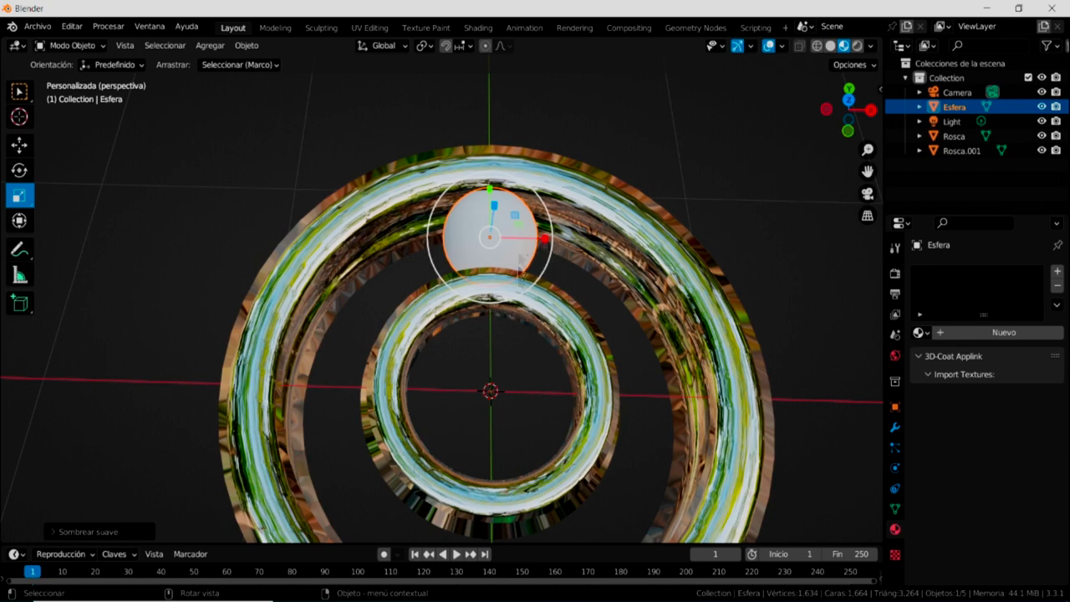
# - Assign Material.001 to Esfera and view the bearing from the top
pyautogui.click(920, 332)
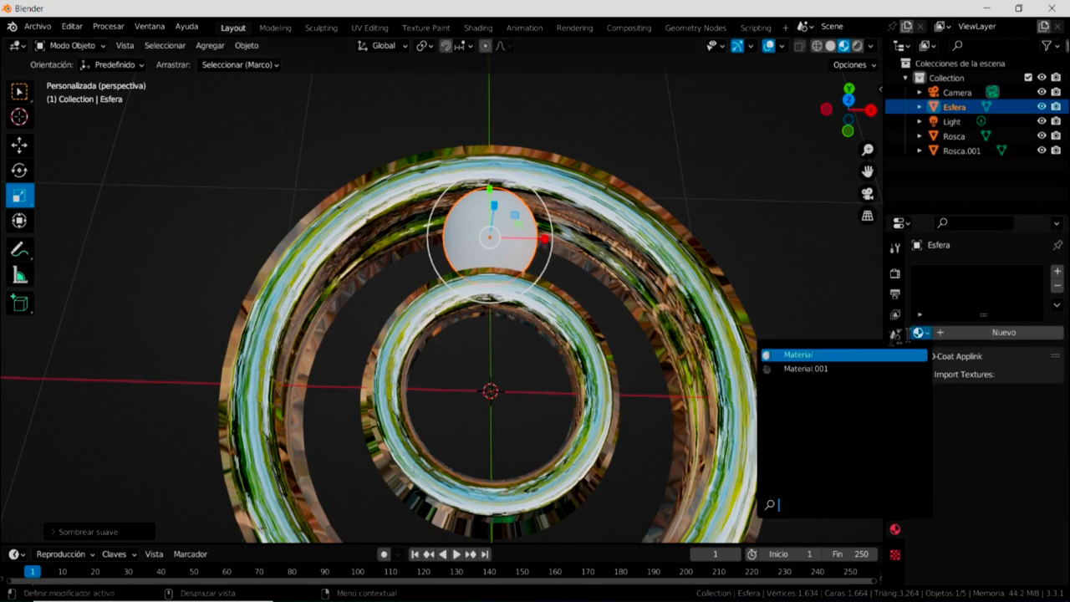
pyautogui.click(806, 370)
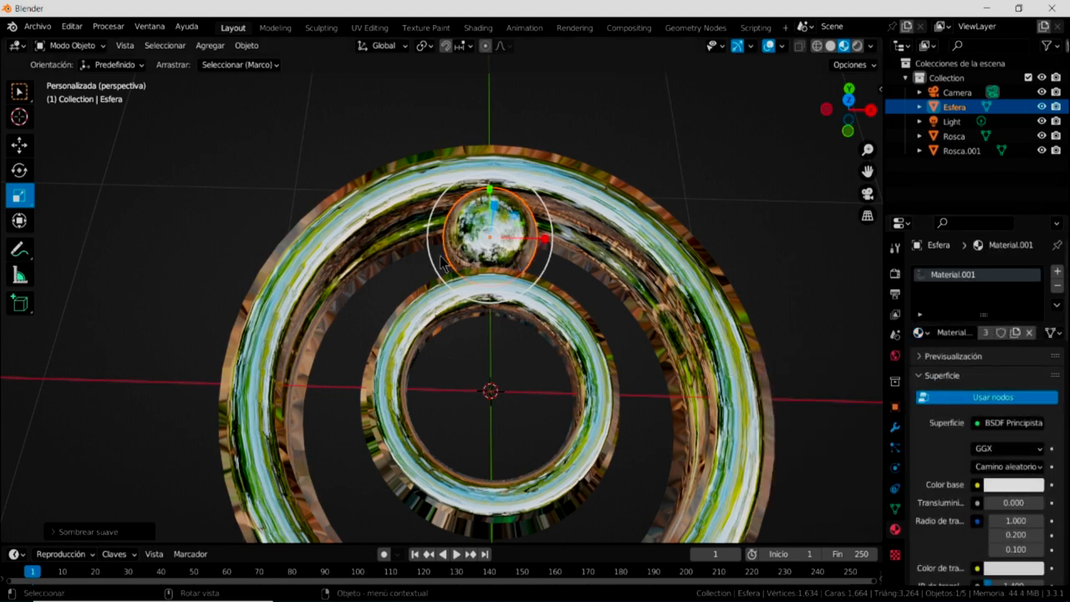
pyautogui.press('KP_7')
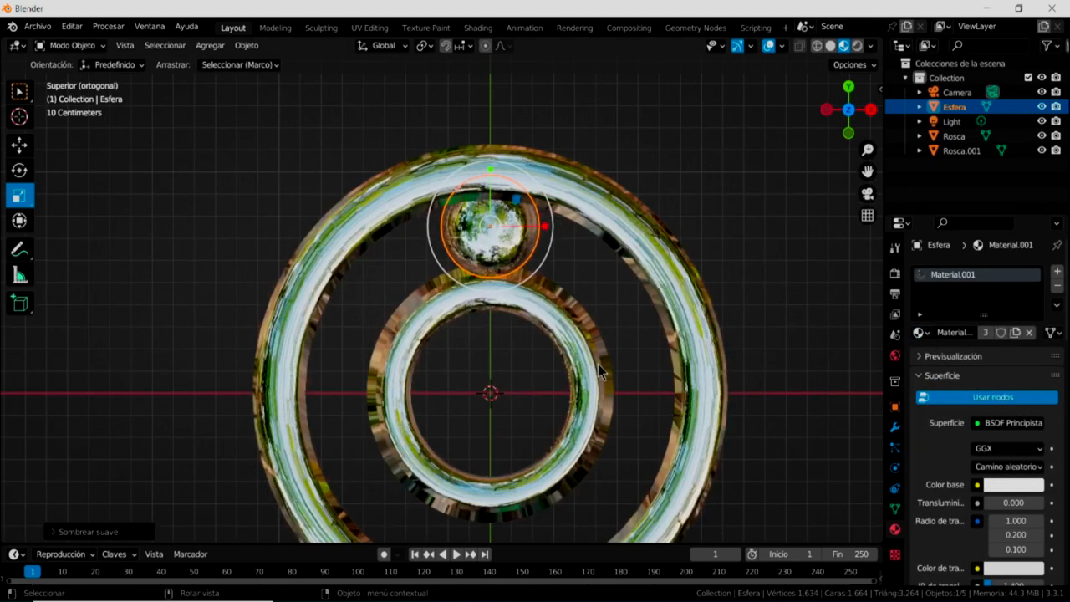
pyautogui.scroll(2, 613, 356)
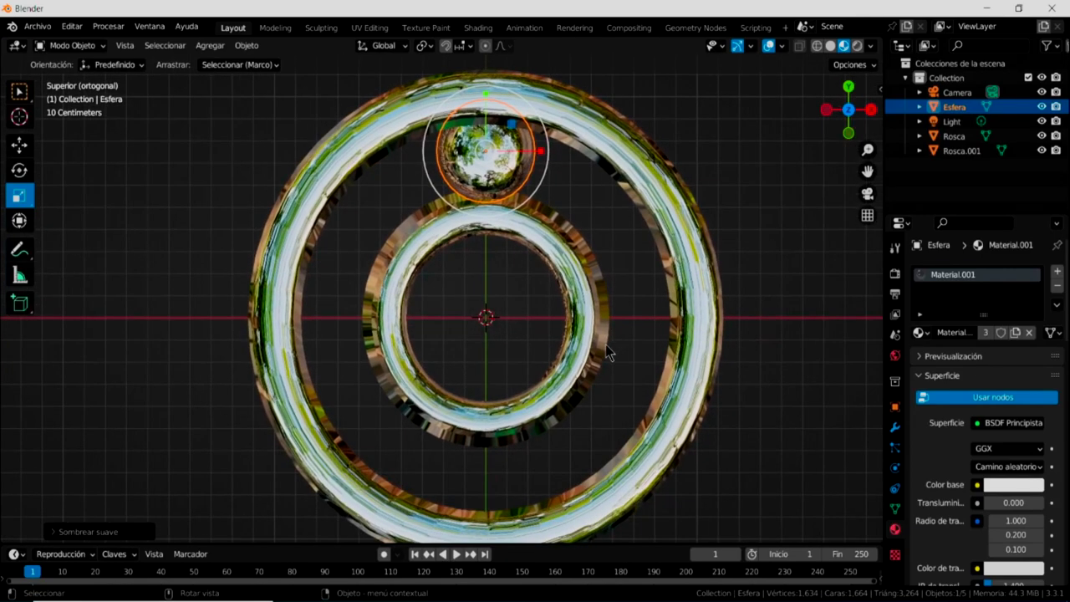
# - Duplicate the sphere into the bottom of the ring gap as Esfera.001, then return to solid shading
pyautogui.scroll(-1, 605, 354)
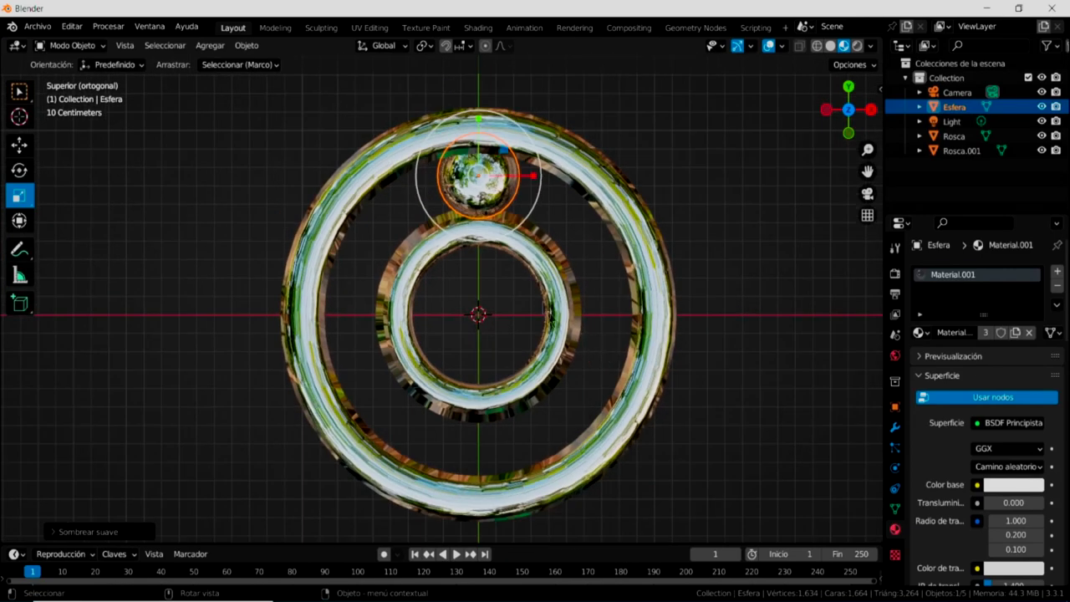
pyautogui.rightClick(487, 192)
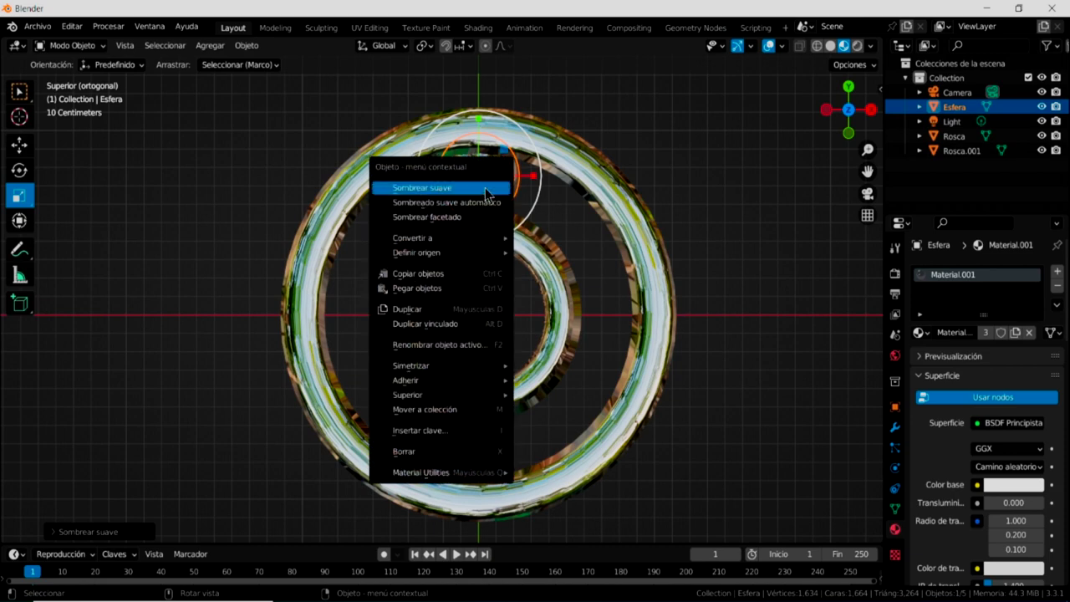
pyautogui.click(450, 311)
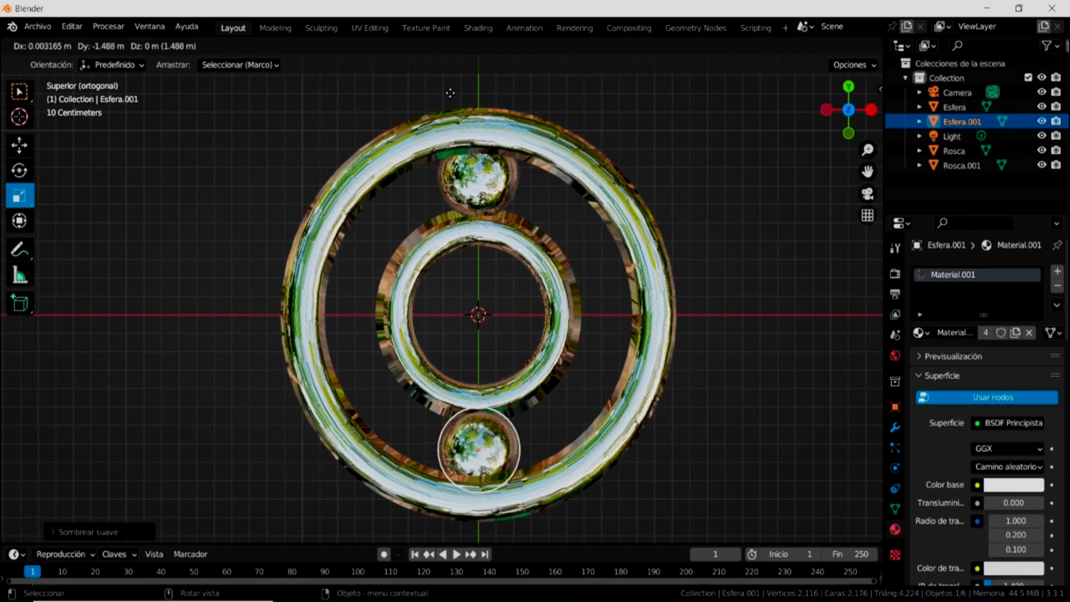
pyautogui.click(450, 92)
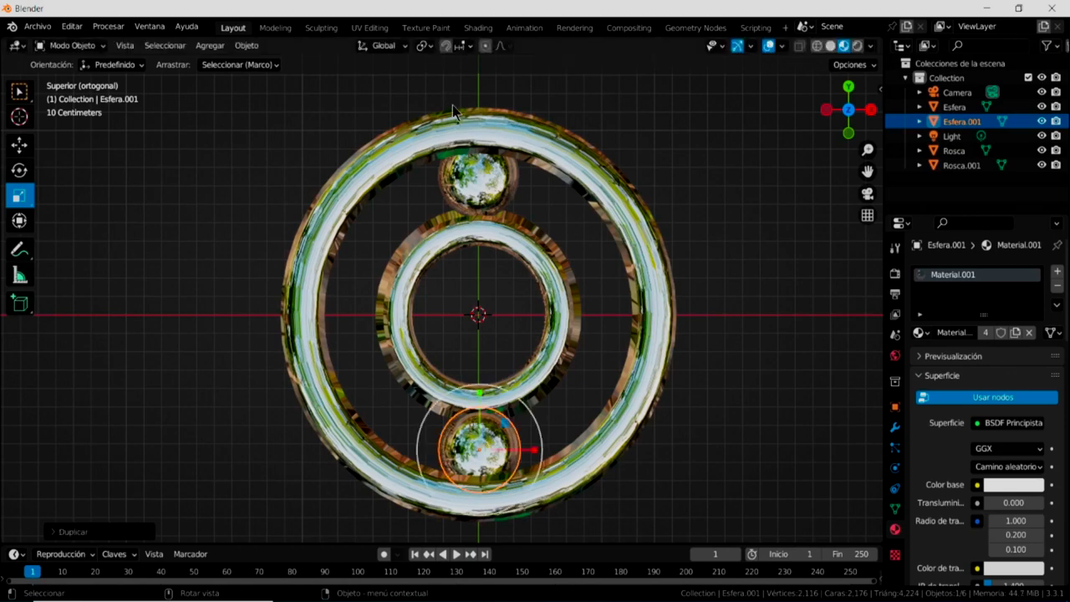
pyautogui.click(830, 47)
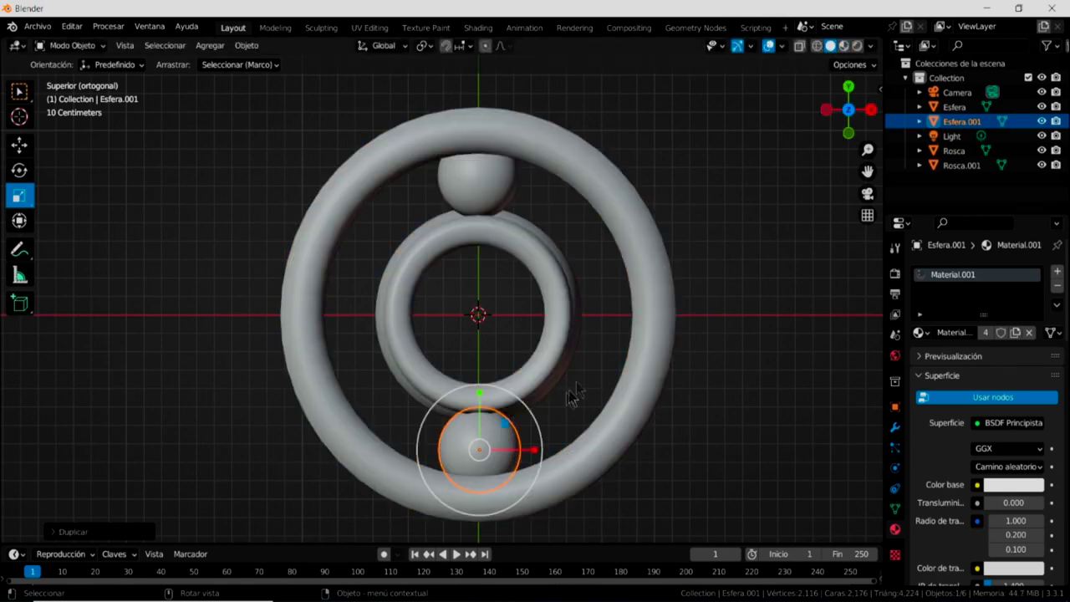
# - Turn on X-ray and duplicate the ball into the right and left sides of the ring gap
pyautogui.click(799, 46)
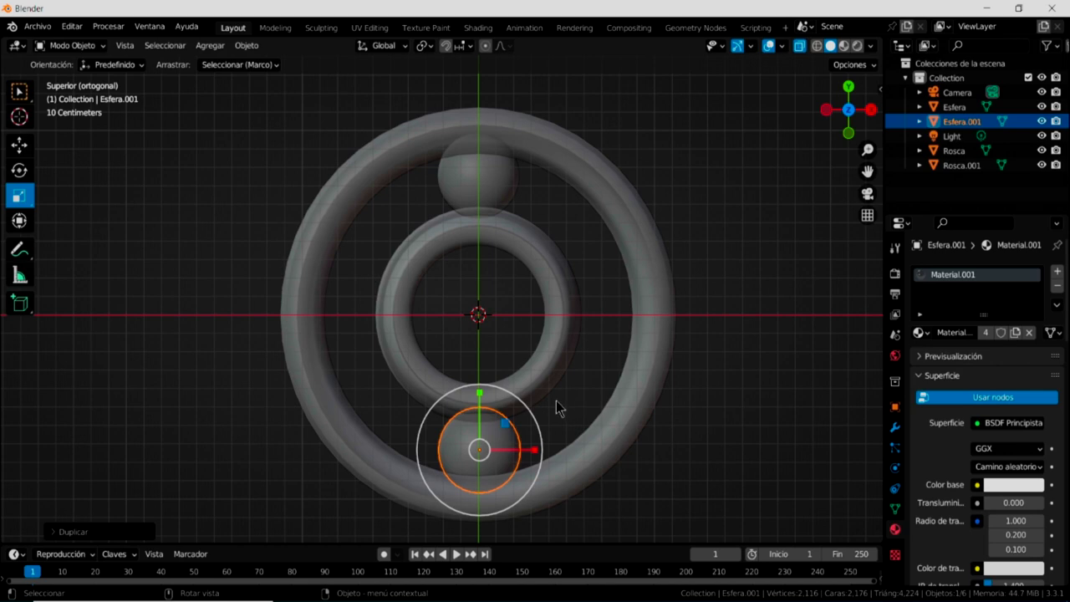
pyautogui.rightClick(479, 436)
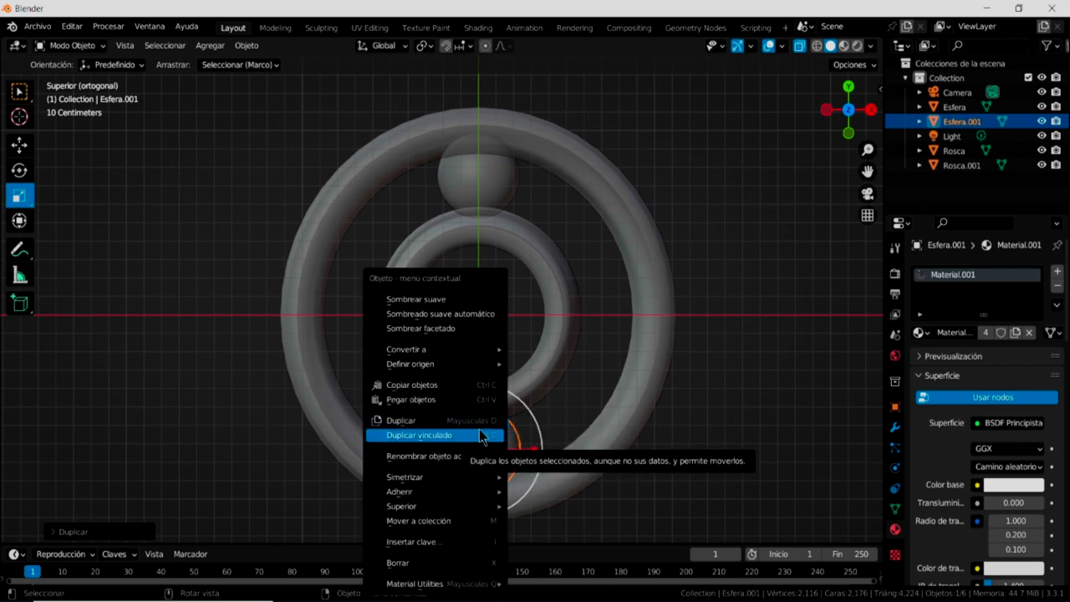
pyautogui.click(402, 422)
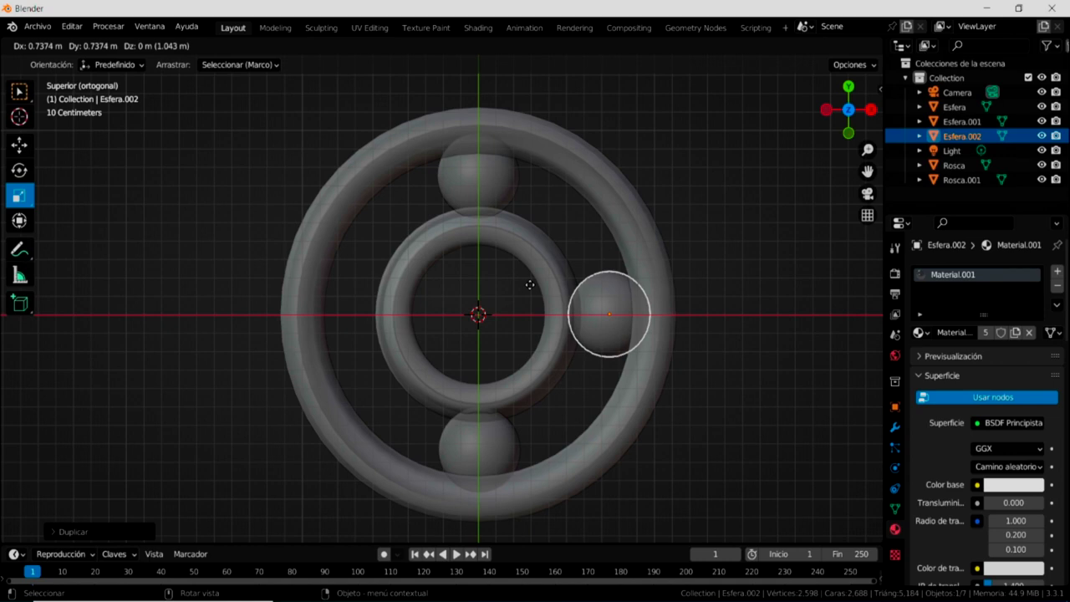
pyautogui.click(530, 285)
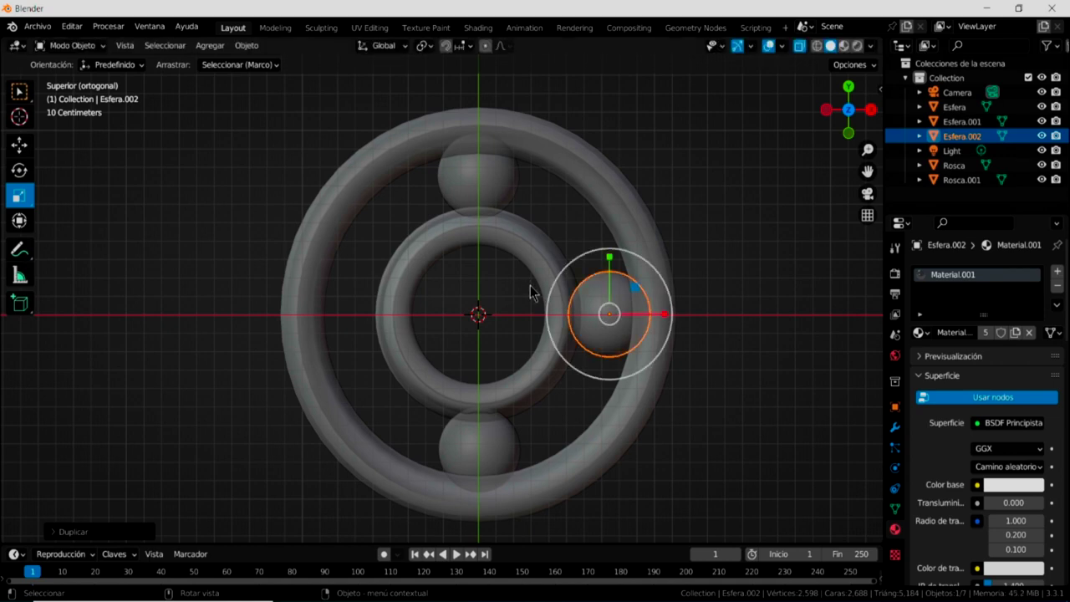
pyautogui.rightClick(577, 306)
pyautogui.click(574, 303)
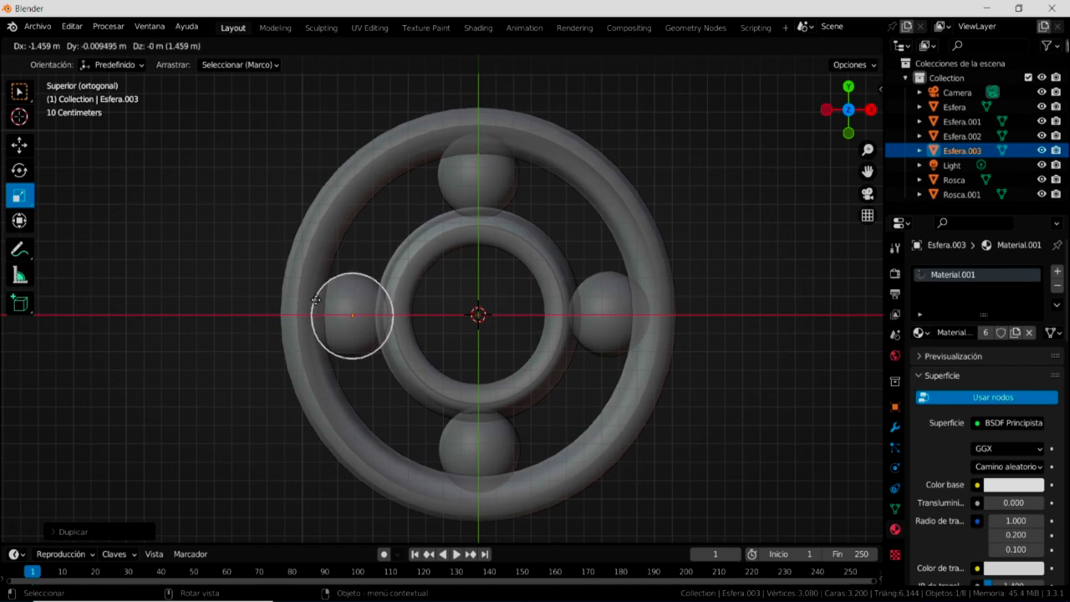
pyautogui.click(316, 308)
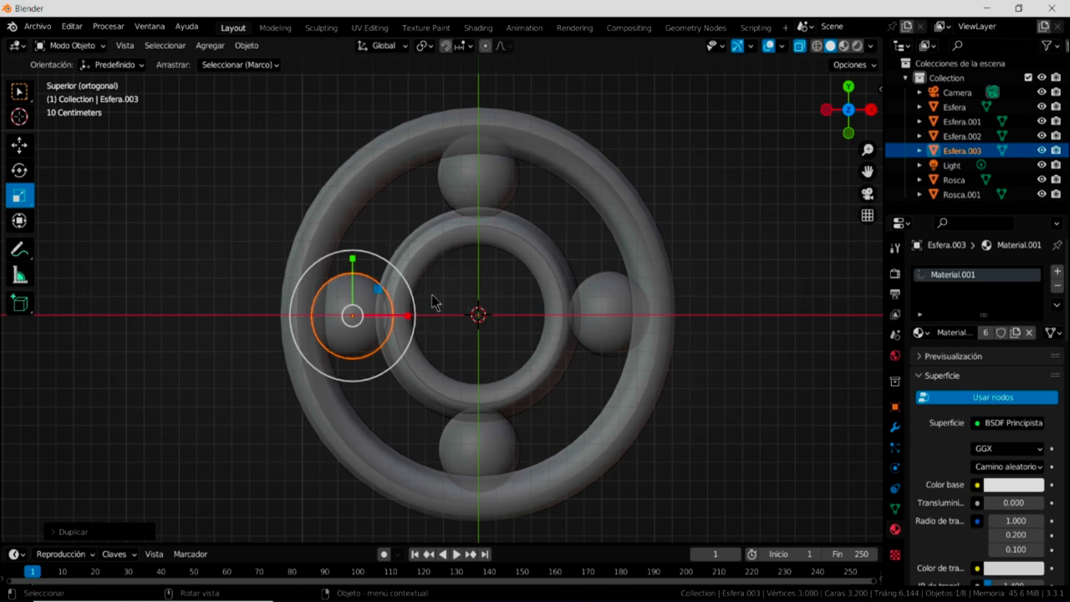
# - Shift-select the top, right and bottom balls so all four balls are selected
pyautogui.keyDown('shift'); pyautogui.click(489, 184); pyautogui.keyUp('shift')
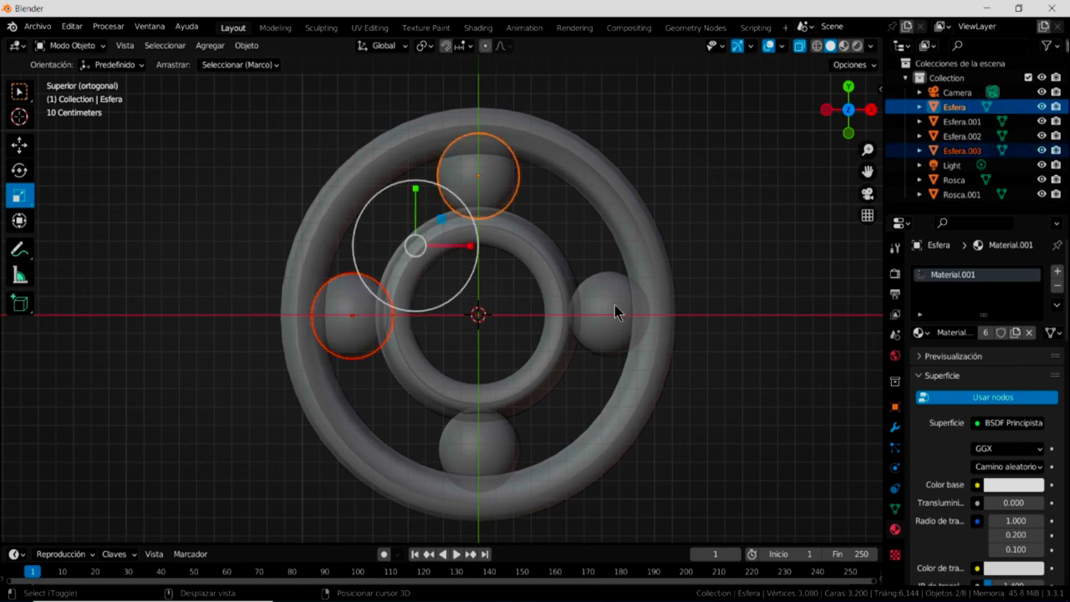
pyautogui.keyDown('shift'); pyautogui.click(614, 305); pyautogui.keyUp('shift')
pyautogui.keyDown('shift'); pyautogui.click(493, 447); pyautogui.keyUp('shift')
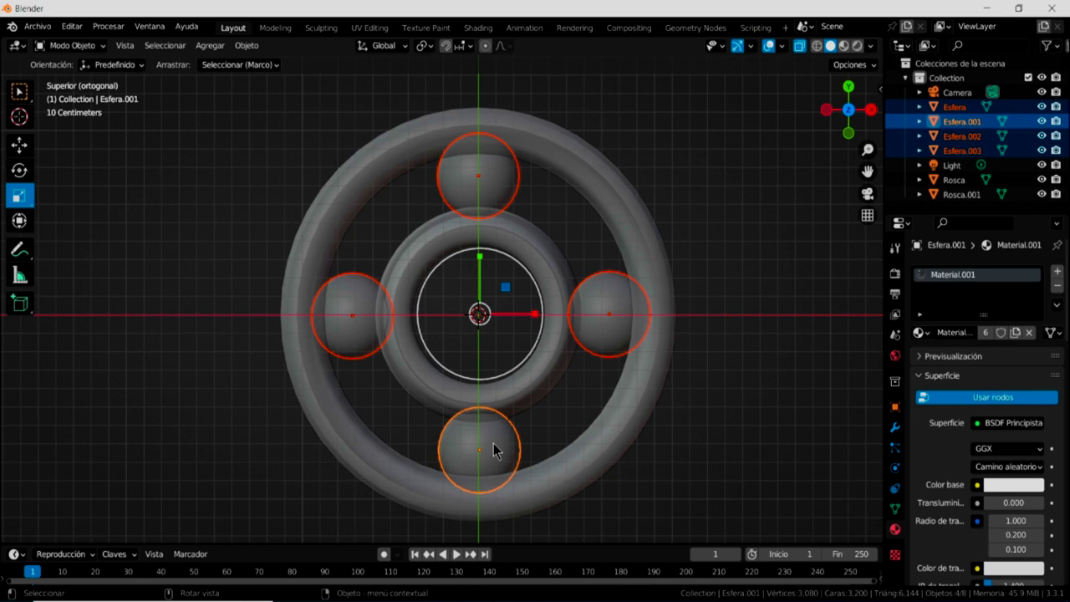
# - Duplicate the four balls, rotate the copies about 45° into the diagonal gaps, then deselect all
pyautogui.rightClick(493, 449)
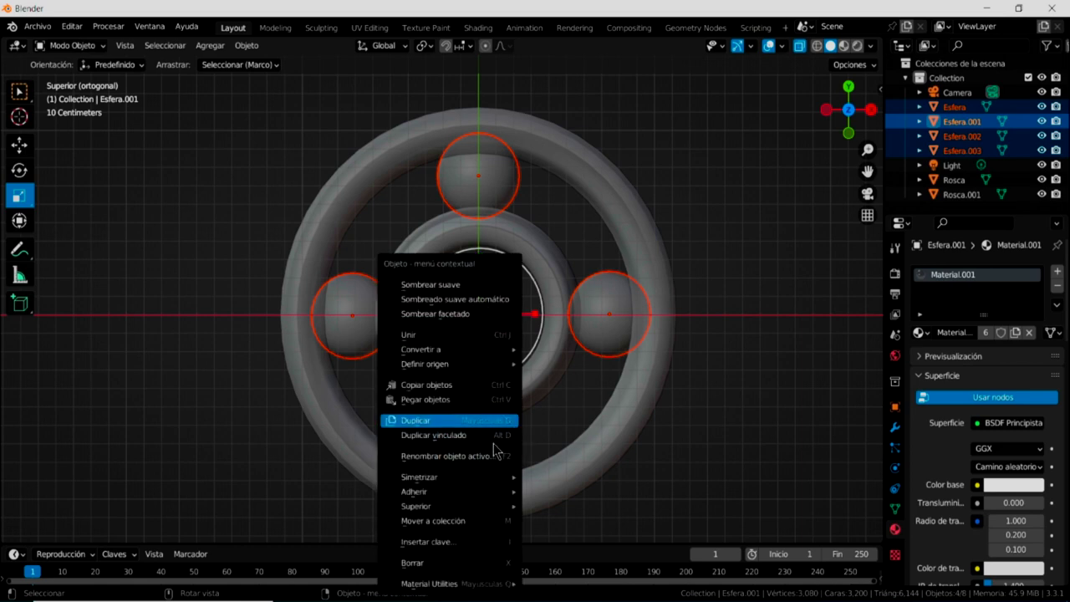
pyautogui.click(20, 172)
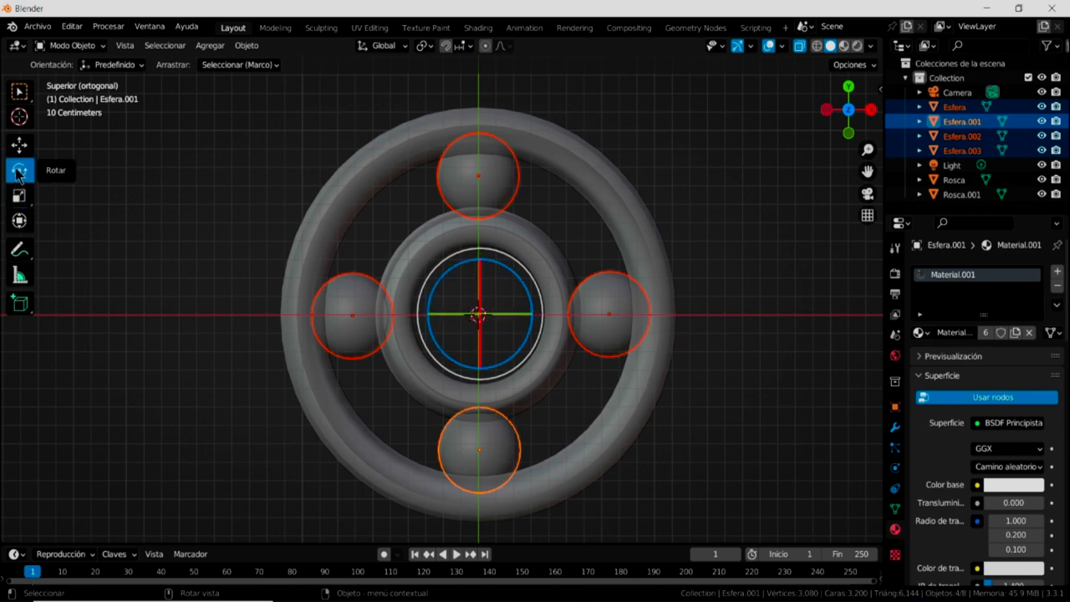
pyautogui.rightClick(491, 347)
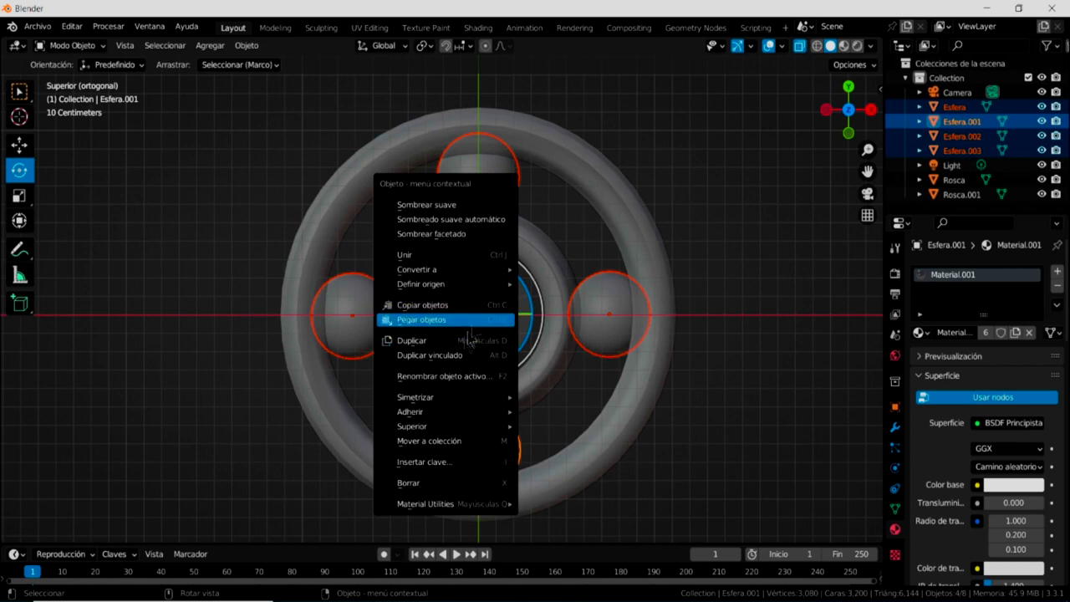
pyautogui.click(466, 341)
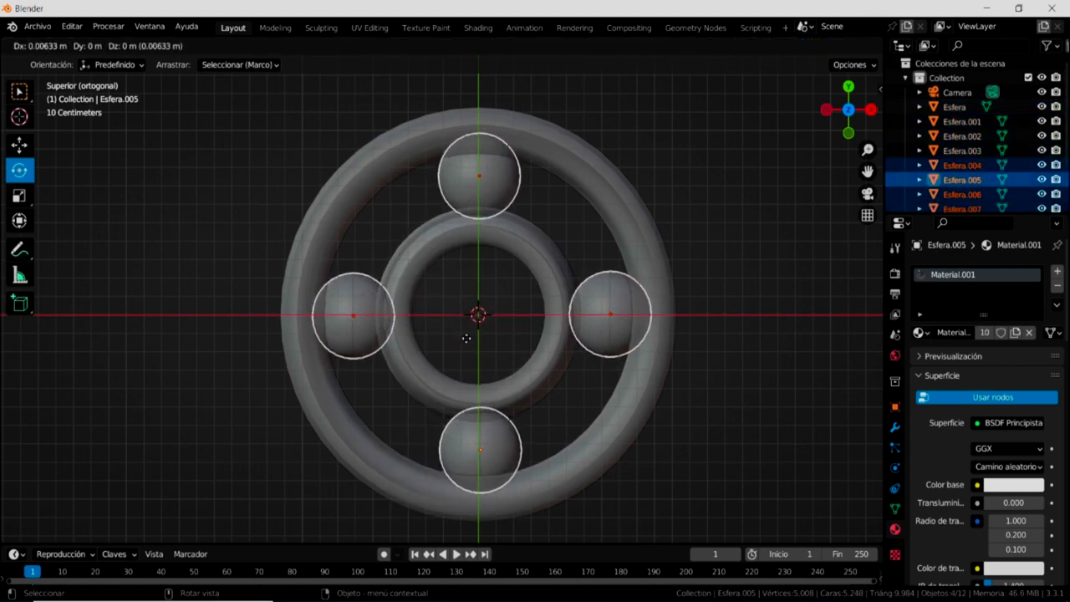
pyautogui.click(466, 338)
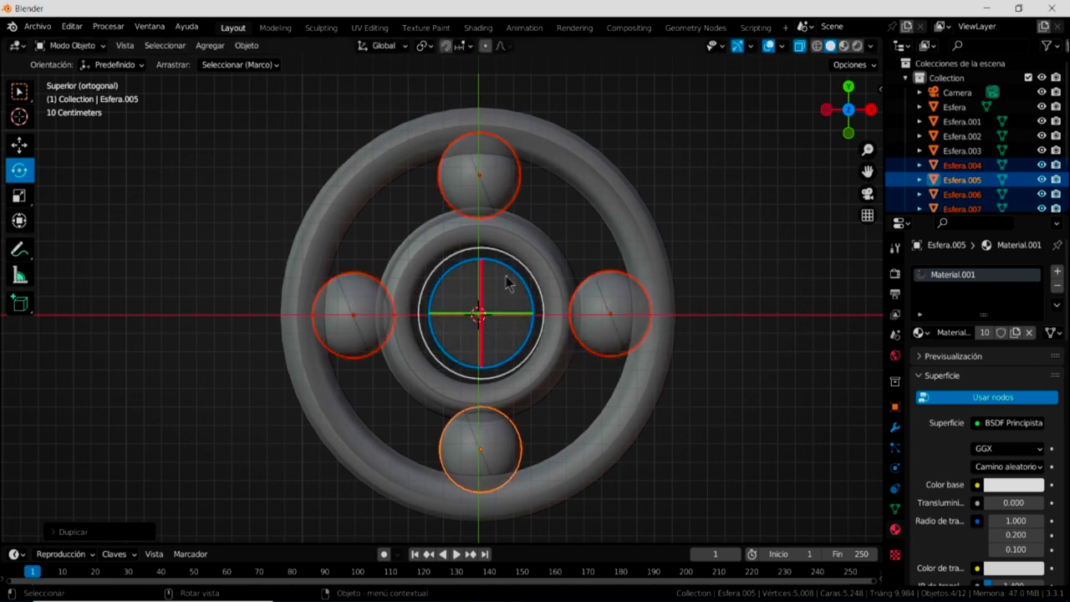
pyautogui.moveTo(524, 273); pyautogui.dragTo(542, 311)
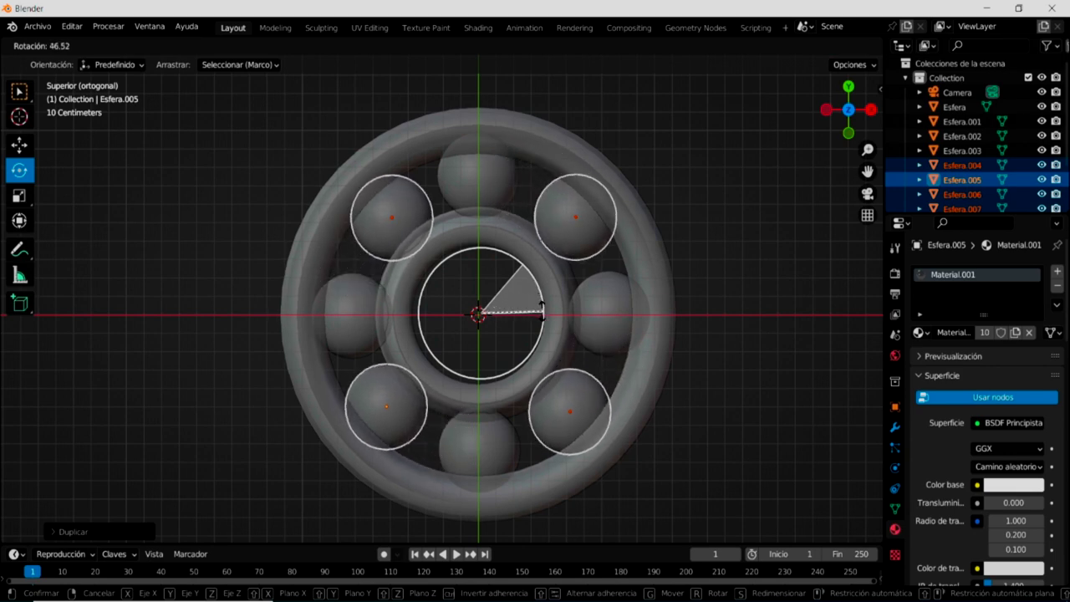
pyautogui.moveTo(541, 309); pyautogui.dragTo(542, 311)
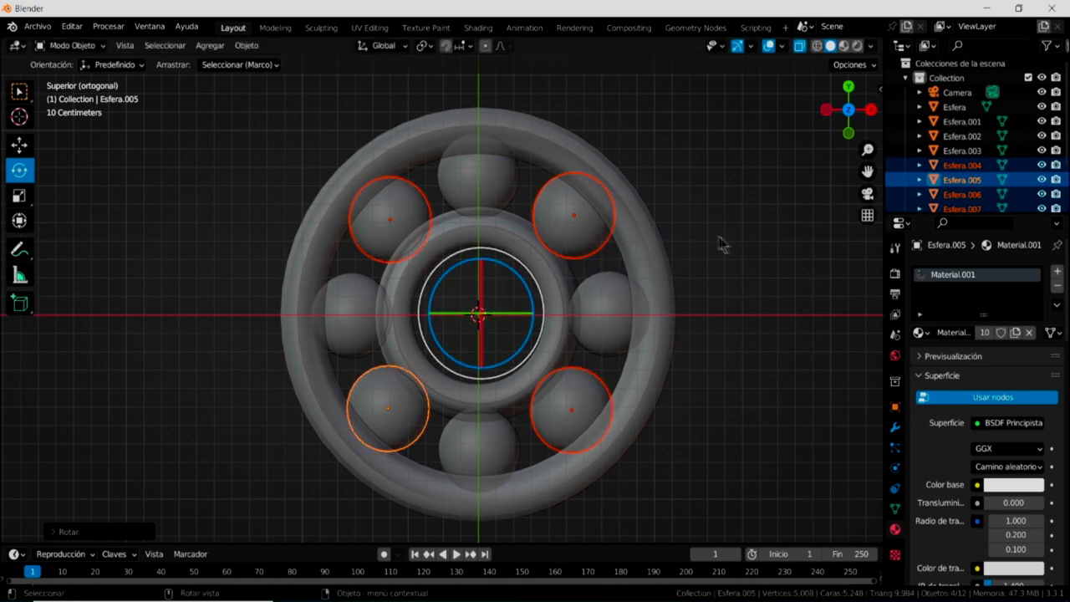
pyautogui.click(745, 291)
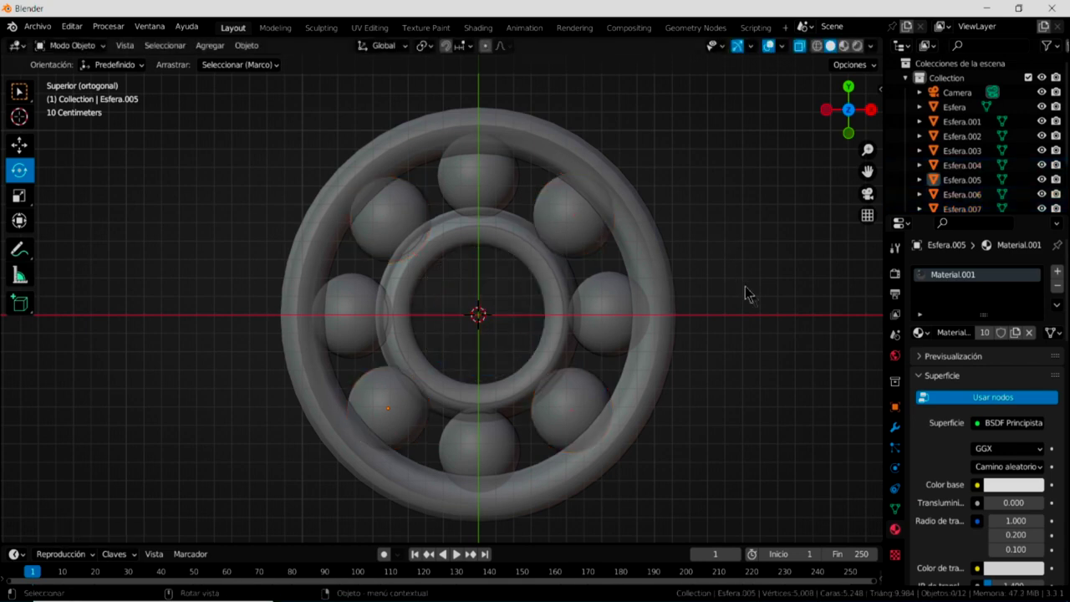
# - View the bearing in Material Preview from a tilted perspective, then switch to rendered view
pyautogui.click(843, 45)
pyautogui.moveTo(745, 299); pyautogui.dragTo(735, 287, button='middle')
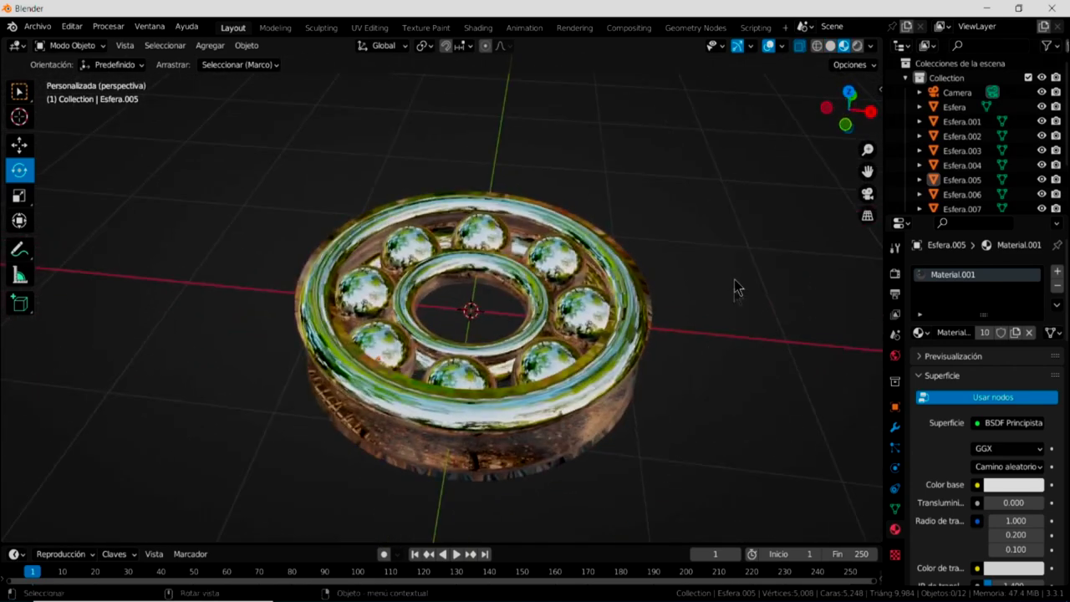
pyautogui.scroll(-2, 701, 363)
pyautogui.scroll(-2, 653, 356)
pyautogui.scroll(1, 655, 351)
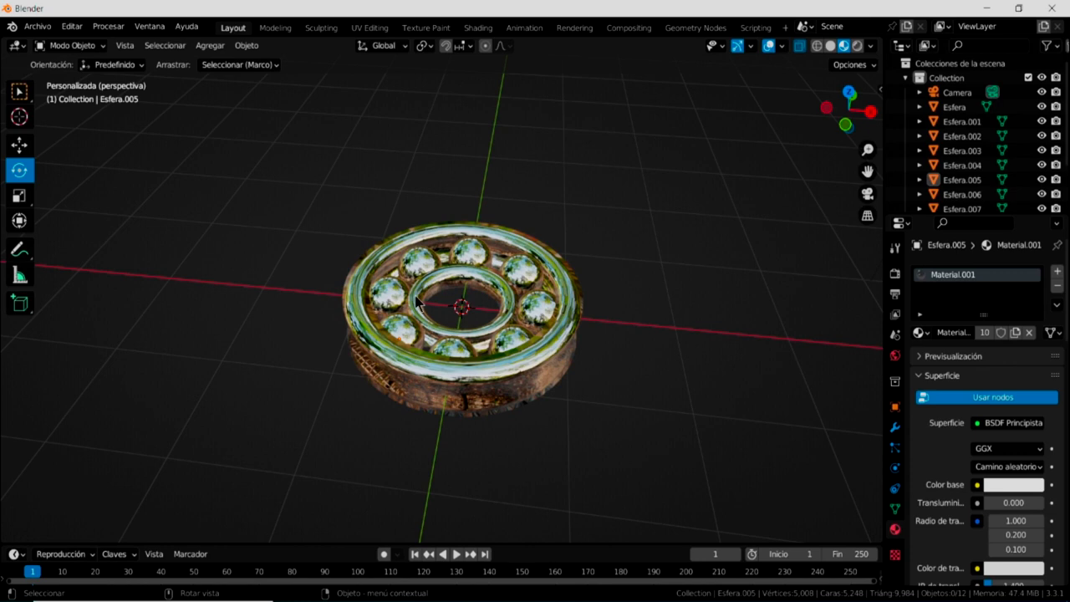
pyautogui.click(857, 48)
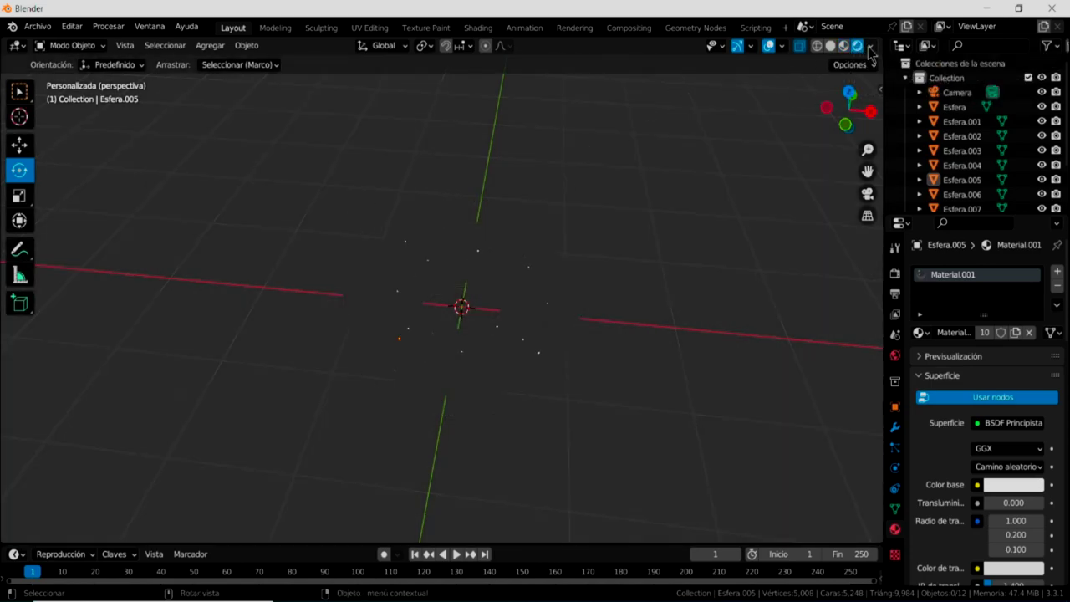
# - Light the rendered view with a built-in HDRI instead of the scene world, showing the HDRI choices
pyautogui.click(871, 48)
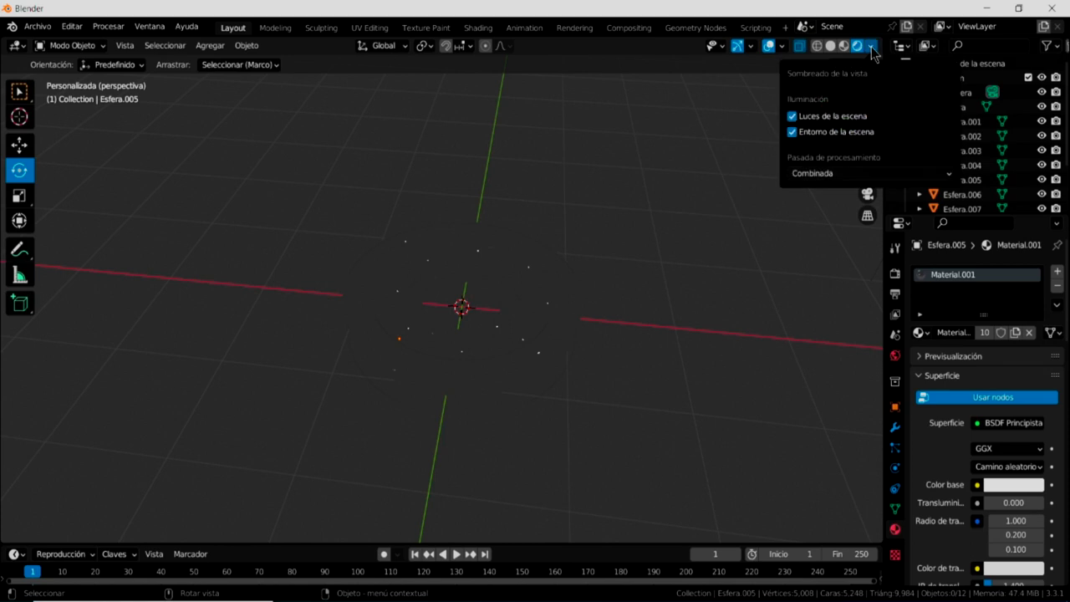
pyautogui.click(793, 132)
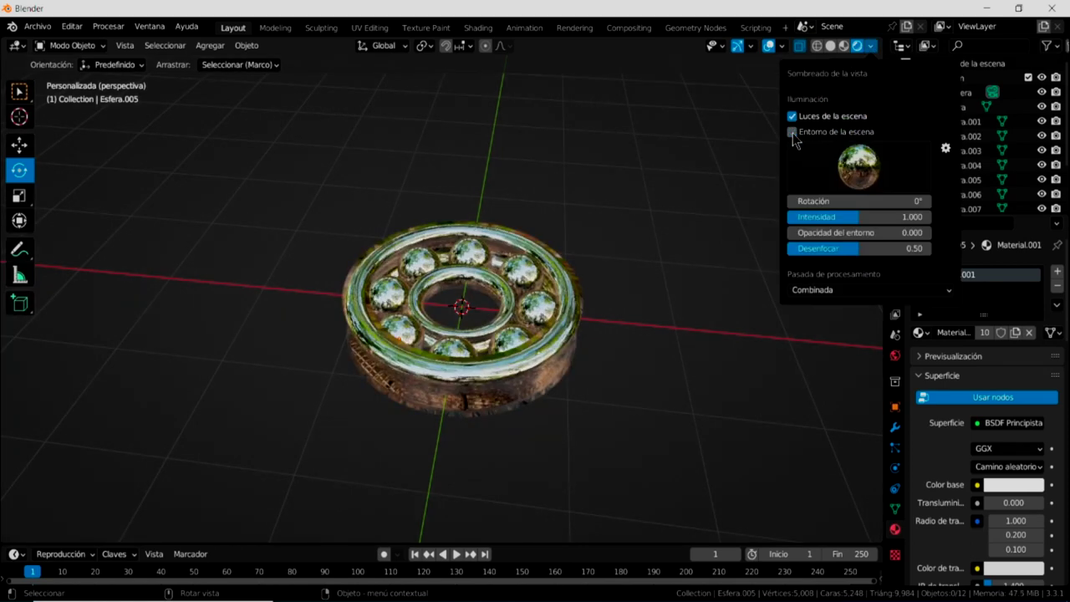
pyautogui.click(862, 174)
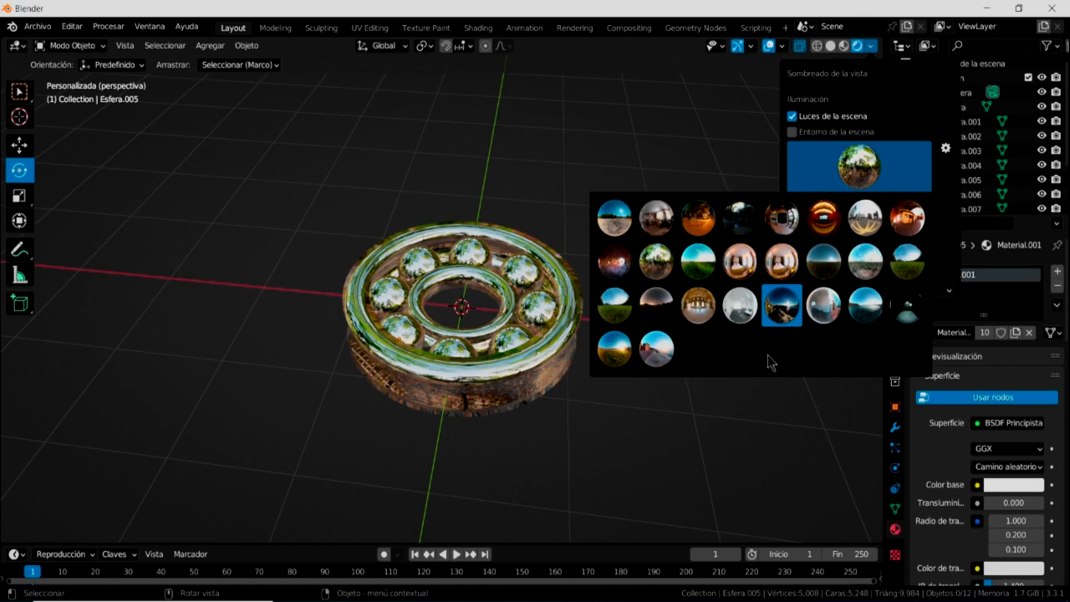
# - Use the copper-toned interior HDRI with blur 0.02 and world opacity 0.559
pyautogui.click(783, 262)
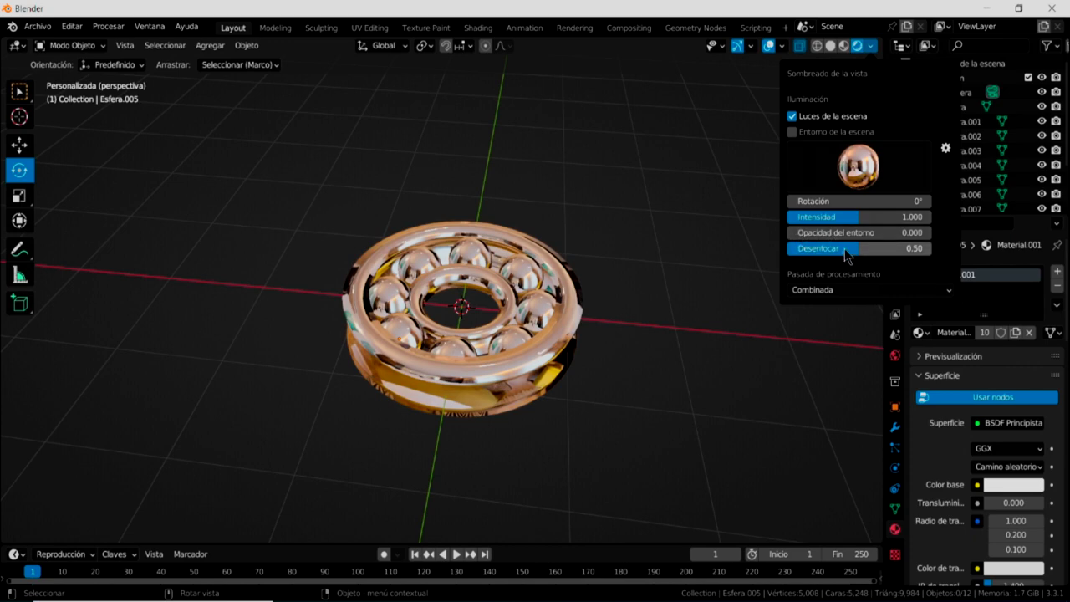
pyautogui.moveTo(853, 255); pyautogui.dragTo(800, 248)
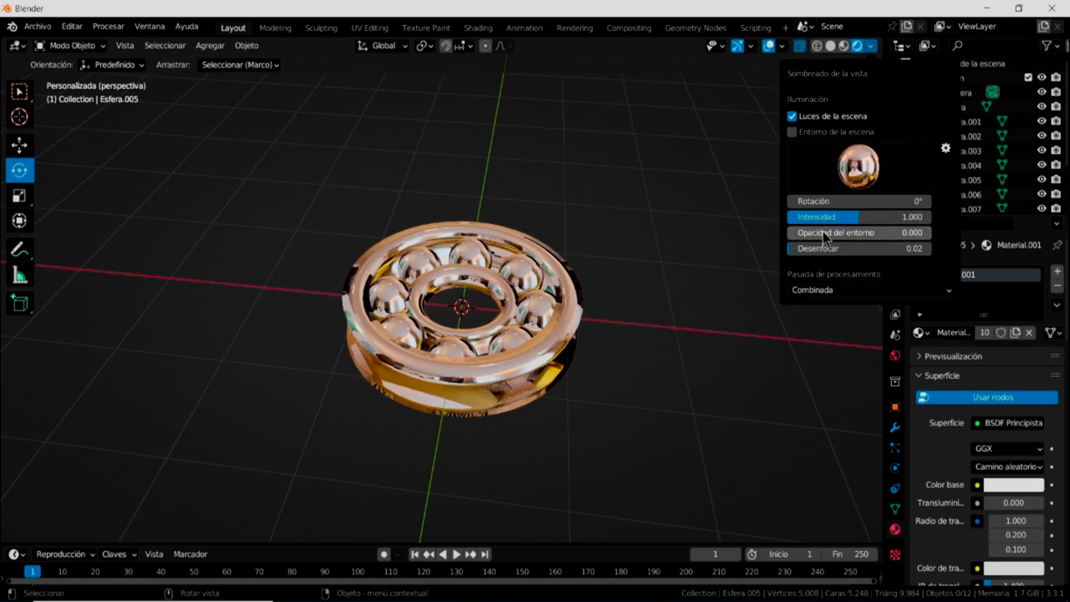
pyautogui.moveTo(803, 240); pyautogui.dragTo(928, 233)
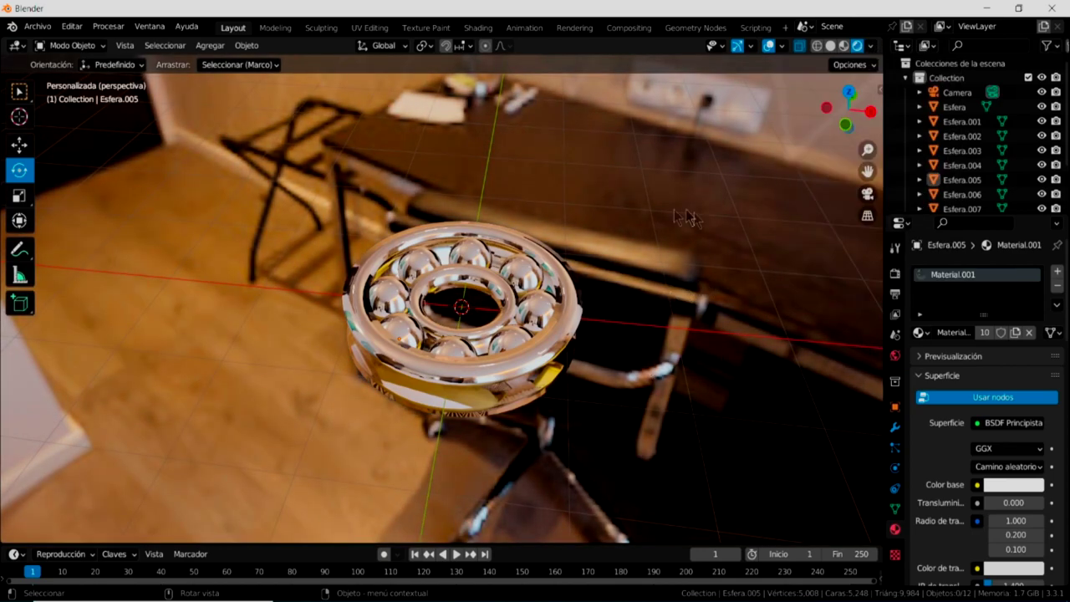
# - Orbit to a lower frontal view and turn off overlays so the bearing sits alone on the desk
pyautogui.moveTo(635, 330)
pyautogui.mouseDown(button='middle')
pyautogui.moveTo(668, 313)
pyautogui.moveTo(841, 342)
pyautogui.moveTo(874, 333)
pyautogui.moveTo(676, 343)
pyautogui.moveTo(657, 326)
pyautogui.mouseUp(button='middle')
pyautogui.scroll(-2, 666, 330)
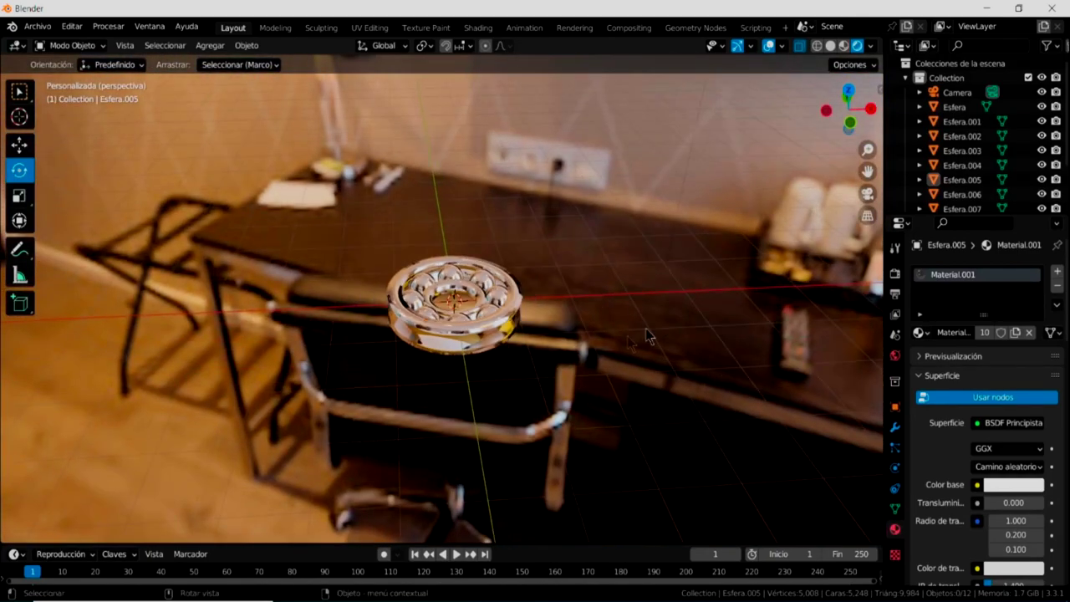
pyautogui.moveTo(597, 363); pyautogui.dragTo(576, 359, button='middle')
pyautogui.scroll(-2, 597, 358)
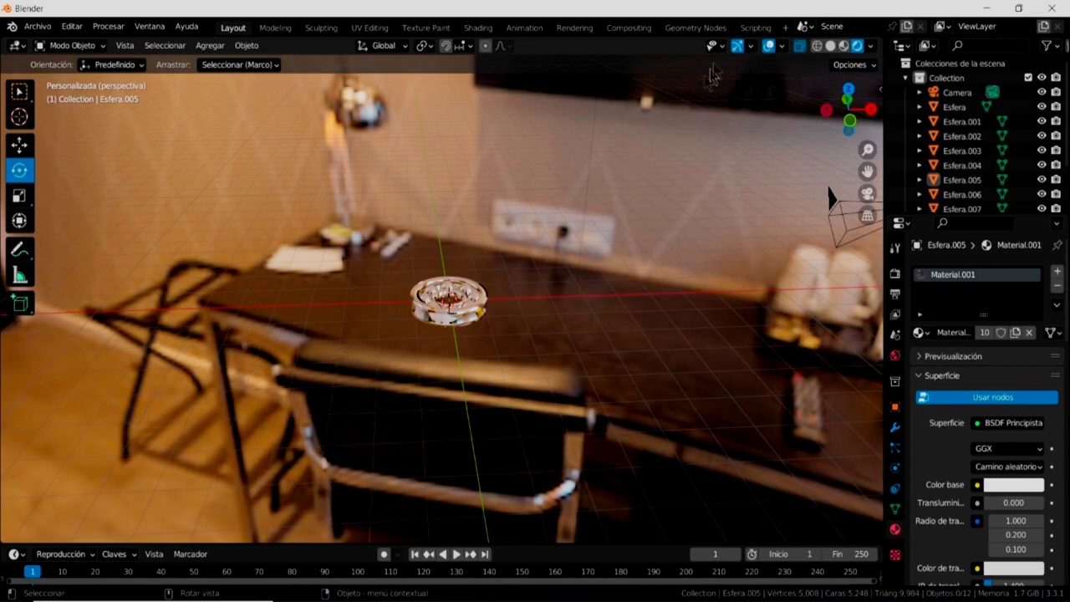
pyautogui.click(769, 46)
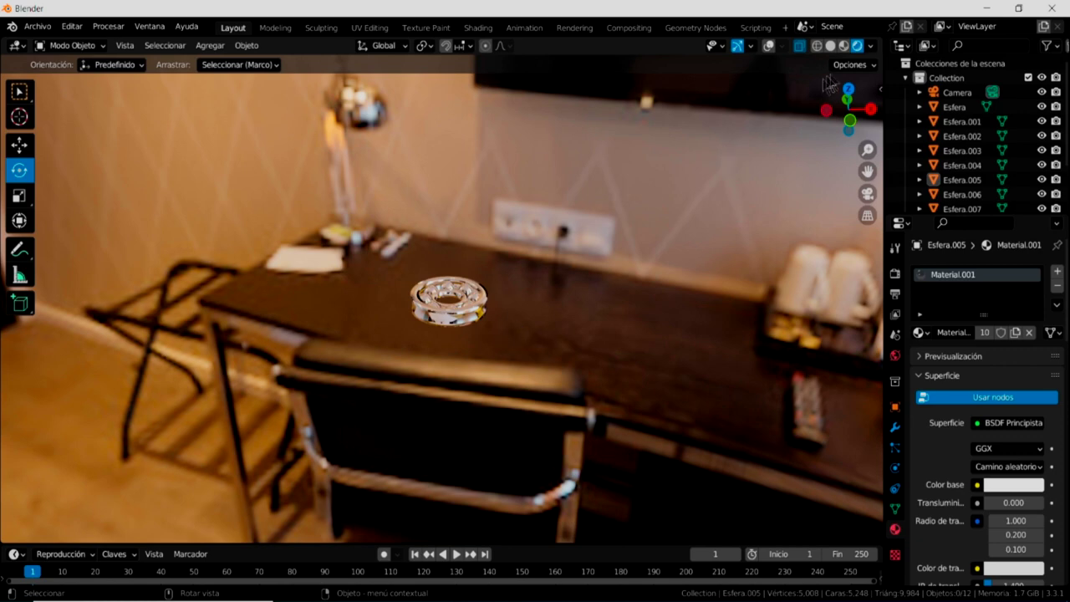
# - Keep the HDRI lighting but fade its background opacity to 0, and turn overlays back on
pyautogui.click(872, 47)
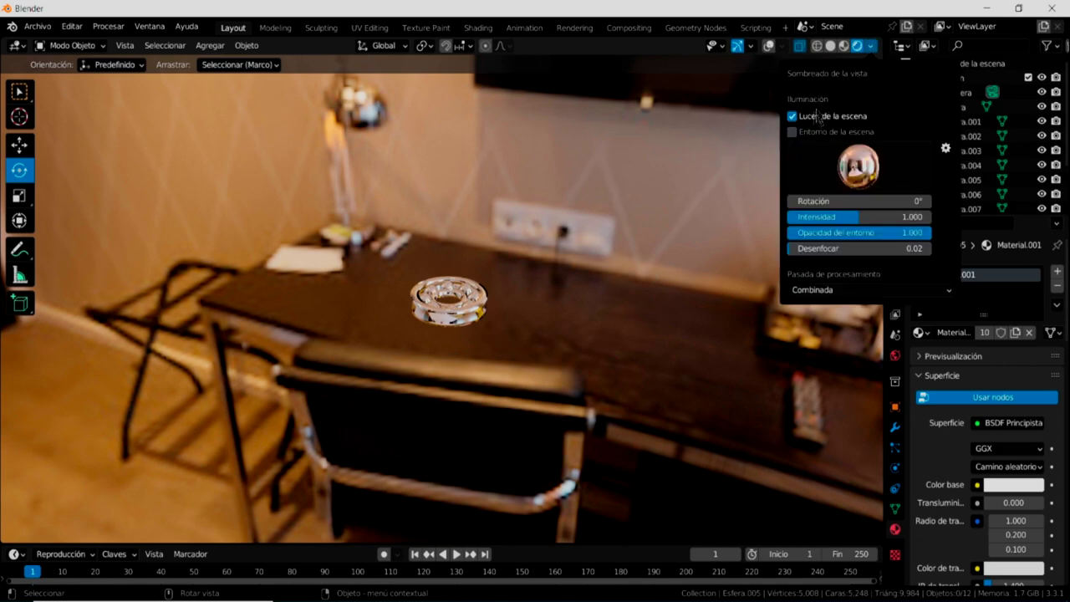
pyautogui.click(793, 132)
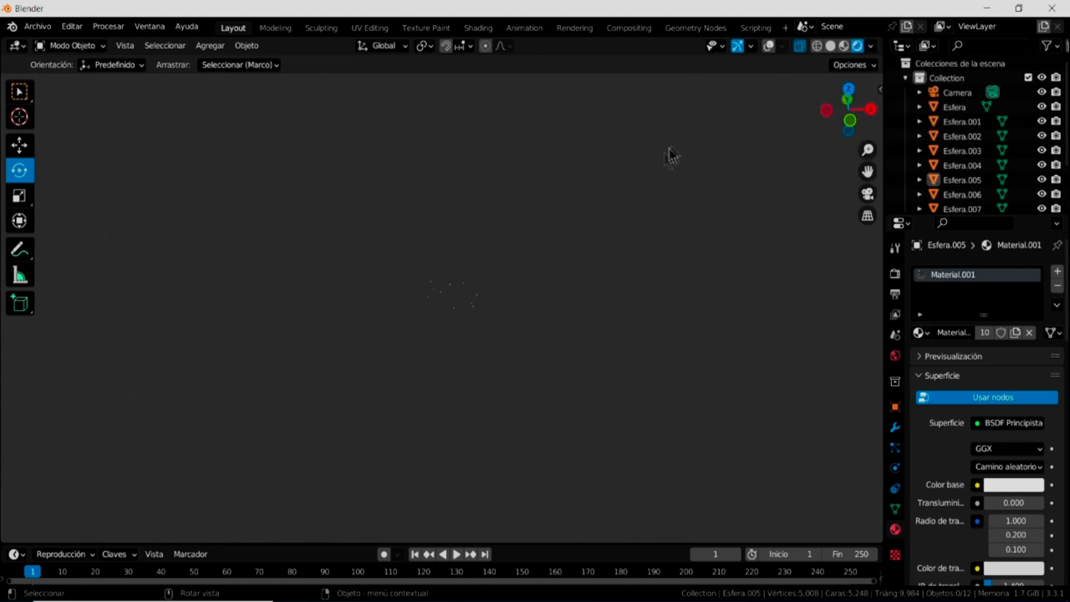
pyautogui.click(871, 48)
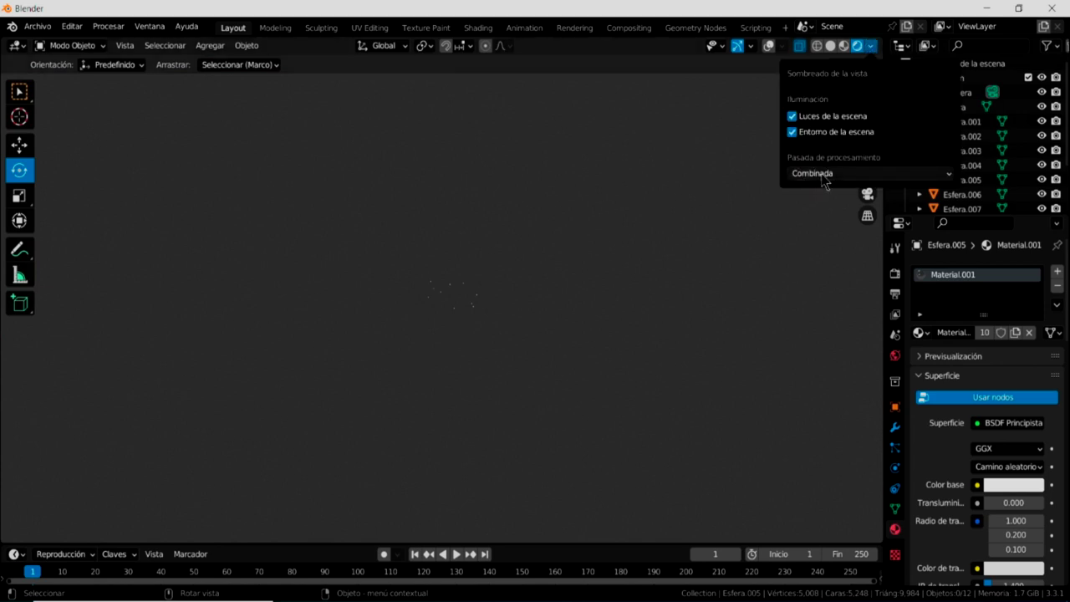
pyautogui.click(792, 132)
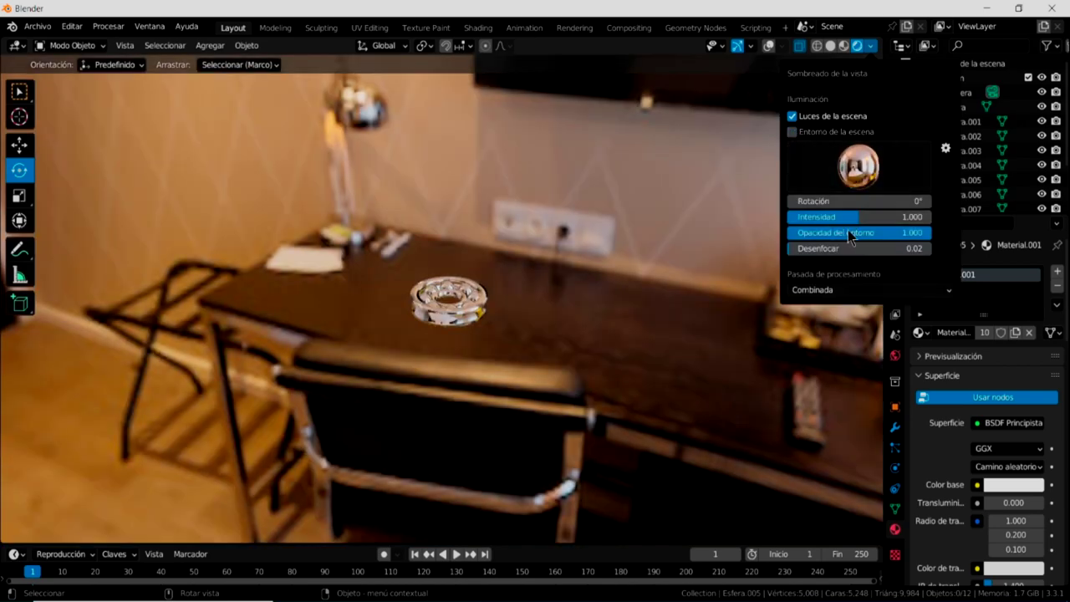
pyautogui.moveTo(924, 235); pyautogui.dragTo(828, 235)
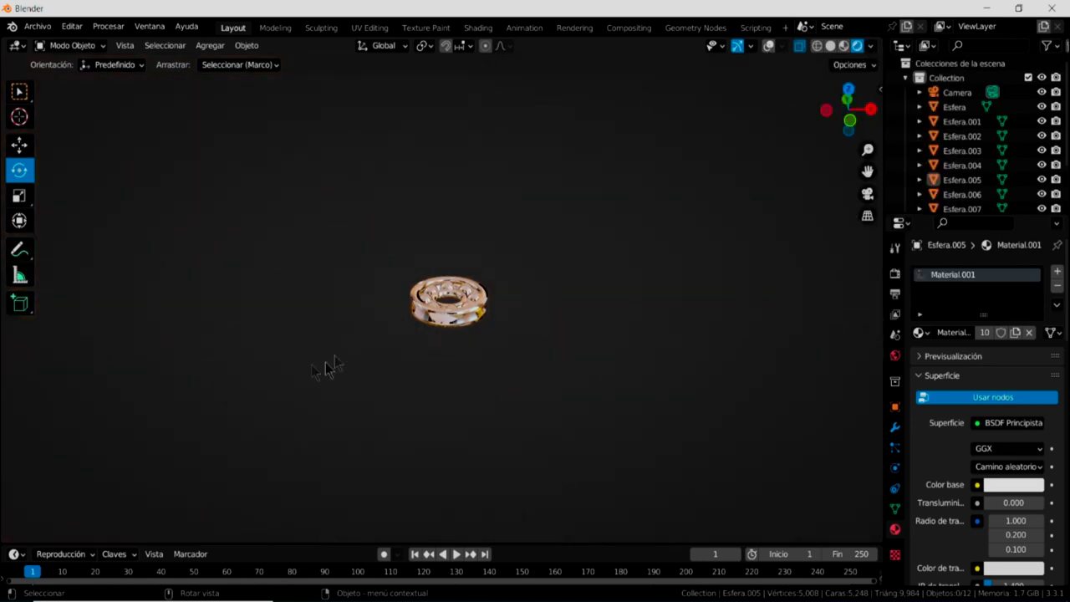
pyautogui.click(768, 47)
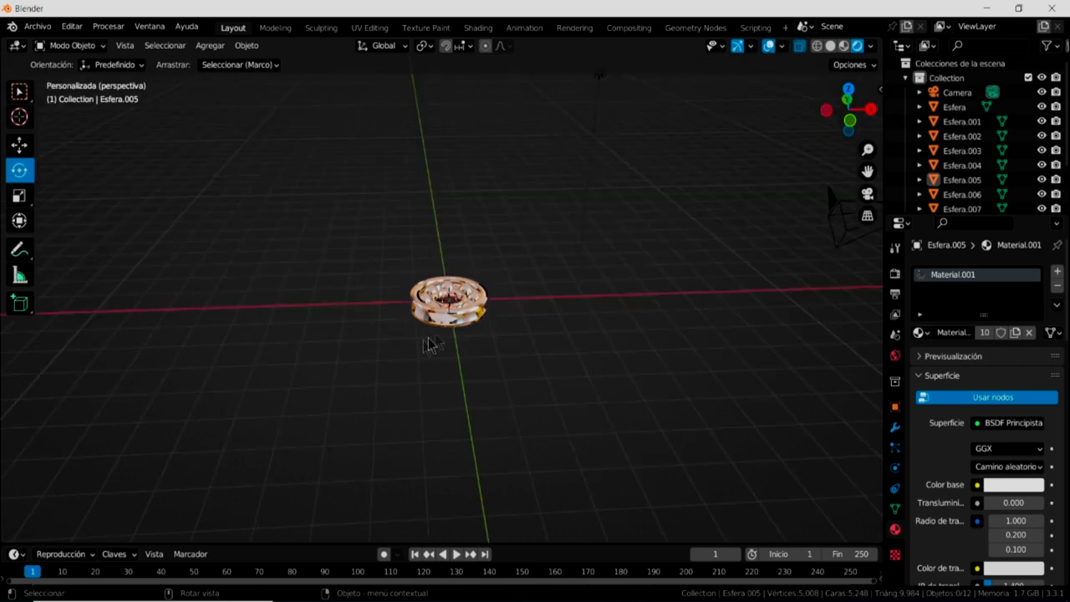
# - Zoom in and orbit to a front-on close-up of the copper-lit eight-ball bearing
pyautogui.scroll(3, 468, 349)
pyautogui.scroll(2, 471, 351)
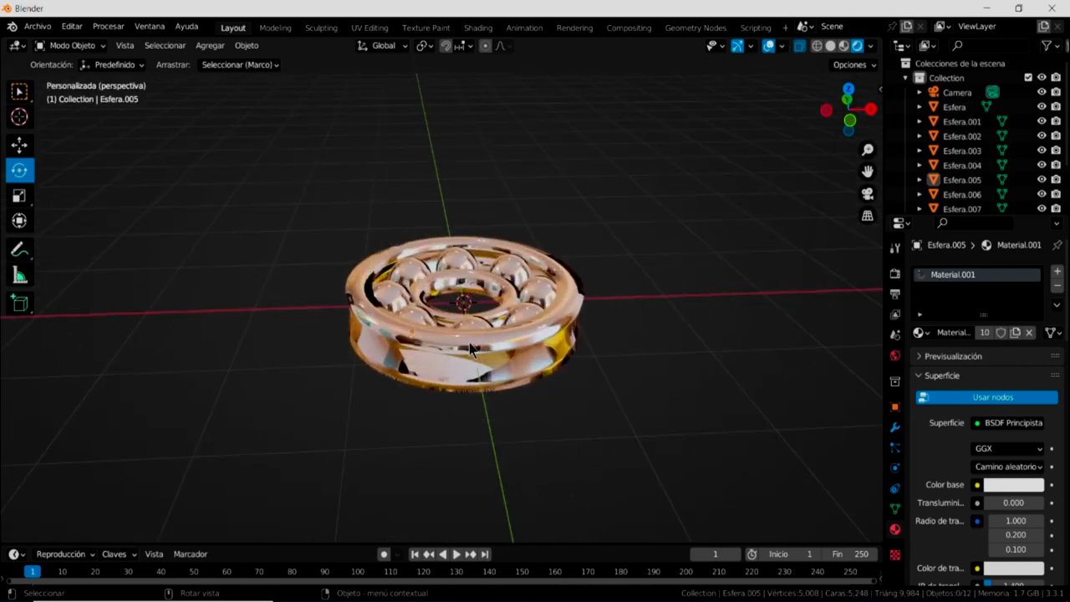
pyautogui.scroll(2, 471, 351)
pyautogui.moveTo(501, 356)
pyautogui.mouseDown(button='middle')
pyautogui.moveTo(547, 376)
pyautogui.moveTo(514, 362)
pyautogui.mouseUp(button='middle')
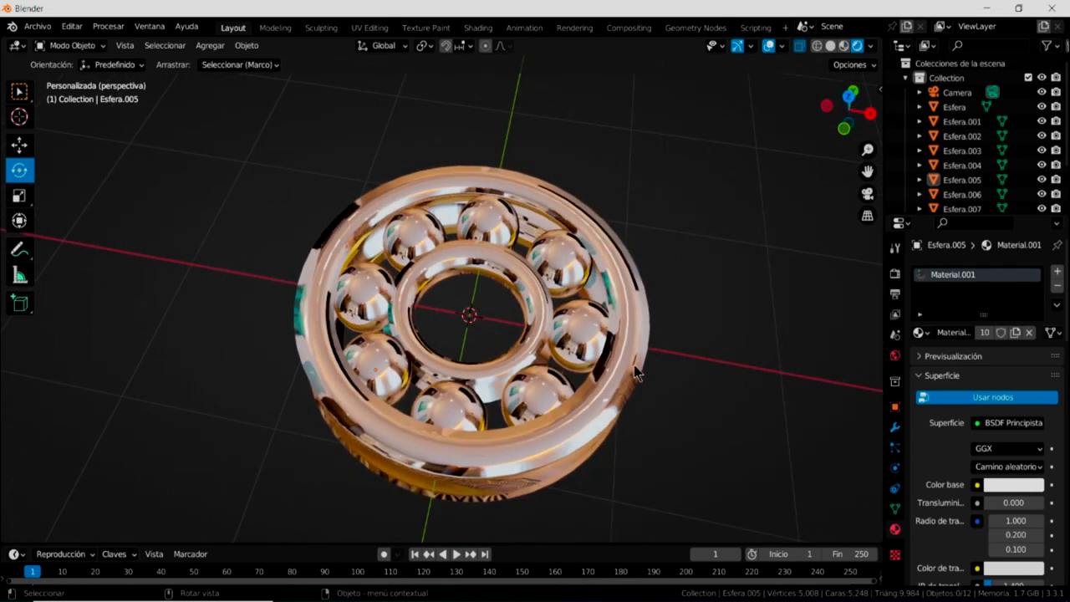
pyautogui.moveTo(680, 363)
pyautogui.mouseDown(button='middle')
pyautogui.moveTo(650, 435)
pyautogui.moveTo(498, 332)
pyautogui.moveTo(389, 444)
pyautogui.mouseUp(button='middle')
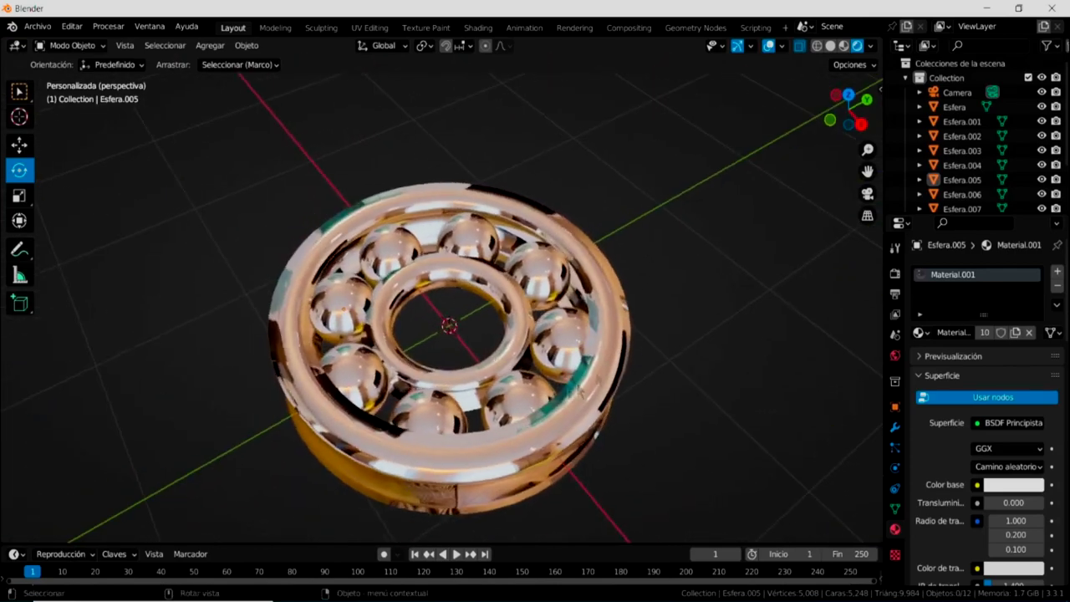
pyautogui.moveTo(195, 425)
pyautogui.mouseDown(button='middle')
pyautogui.moveTo(242, 446)
pyautogui.moveTo(365, 465)
pyautogui.mouseUp(button='middle')
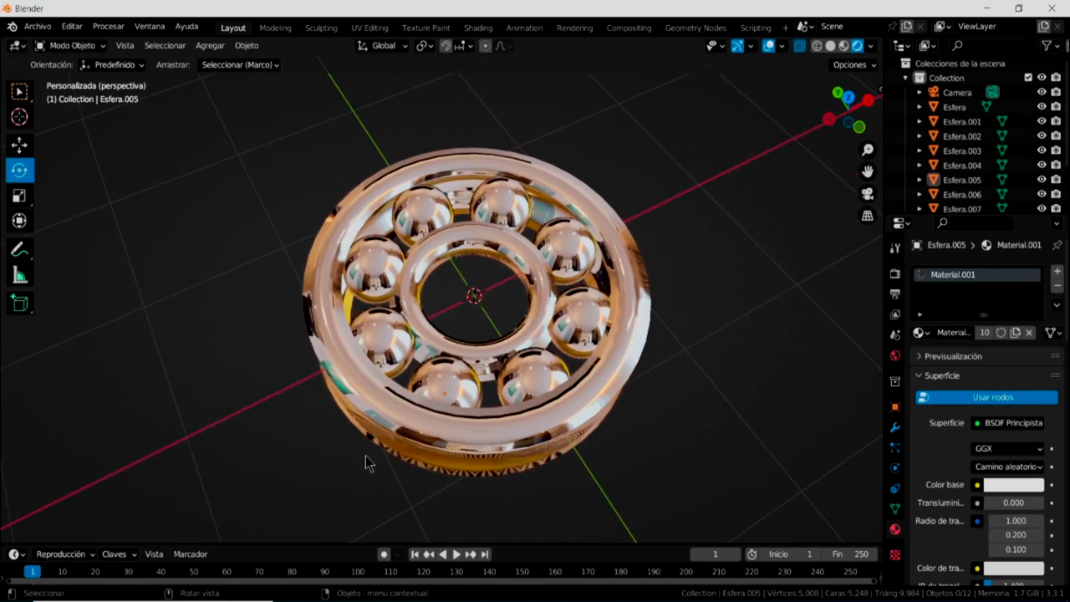